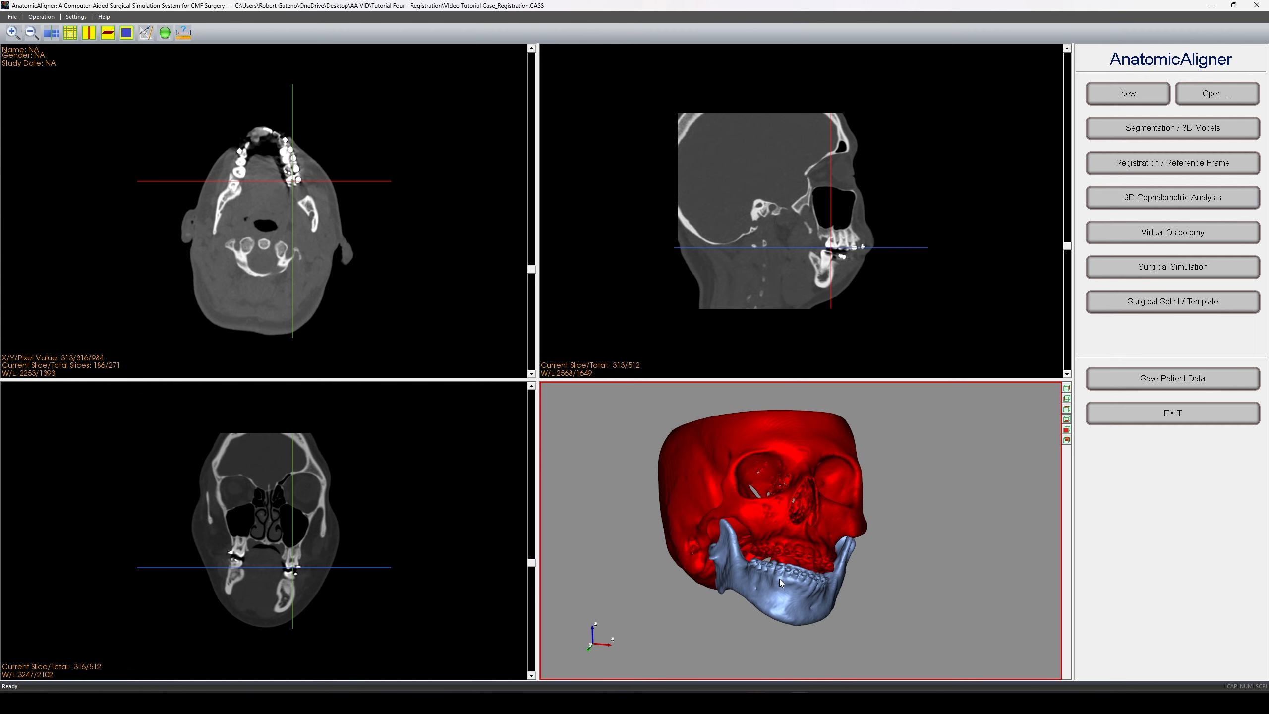
{"action": "scroll", "coordinate": [779, 579], "scroll_direction": "up", "scroll_amount": 6}
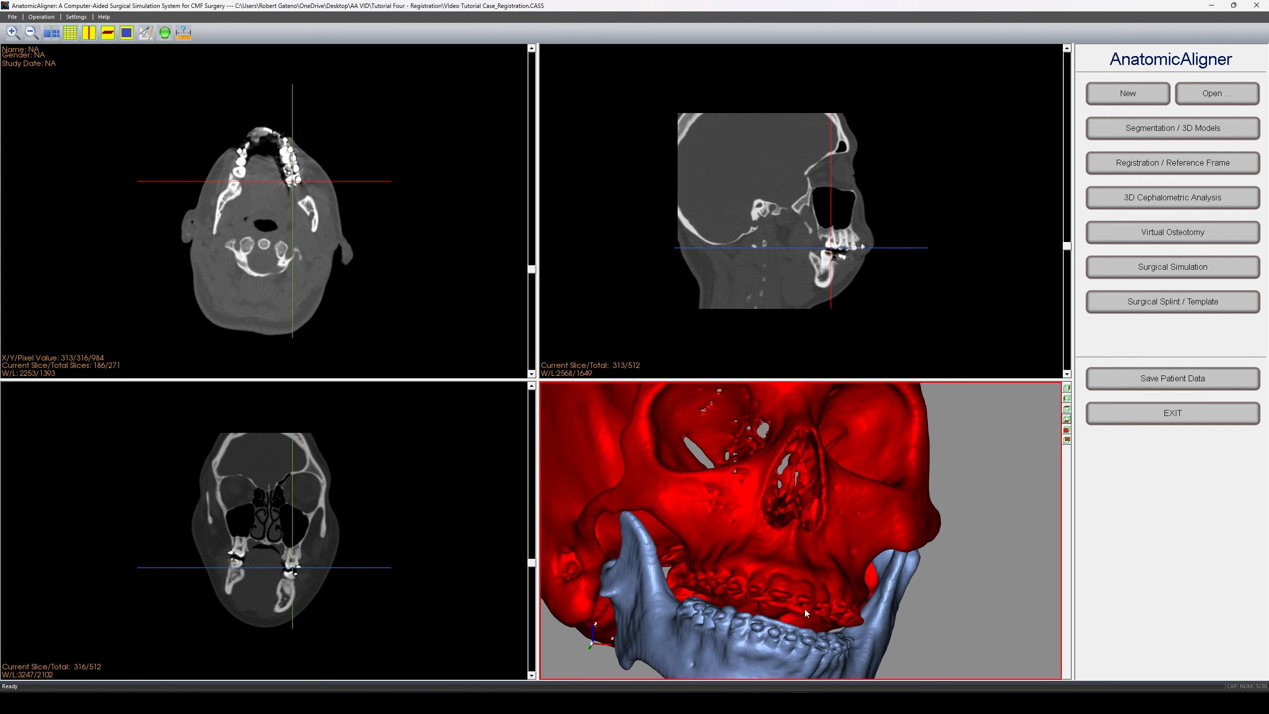
{"action": "scroll", "coordinate": [744, 599], "scroll_direction": "down", "scroll_amount": 6}
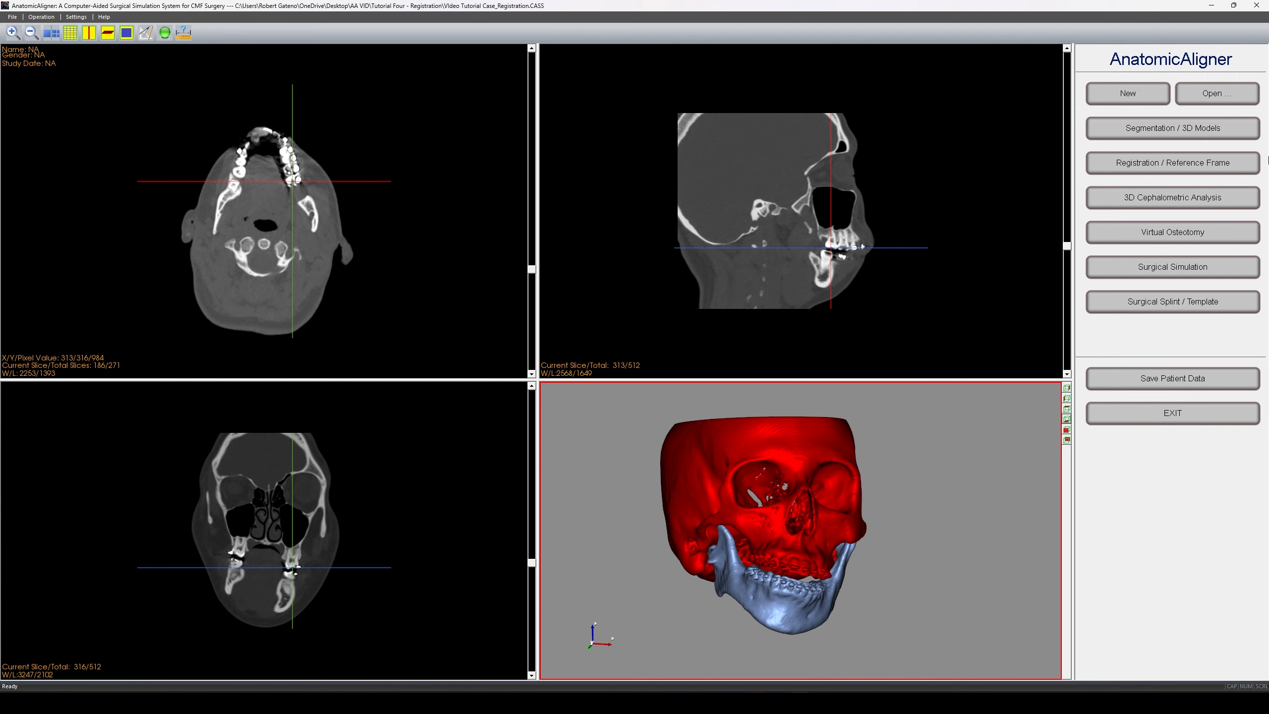
- Import Lower Teeth.stl as a 3D object and define it as the Lower Dental Arch
{"action": "left_click", "coordinate": [1165, 125]}
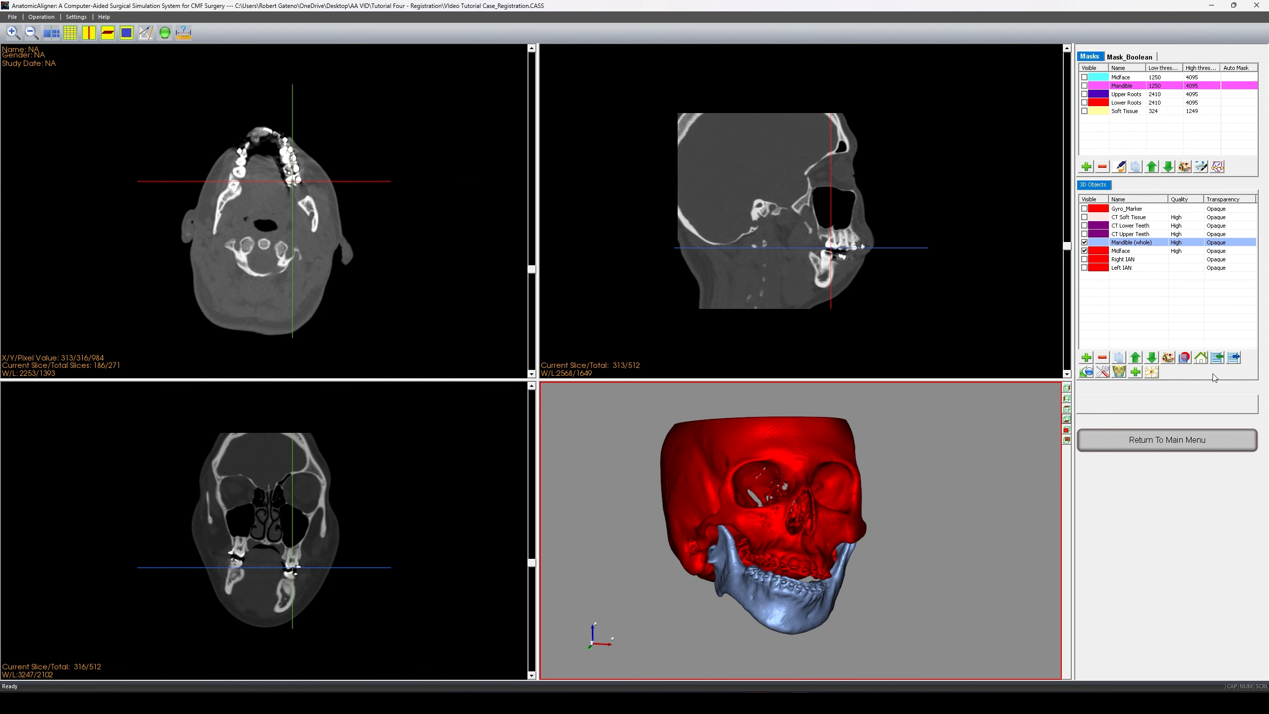
{"action": "left_click", "coordinate": [1218, 358]}
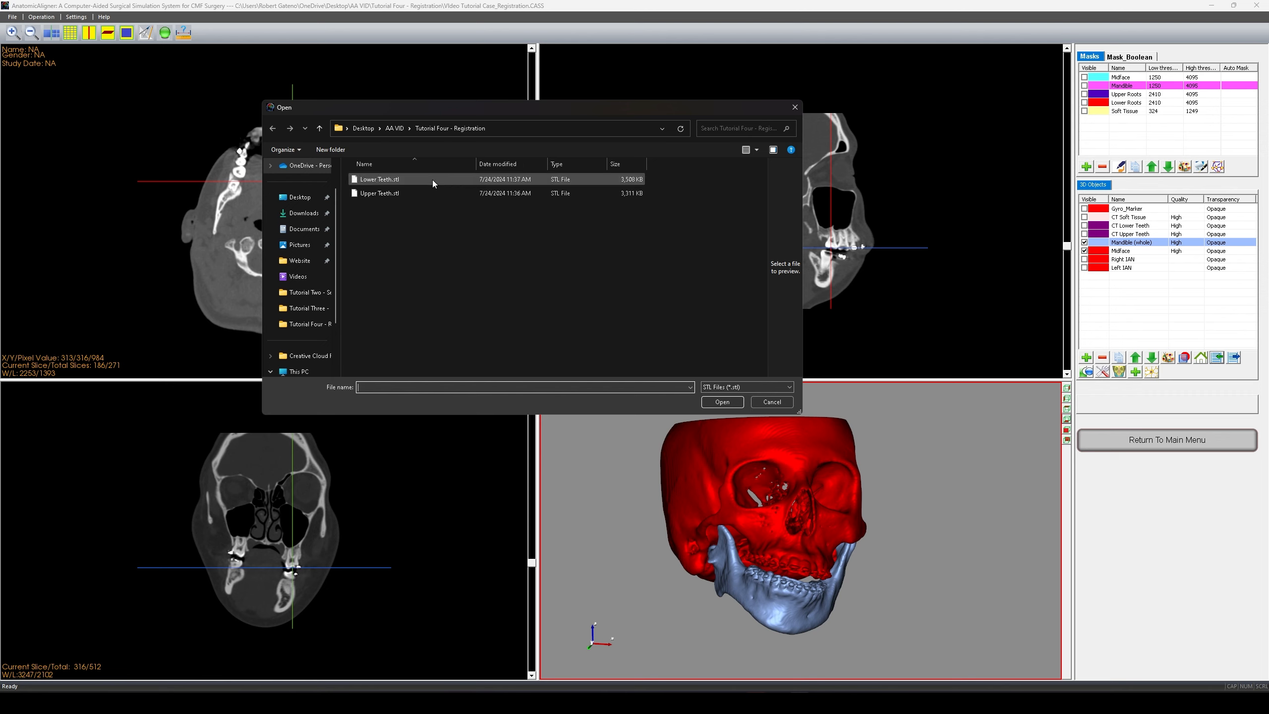
{"action": "left_click", "coordinate": [407, 182]}
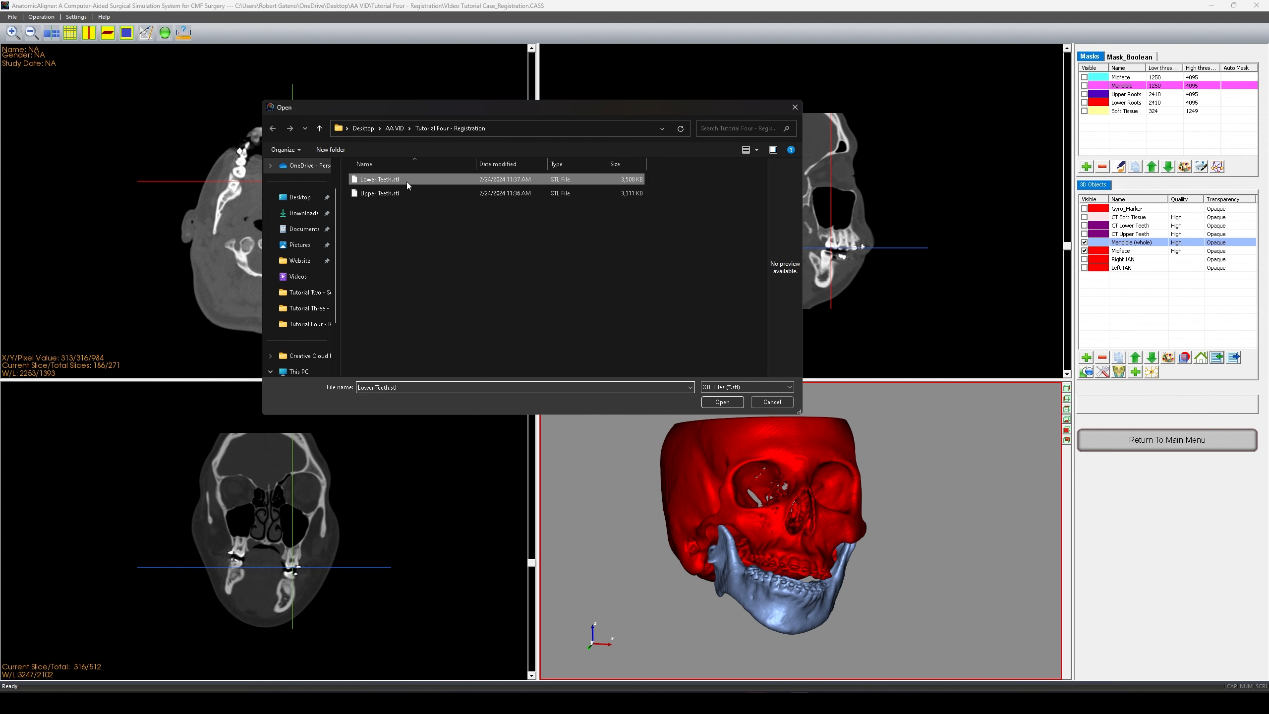
{"action": "left_click", "coordinate": [723, 402]}
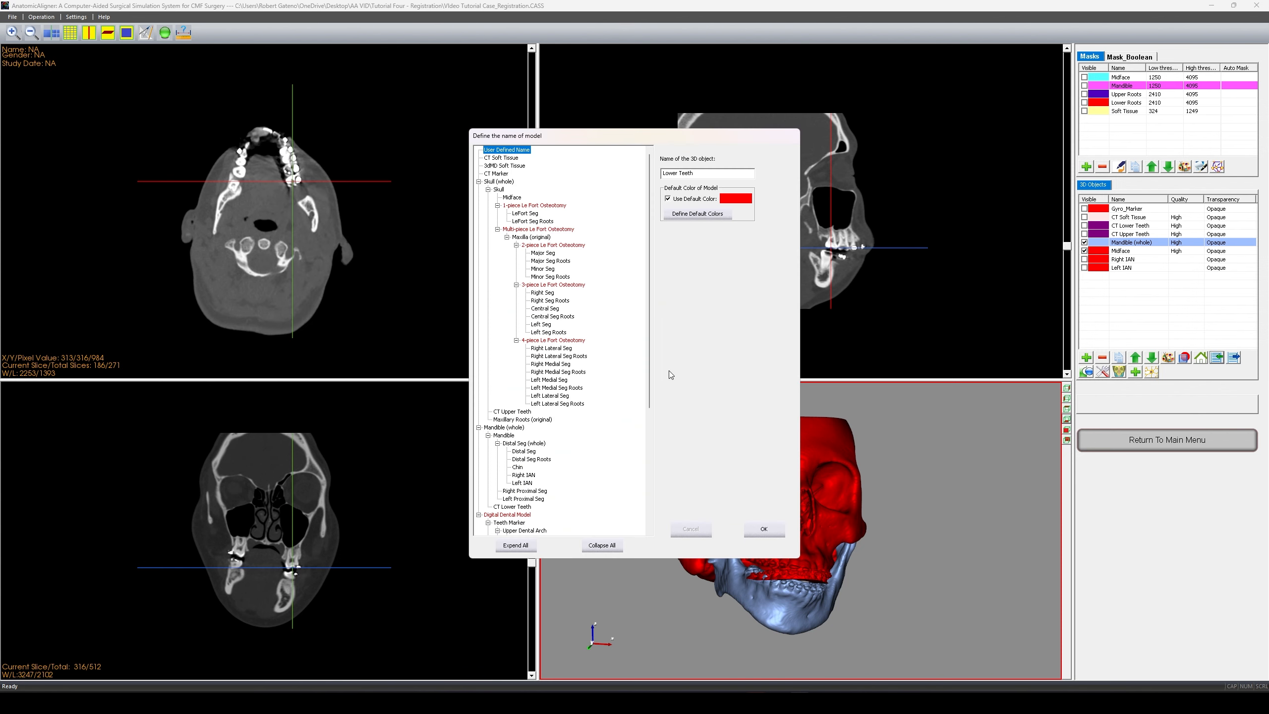
{"action": "scroll", "coordinate": [631, 390], "scroll_direction": "down", "scroll_amount": 5}
{"action": "scroll", "coordinate": [626, 407], "scroll_direction": "down", "scroll_amount": 1}
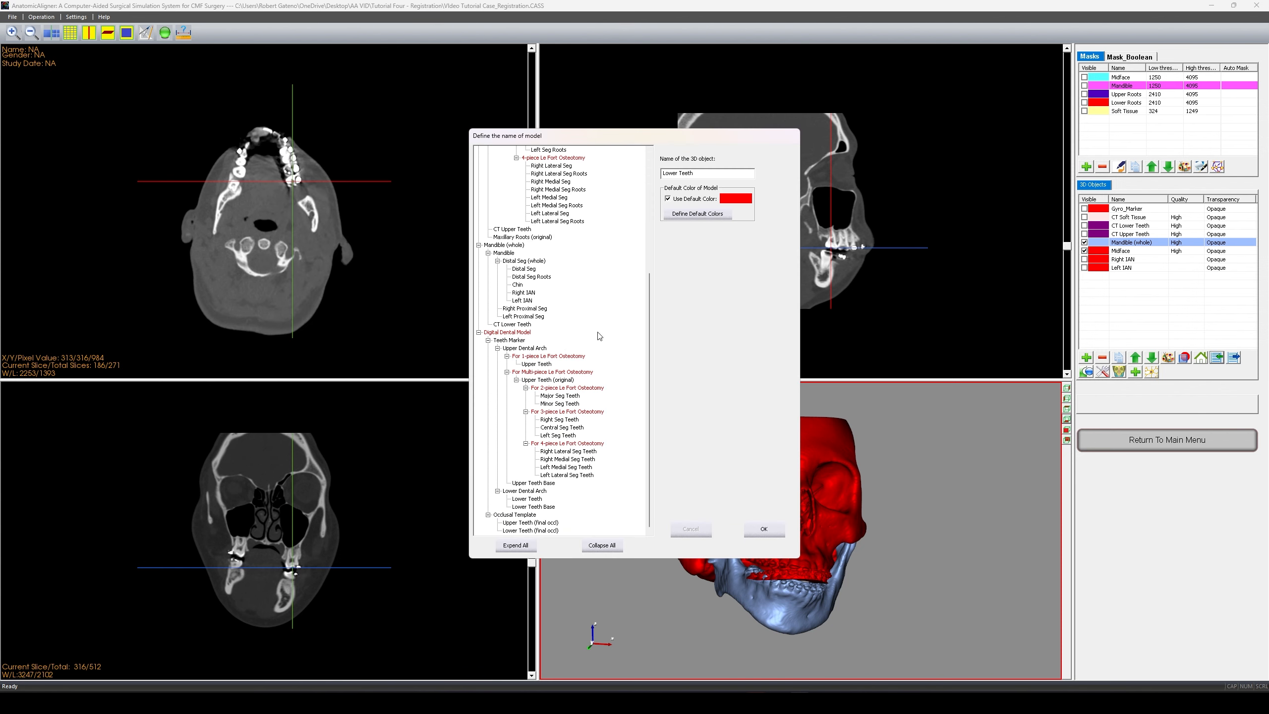
{"action": "left_click", "coordinate": [536, 492]}
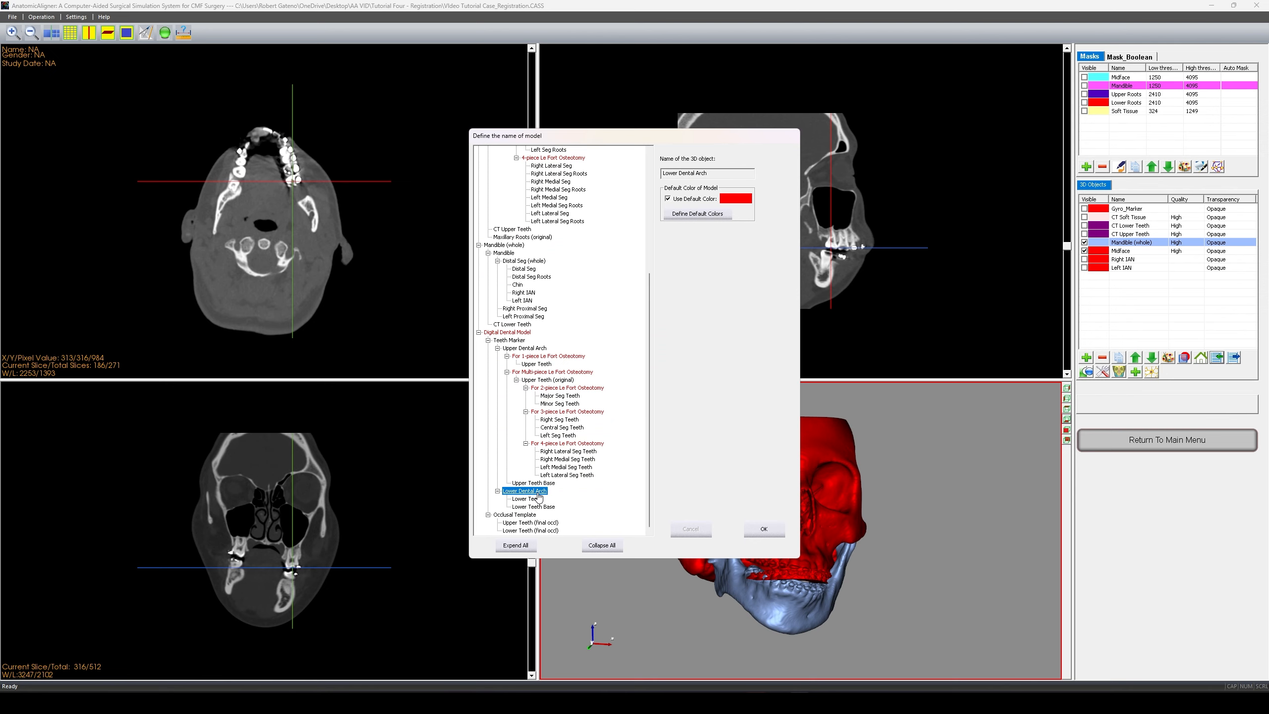
{"action": "left_click", "coordinate": [760, 530]}
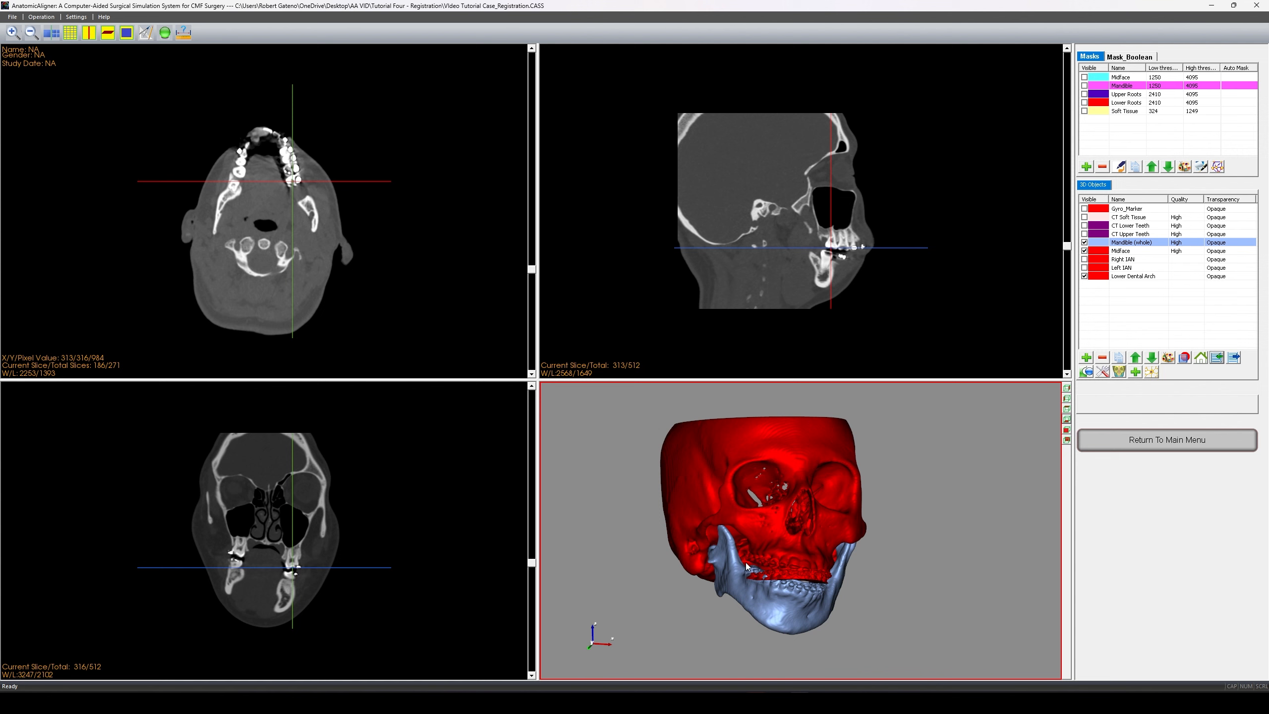
- Hide the midface and whole mandible models so that only the lower dental arch is displayed
{"action": "scroll", "coordinate": [813, 641], "scroll_direction": "up", "scroll_amount": 8}
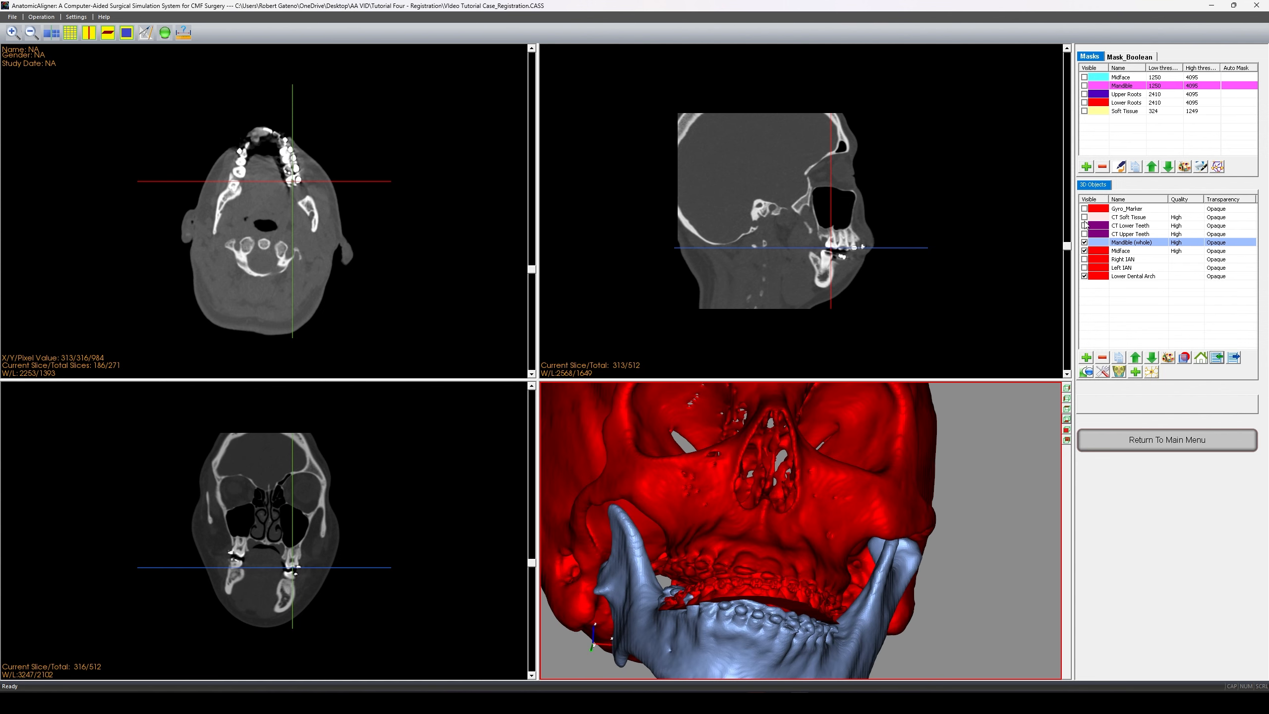
{"action": "left_click", "coordinate": [1084, 250]}
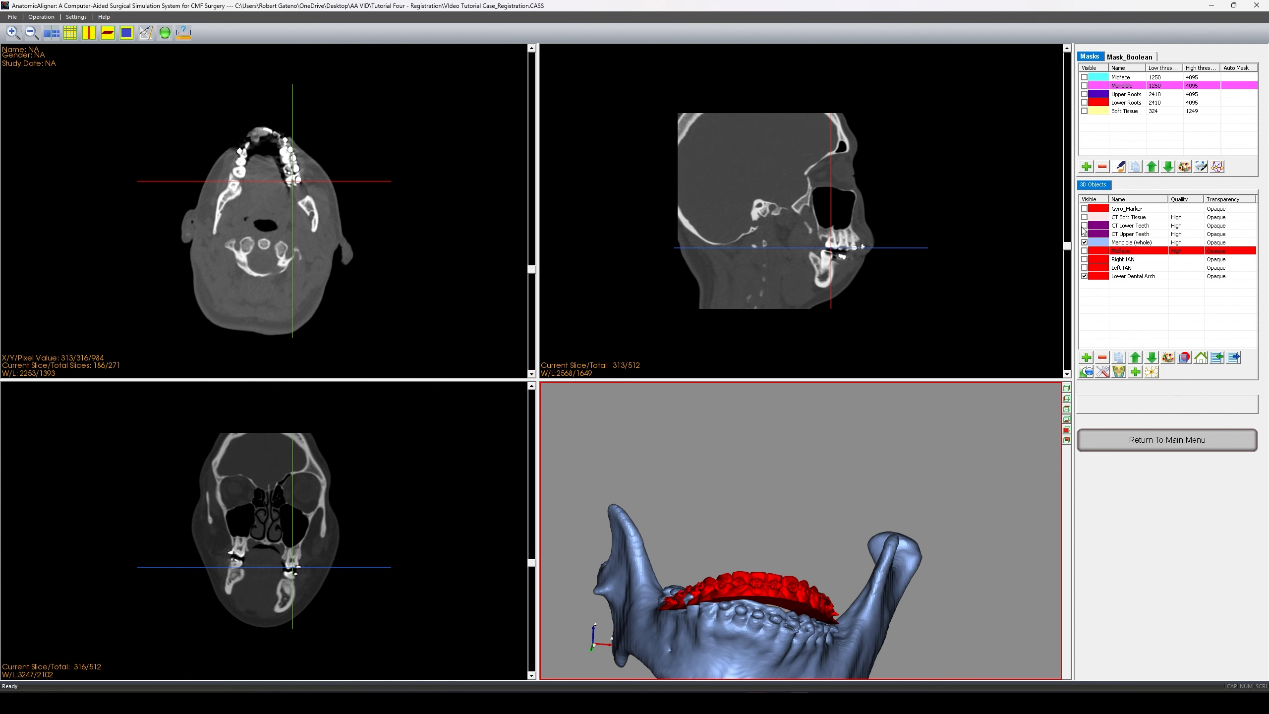
{"action": "left_click", "coordinate": [1084, 242]}
{"action": "scroll", "coordinate": [724, 554], "scroll_direction": "down", "scroll_amount": 3}
{"action": "middle_click_drag", "start_coordinate": [725, 554], "coordinate": [776, 596]}
{"action": "scroll", "coordinate": [776, 596], "scroll_direction": "up", "scroll_amount": 3}
{"action": "left_click_drag", "start_coordinate": [814, 605], "coordinate": [882, 625]}
- Import Upper Teeth.stl as a 3D object and define it as the Upper Dental Arch
{"action": "left_click", "coordinate": [1218, 357]}
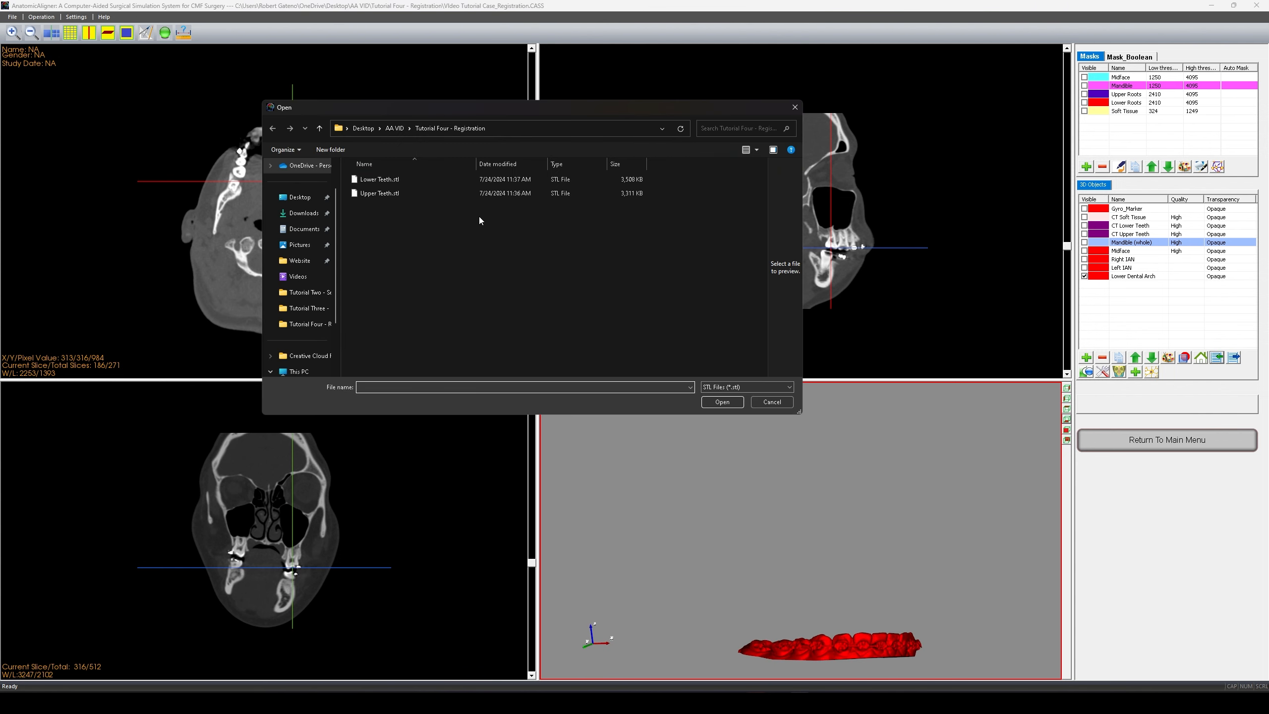
{"action": "left_click", "coordinate": [380, 193]}
{"action": "left_click", "coordinate": [723, 401]}
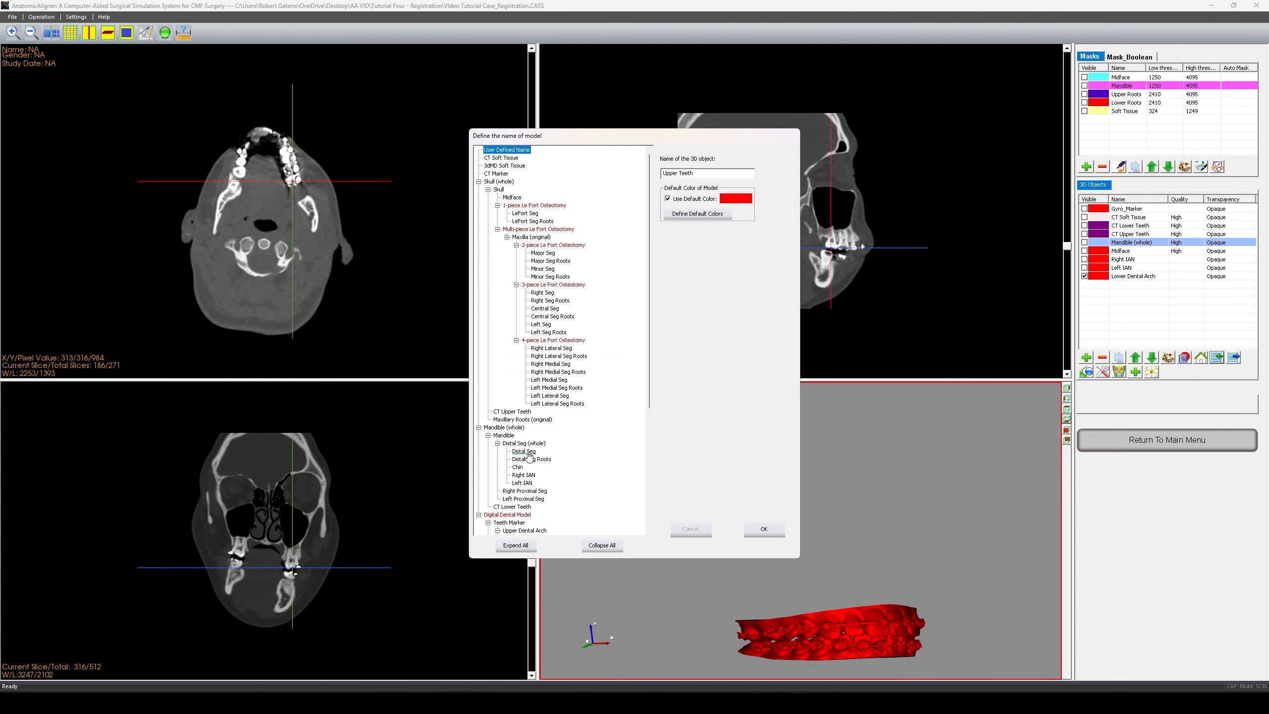
{"action": "scroll", "coordinate": [529, 456], "scroll_direction": "down", "scroll_amount": 8}
{"action": "left_click", "coordinate": [524, 348]}
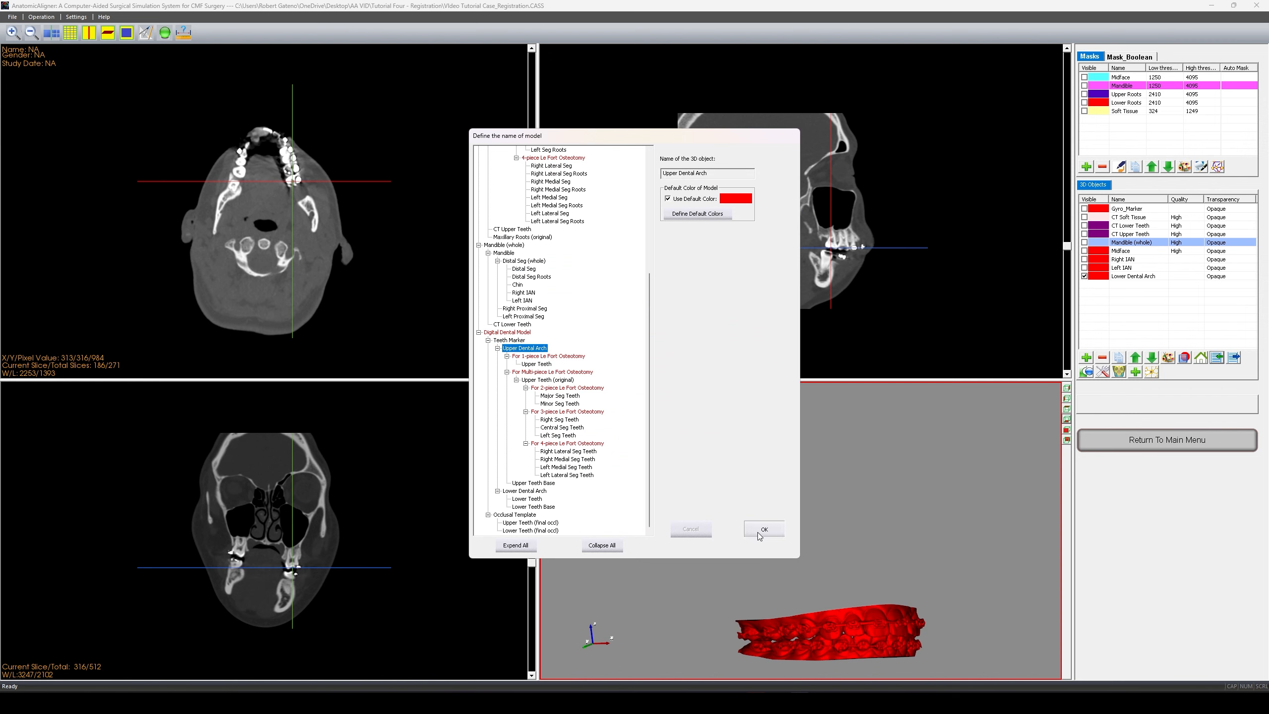
{"action": "left_click", "coordinate": [764, 528]}
{"action": "left_click_drag", "start_coordinate": [807, 582], "coordinate": [876, 615]}
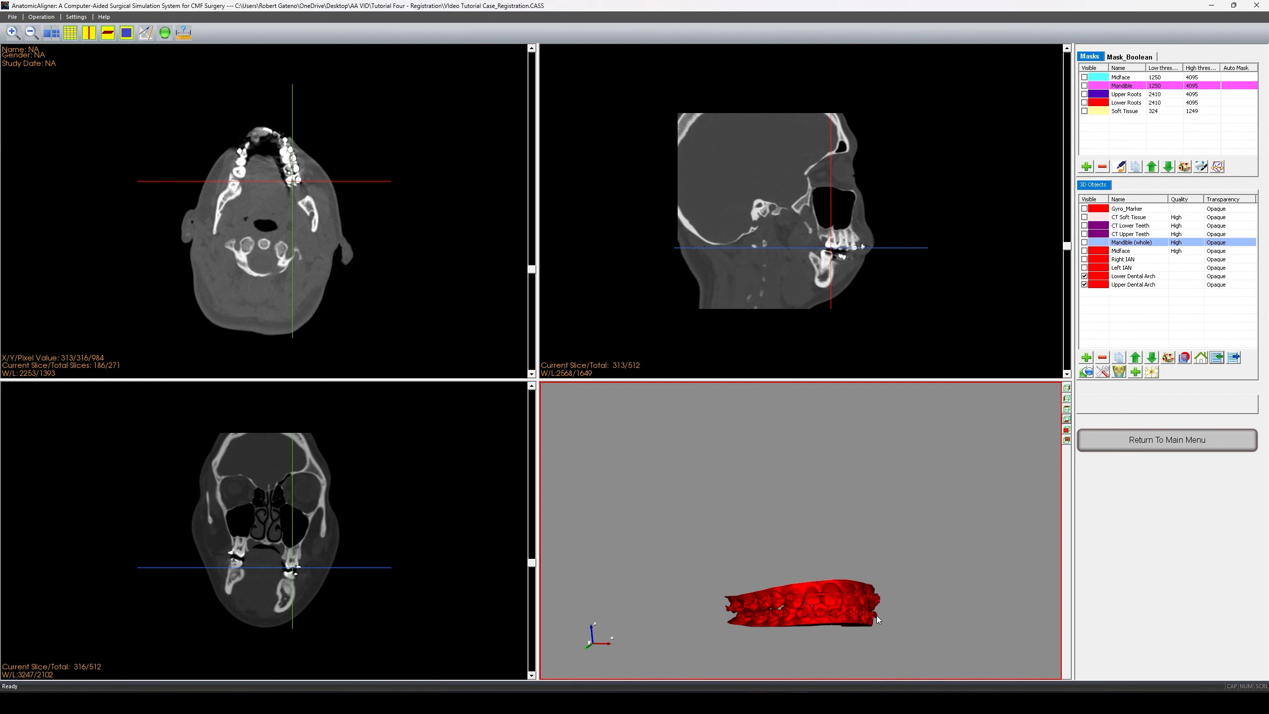
- Leave the segmentation module and open the Registration / Reference Frame module
{"action": "left_click", "coordinate": [1182, 437]}
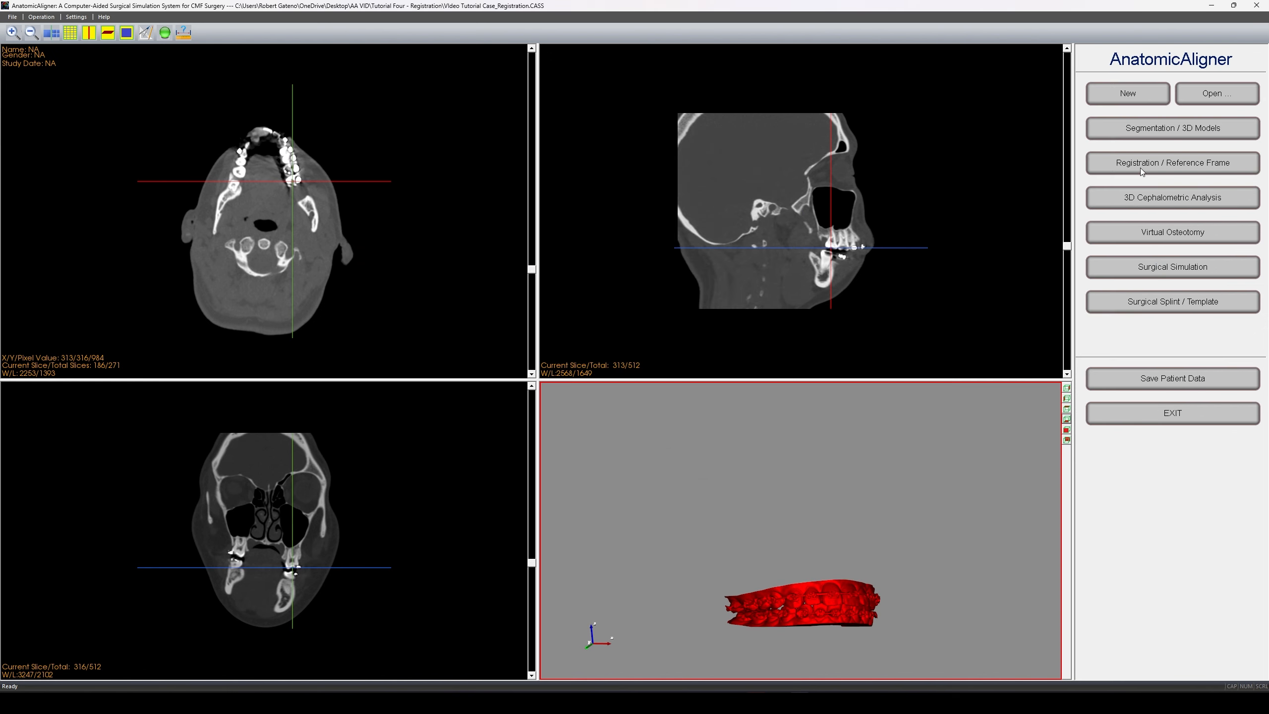
{"action": "left_click", "coordinate": [1140, 165]}
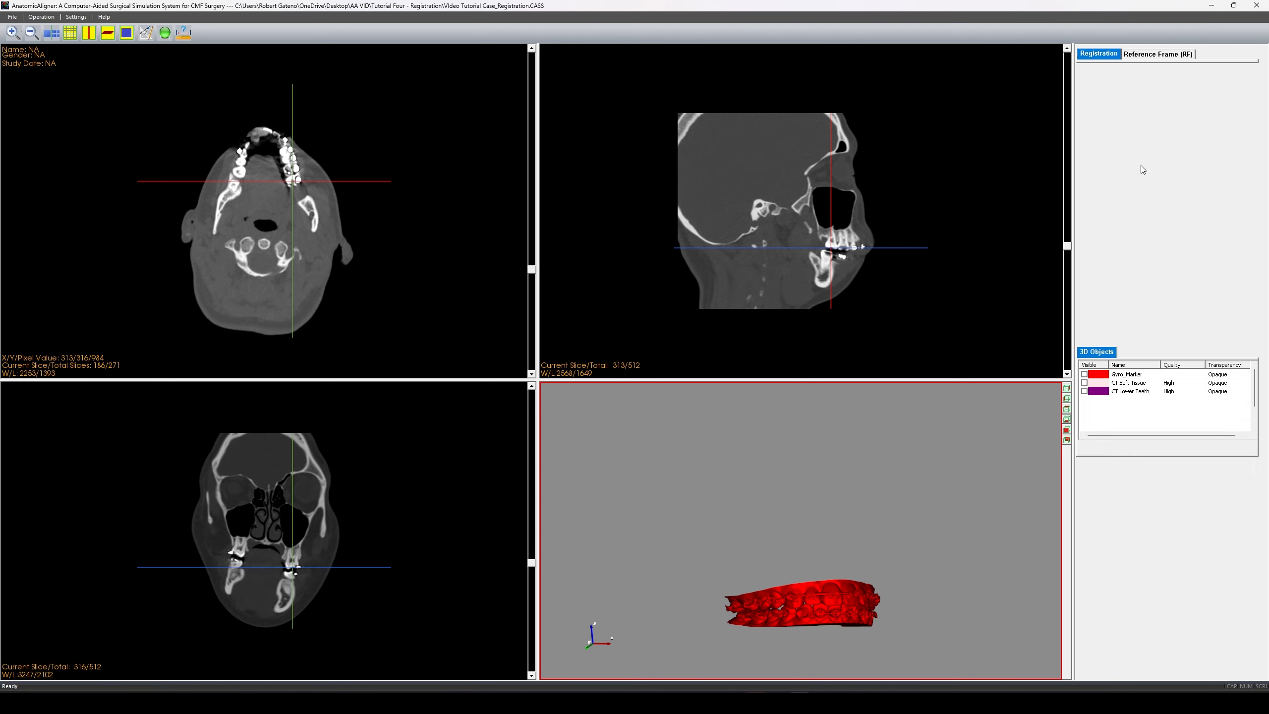
{"action": "left_click_drag", "start_coordinate": [811, 496], "coordinate": [821, 526]}
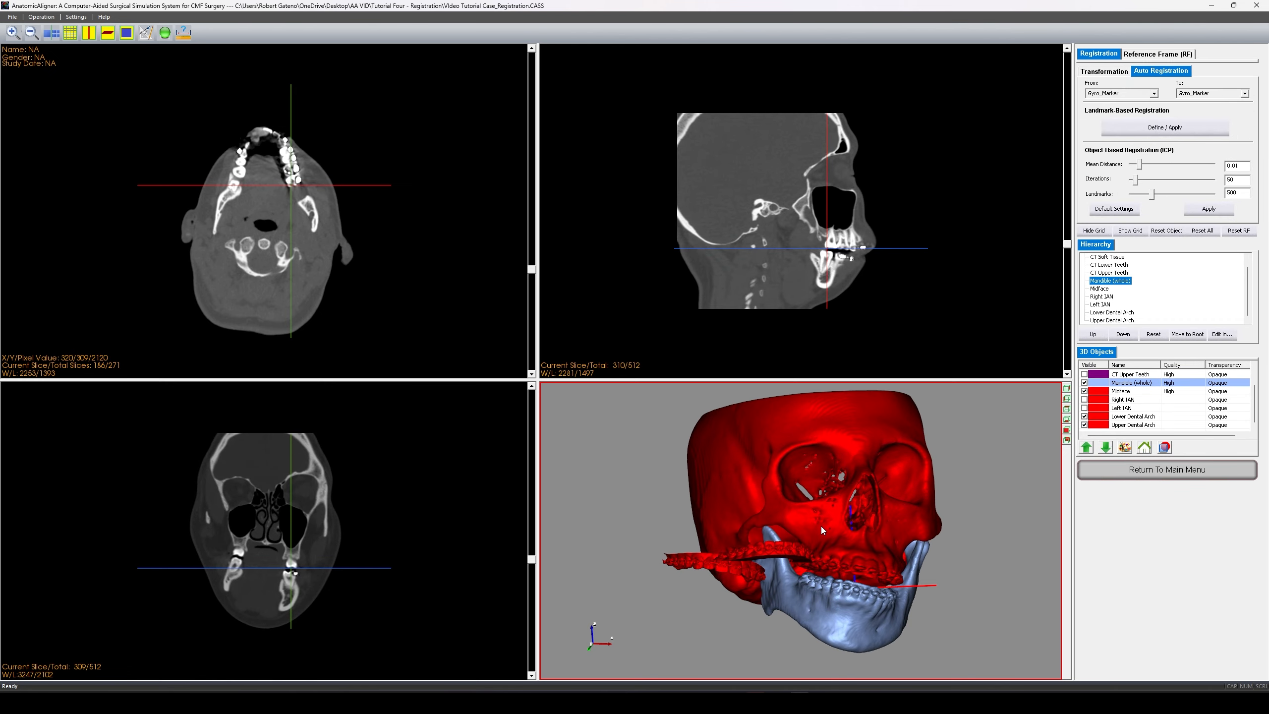
- Examine the manual transformation and automatic registration options and look through the sagittal CT slices around the teeth
{"action": "left_click", "coordinate": [1122, 72]}
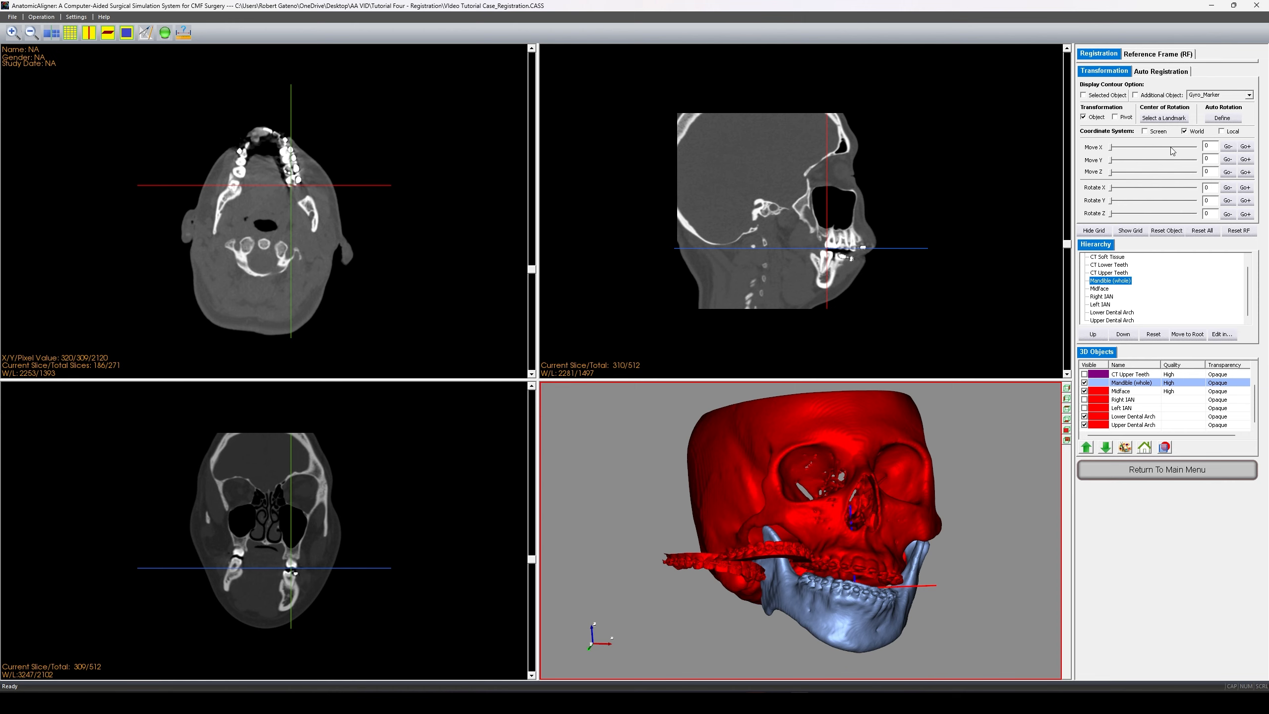
{"action": "left_click", "coordinate": [1171, 74]}
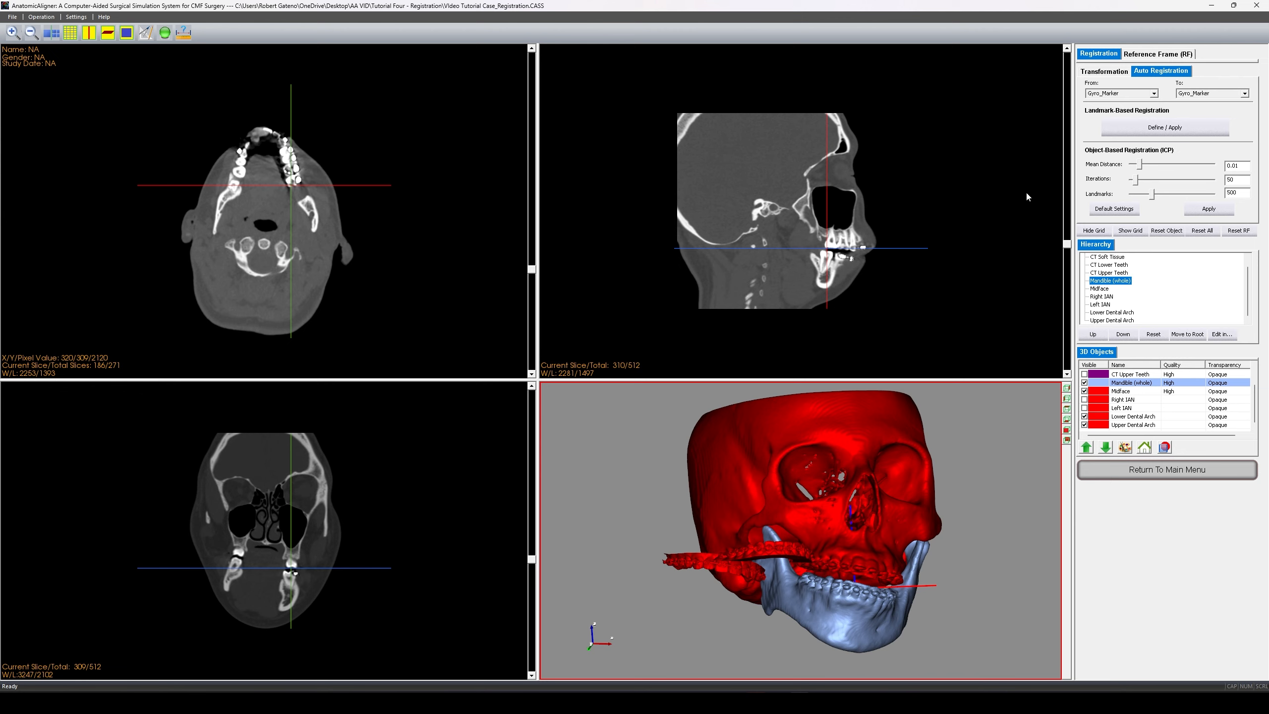
{"action": "scroll", "coordinate": [838, 233], "scroll_direction": "down", "scroll_amount": 11}
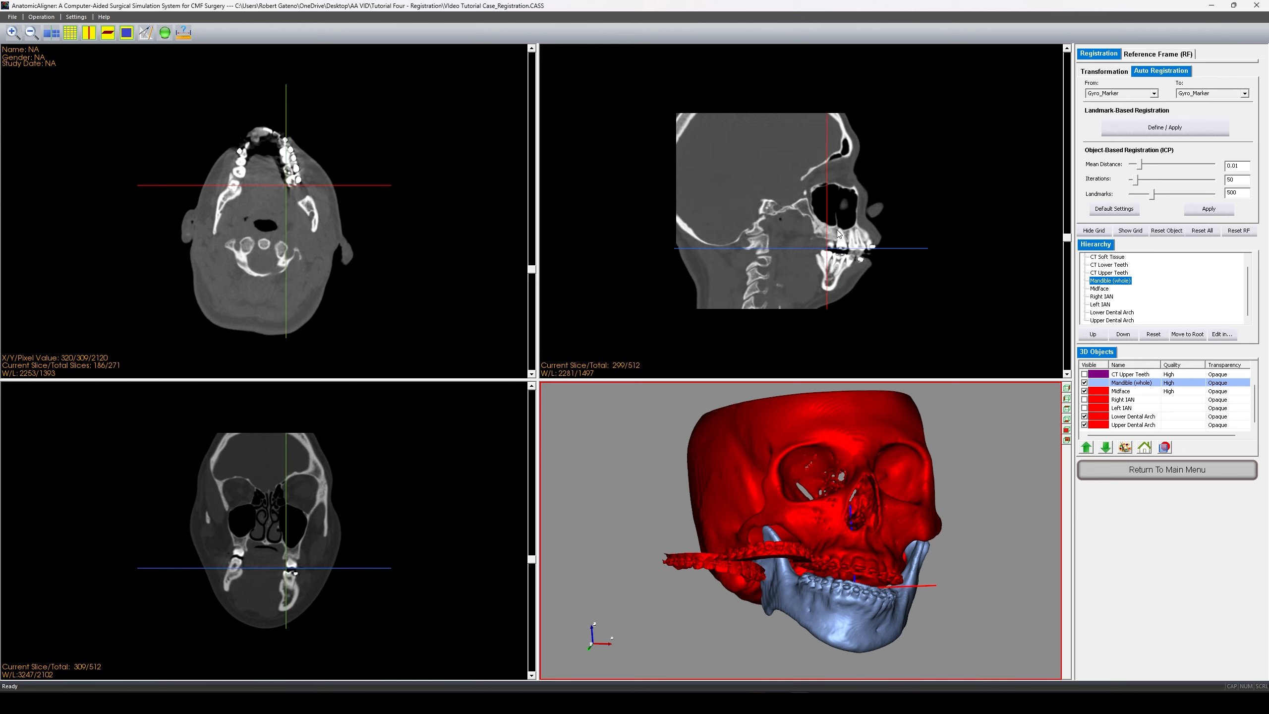
{"action": "scroll", "coordinate": [838, 233], "scroll_direction": "down", "scroll_amount": 9}
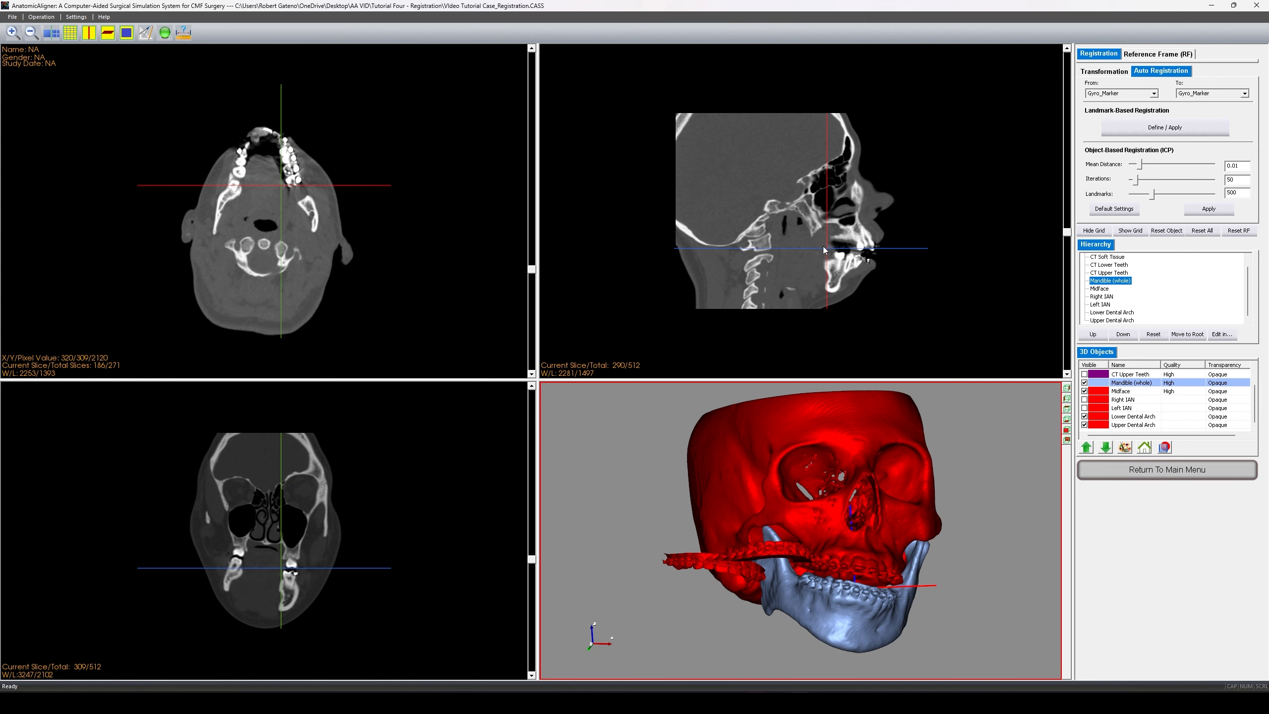
{"action": "left_click", "coordinate": [1105, 76]}
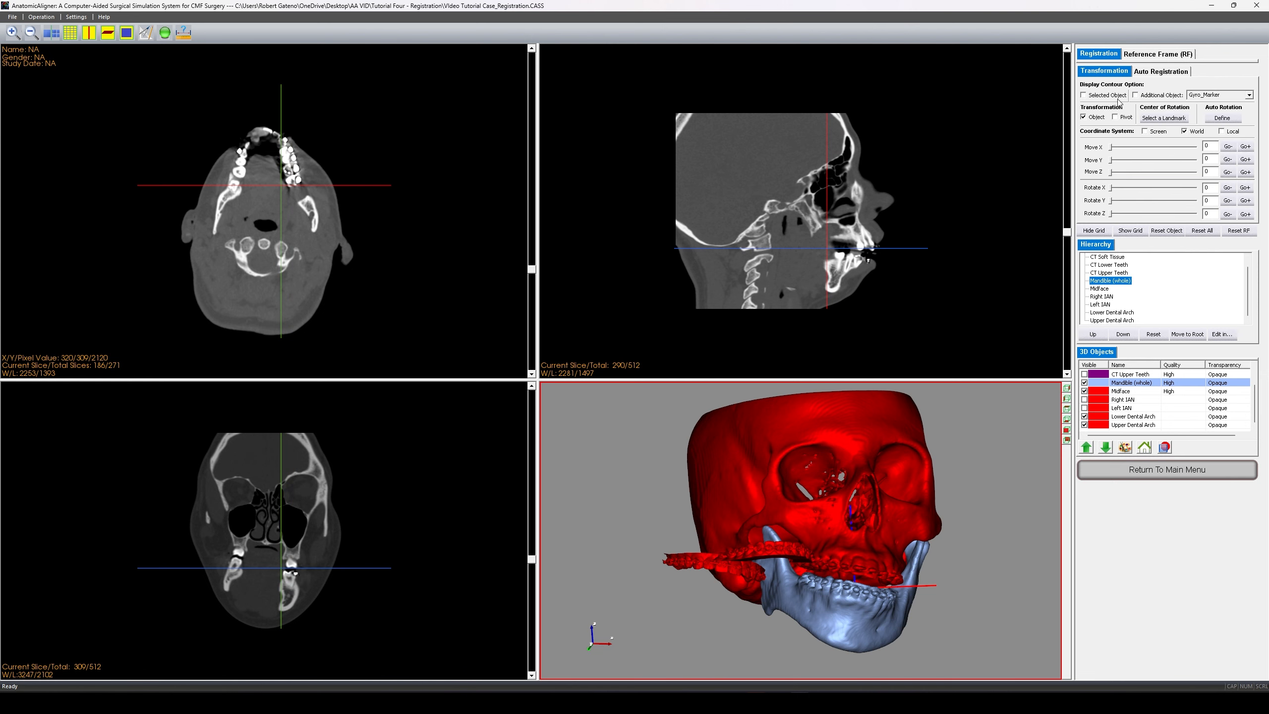
{"action": "left_click", "coordinate": [1152, 73]}
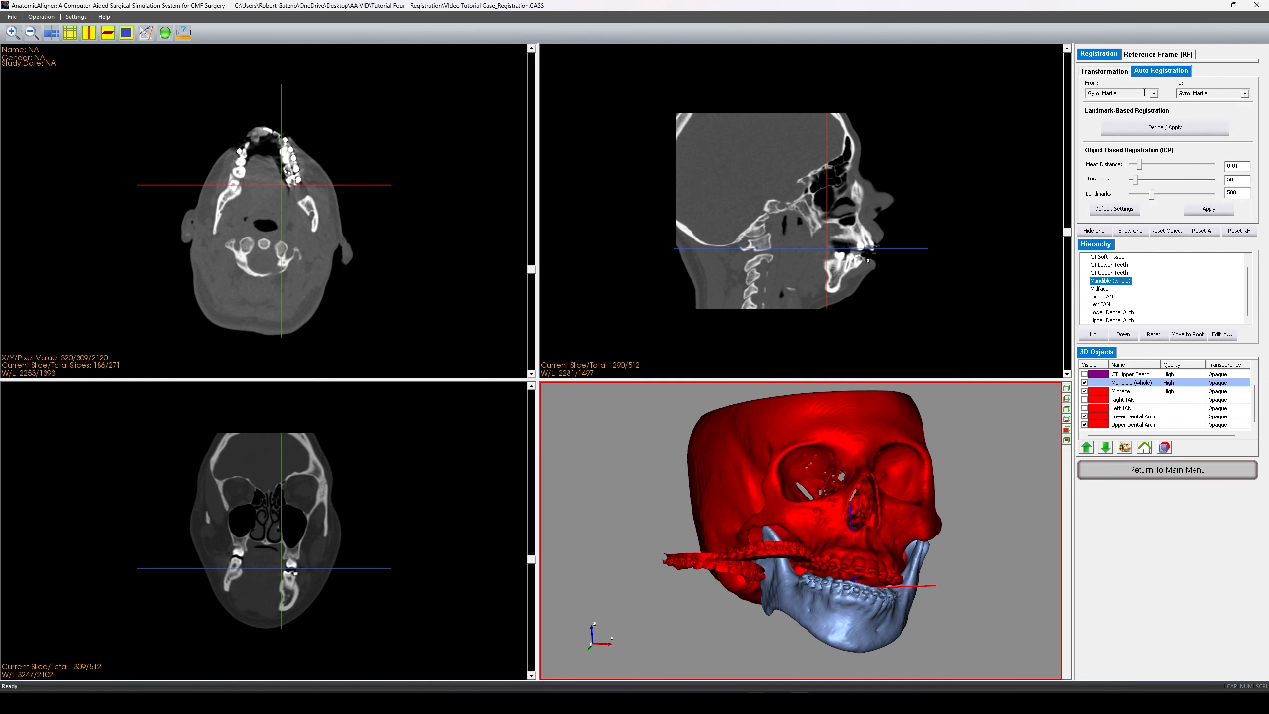
- Hide the whole mandible and lower dental arch, and view the midface and upper dental arch from below
{"action": "left_click", "coordinate": [1084, 383]}
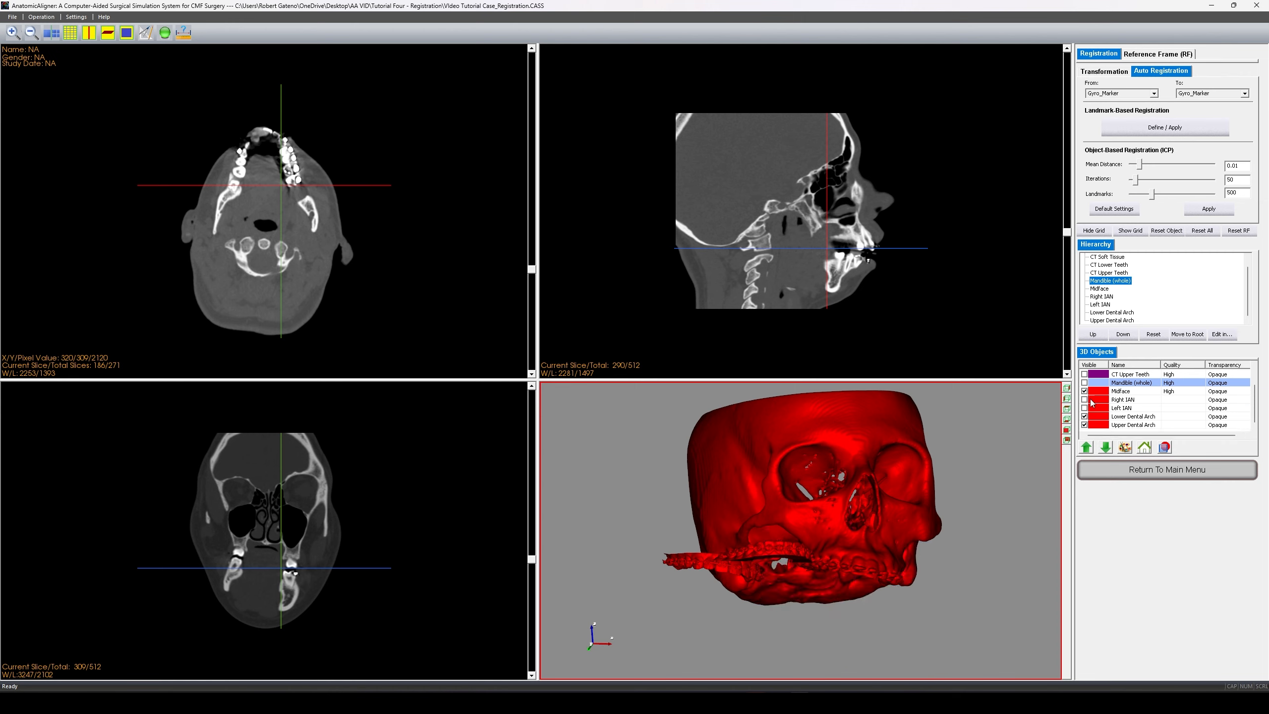
{"action": "left_click", "coordinate": [1084, 417]}
{"action": "left_click_drag", "start_coordinate": [937, 530], "coordinate": [922, 424]}
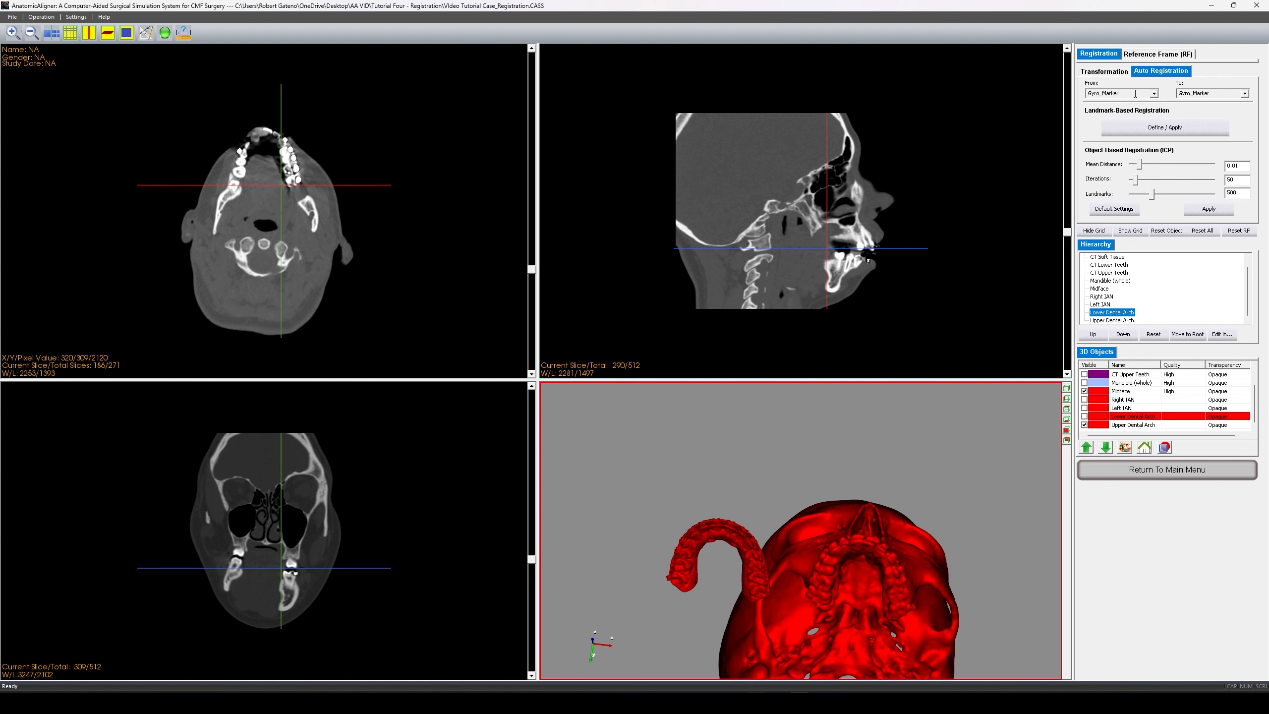
- Start defining a landmark-based registration from the Upper Dental Arch to the Midface
{"action": "left_click", "coordinate": [1154, 93]}
{"action": "scroll", "coordinate": [1132, 150], "scroll_direction": "down", "scroll_amount": 1}
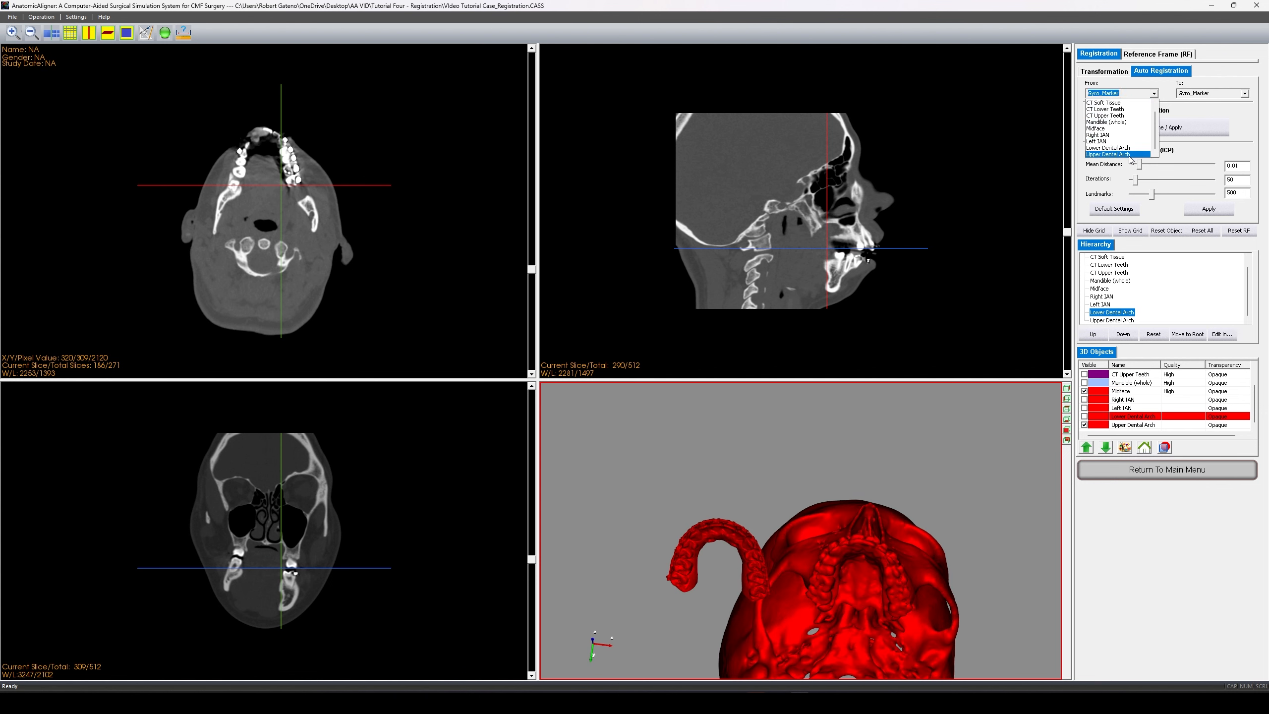
{"action": "left_click", "coordinate": [1119, 154]}
{"action": "left_click", "coordinate": [1244, 94]}
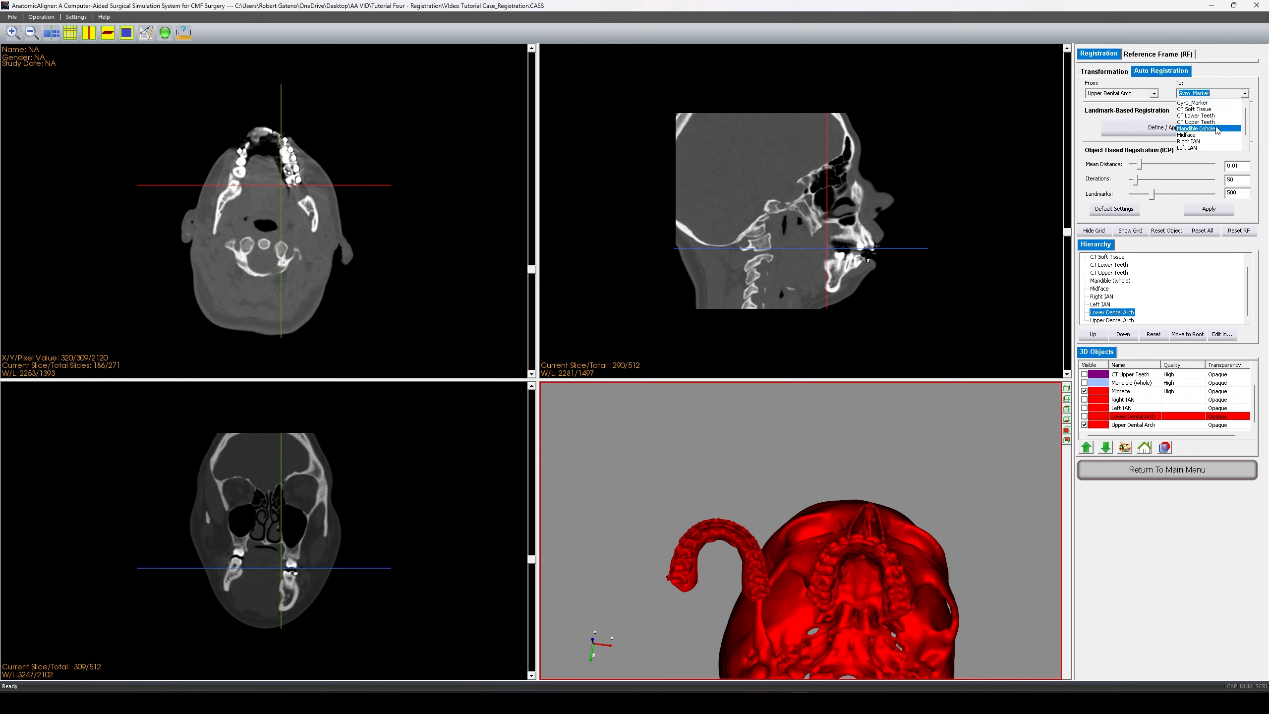
{"action": "left_click", "coordinate": [1209, 135]}
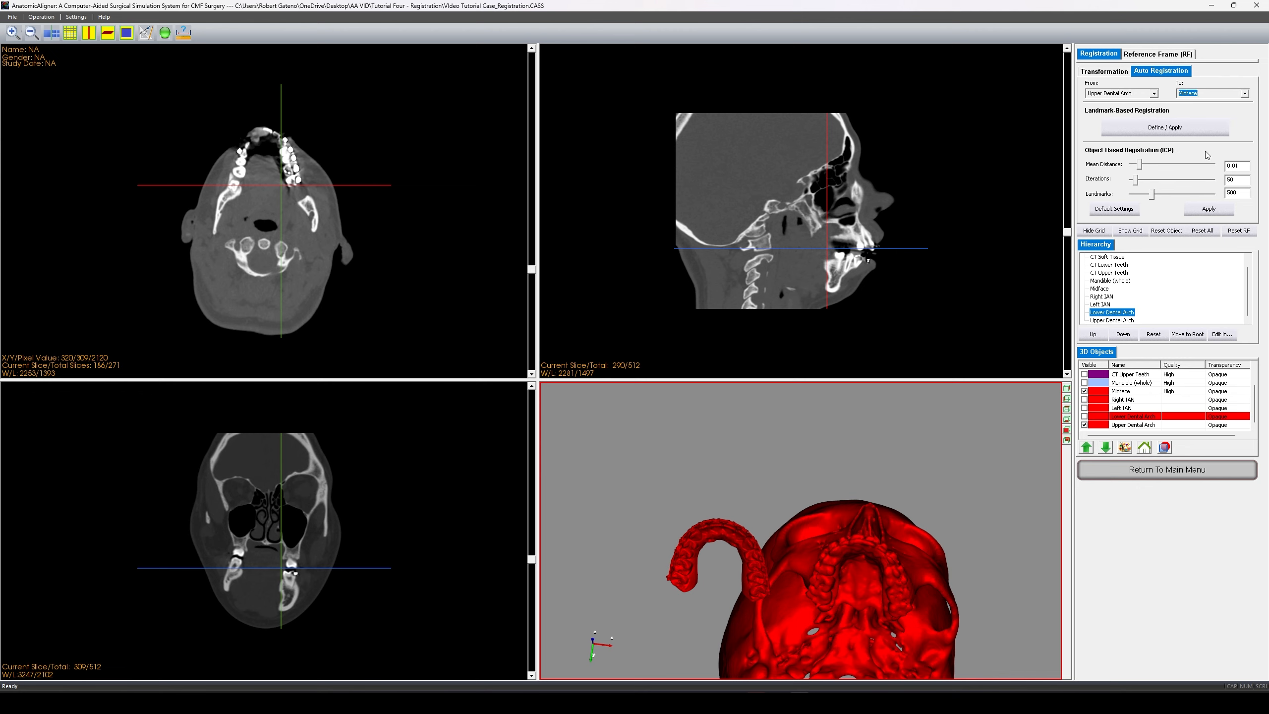
{"action": "left_click", "coordinate": [1164, 131]}
{"action": "left_click_drag", "start_coordinate": [887, 475], "coordinate": [890, 443]}
{"action": "middle_click_drag", "start_coordinate": [856, 524], "coordinate": [883, 457]}
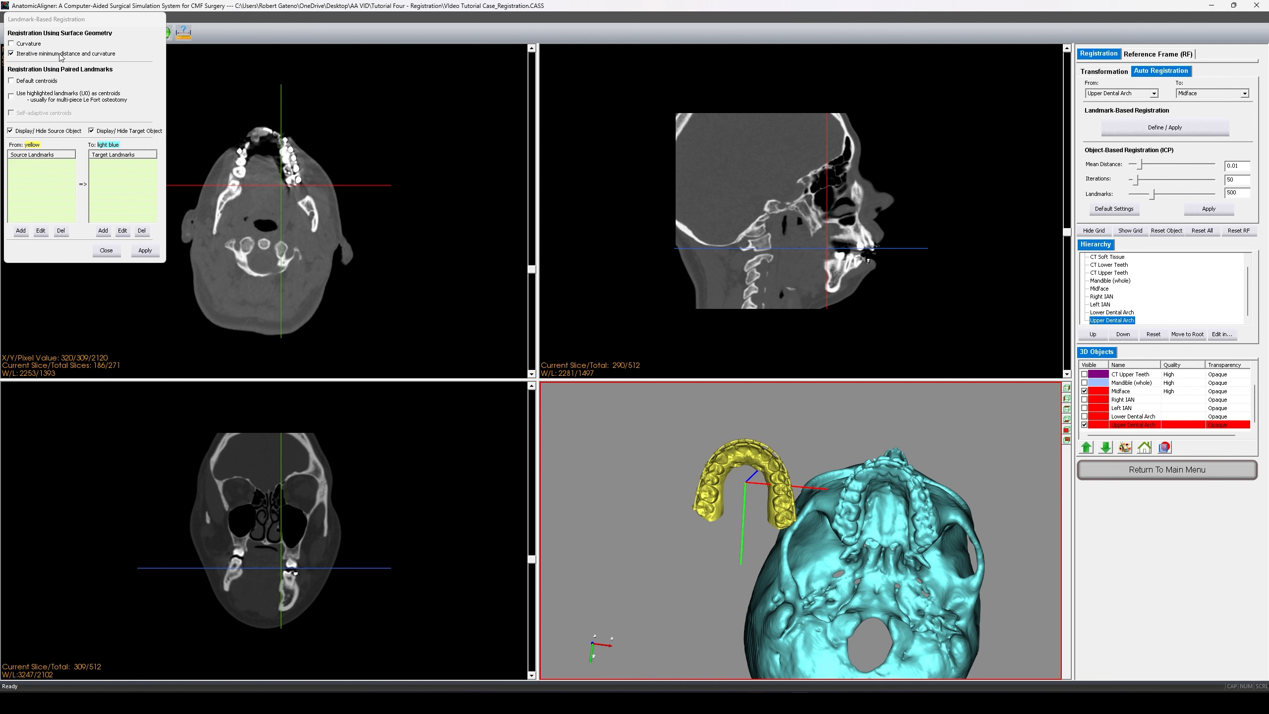
- Start adding target landmarks and place the first one on the rearmost right molar of the midface
{"action": "mouse_move", "coordinate": [40, 56]}
{"action": "scroll", "coordinate": [899, 515], "scroll_direction": "up", "scroll_amount": 4}
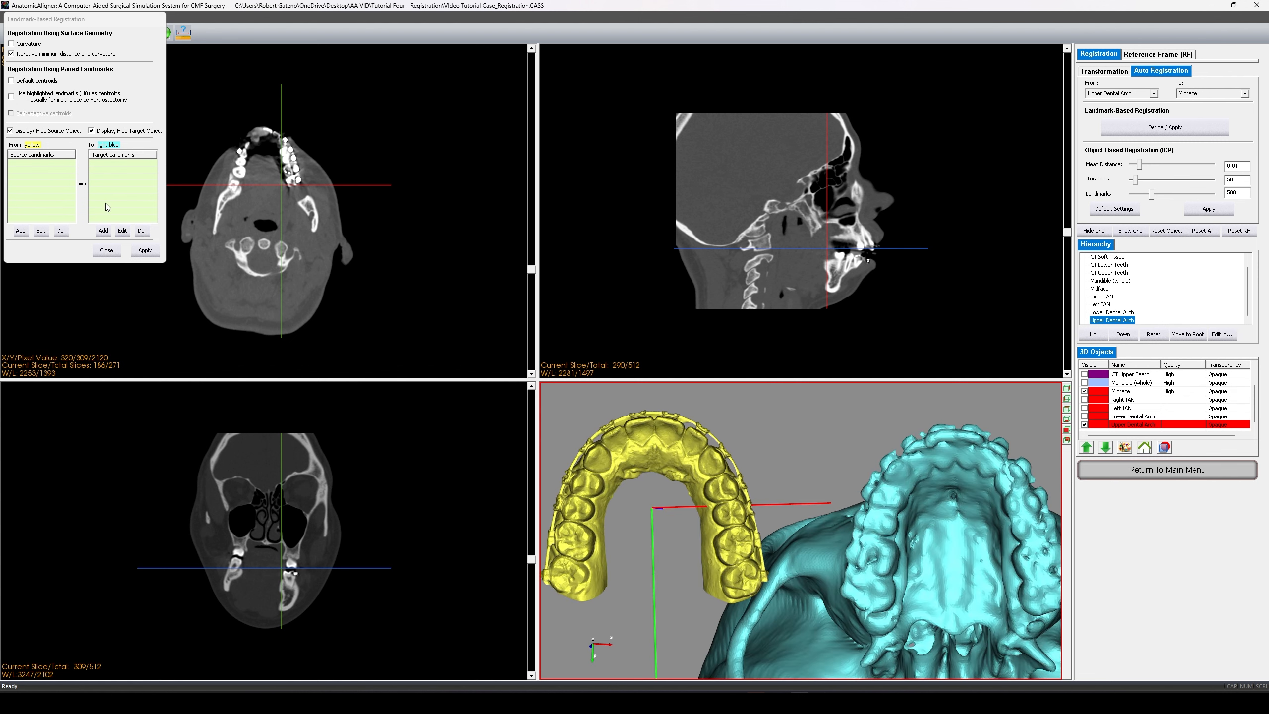
{"action": "left_click", "coordinate": [105, 231]}
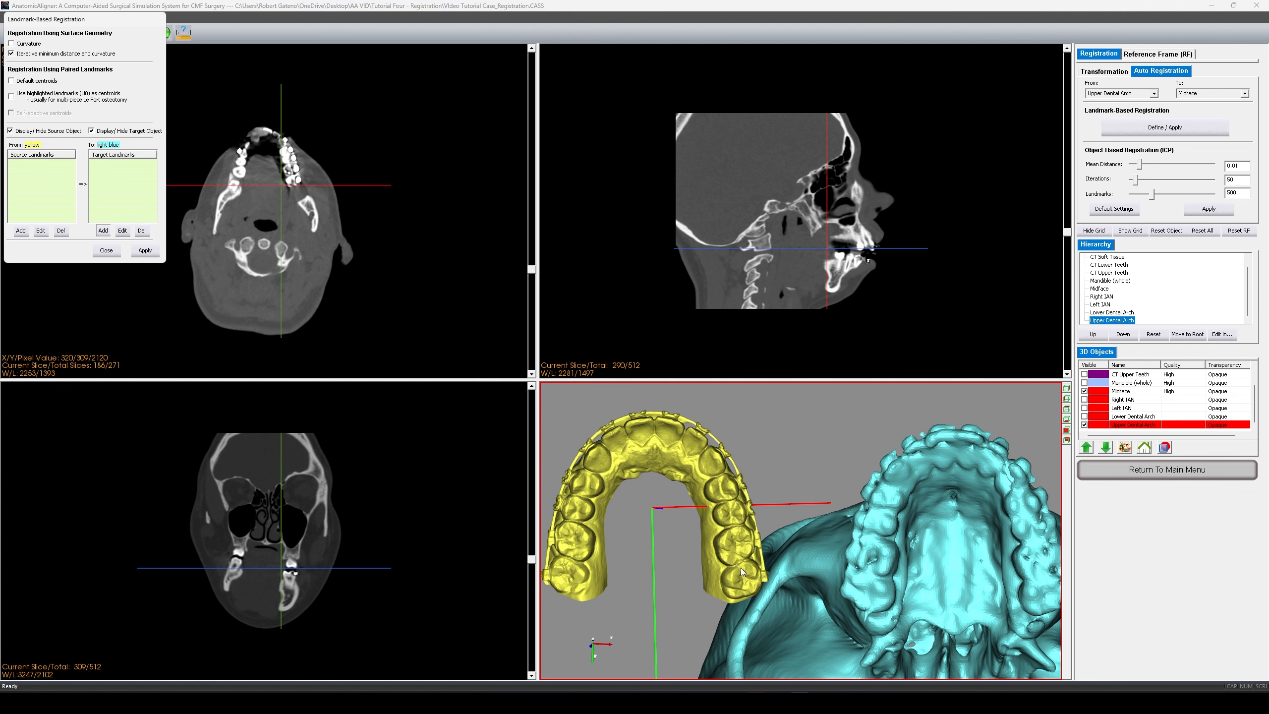
{"action": "left_click_drag", "start_coordinate": [1007, 569], "coordinate": [1011, 582]}
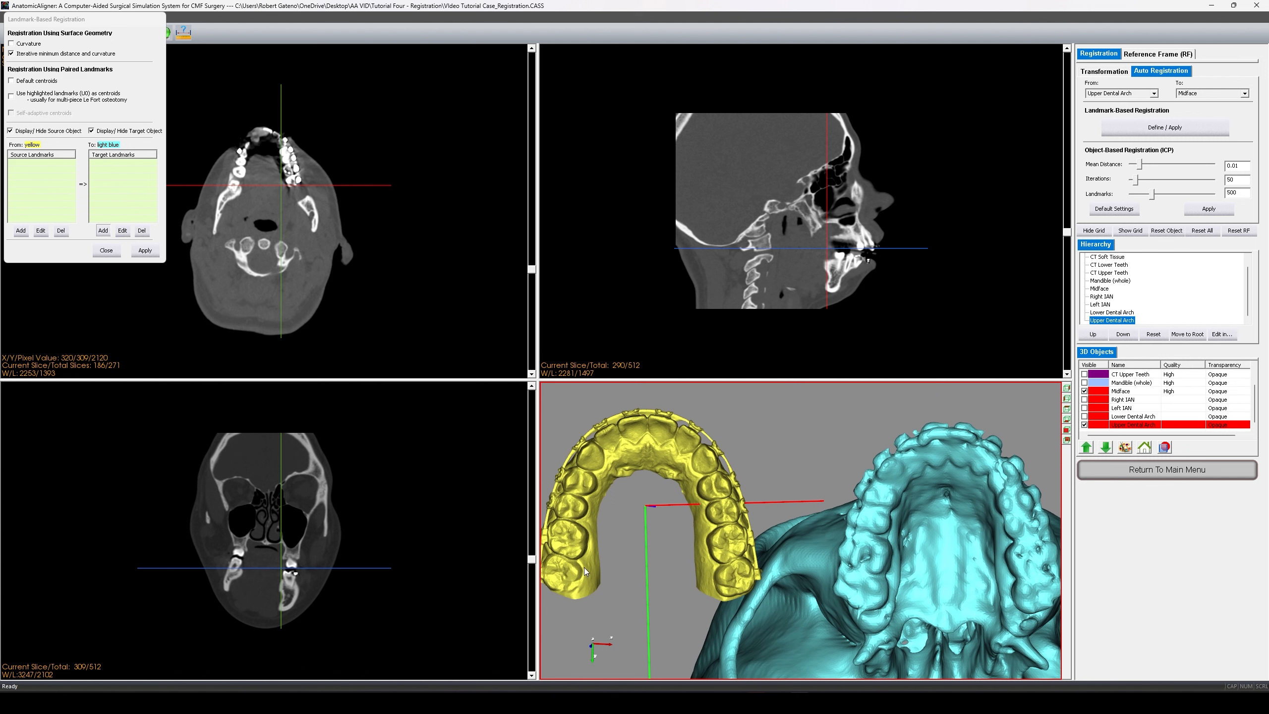
{"action": "left_click", "coordinate": [872, 588]}
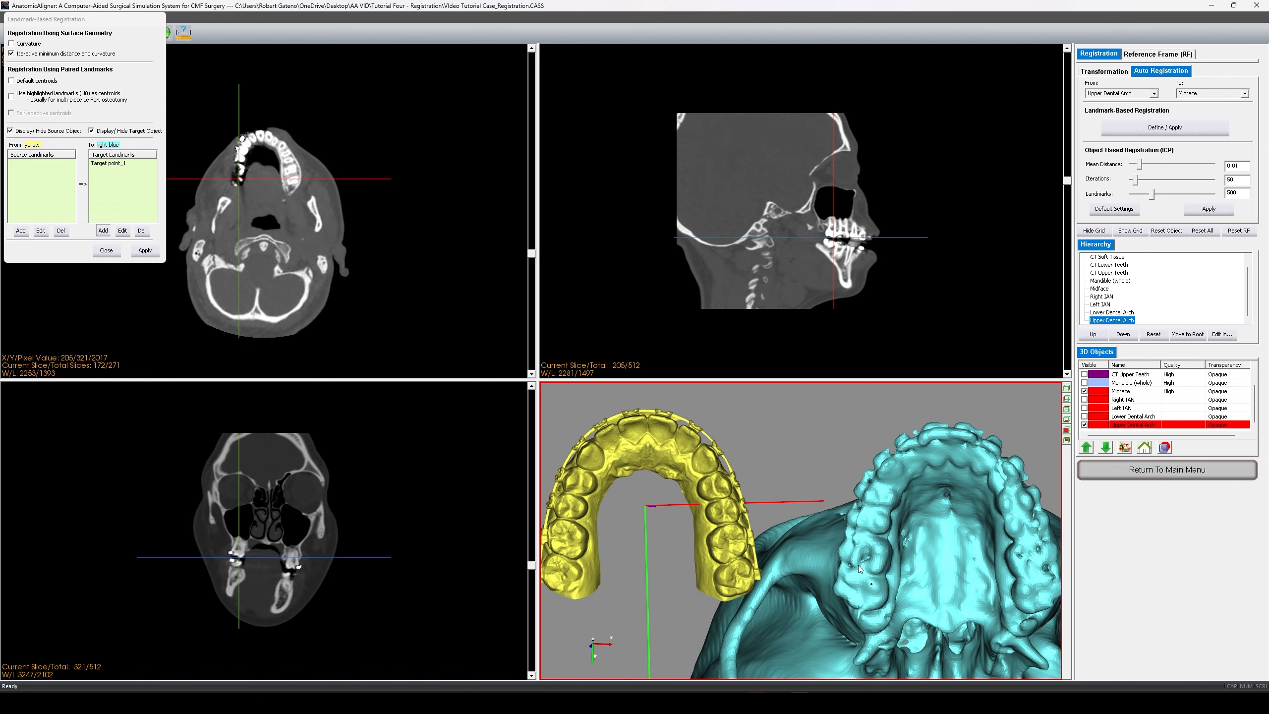
- Edit the first target landmark to shift it slightly inward on the right rear molar of the midface
{"action": "left_click_drag", "start_coordinate": [856, 598], "coordinate": [899, 563]}
{"action": "key", "text": "Caps_Lock"}
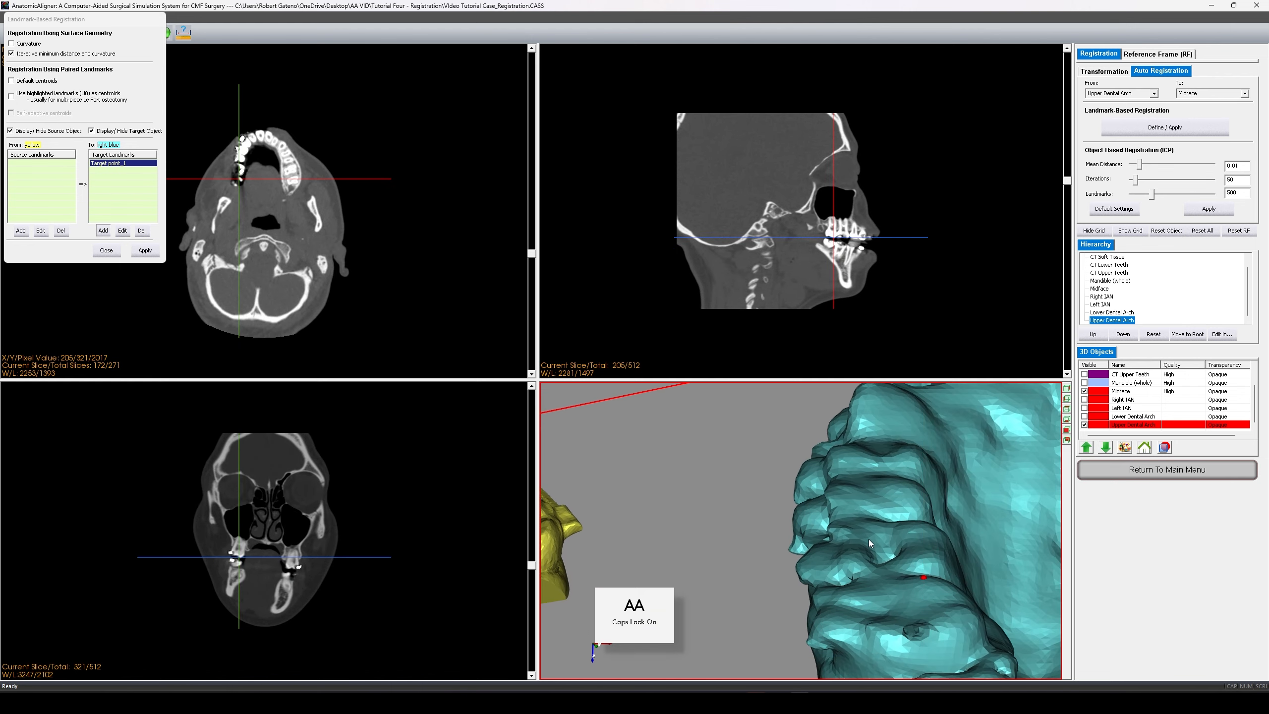
{"action": "key", "text": "Caps_Lock"}
{"action": "scroll", "coordinate": [882, 557], "scroll_direction": "up", "scroll_amount": 5}
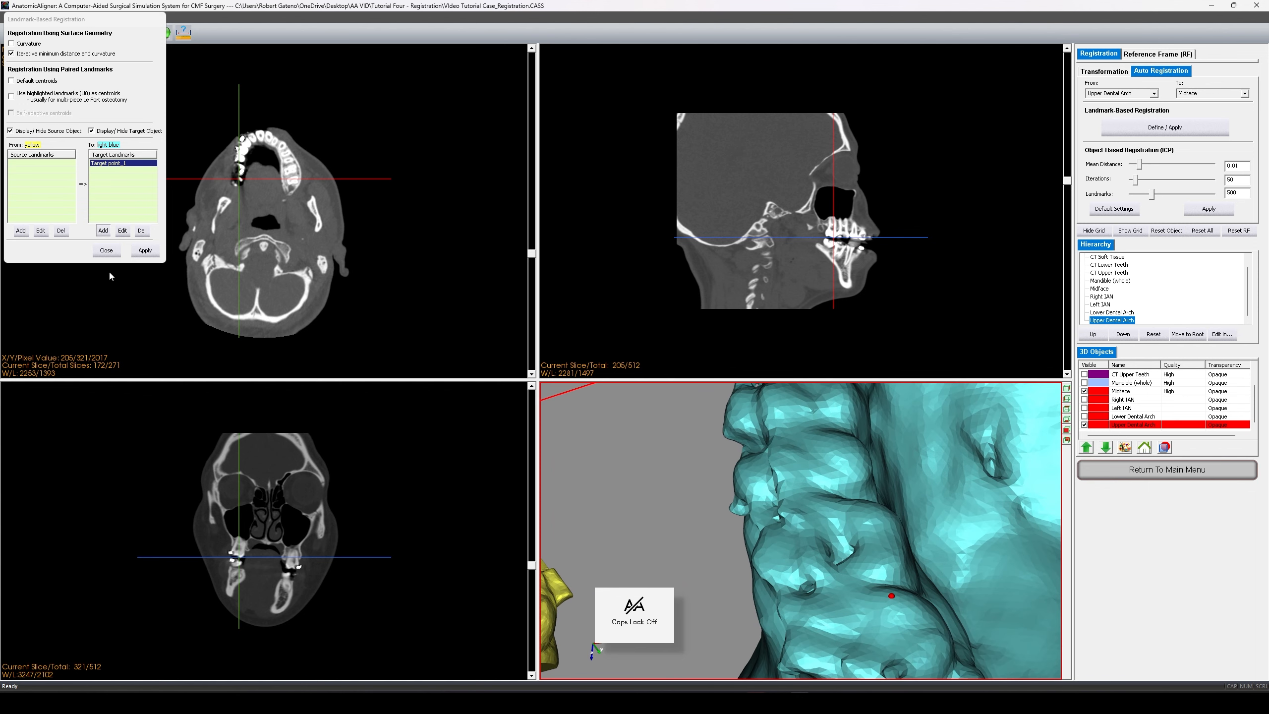
{"action": "left_click", "coordinate": [124, 232]}
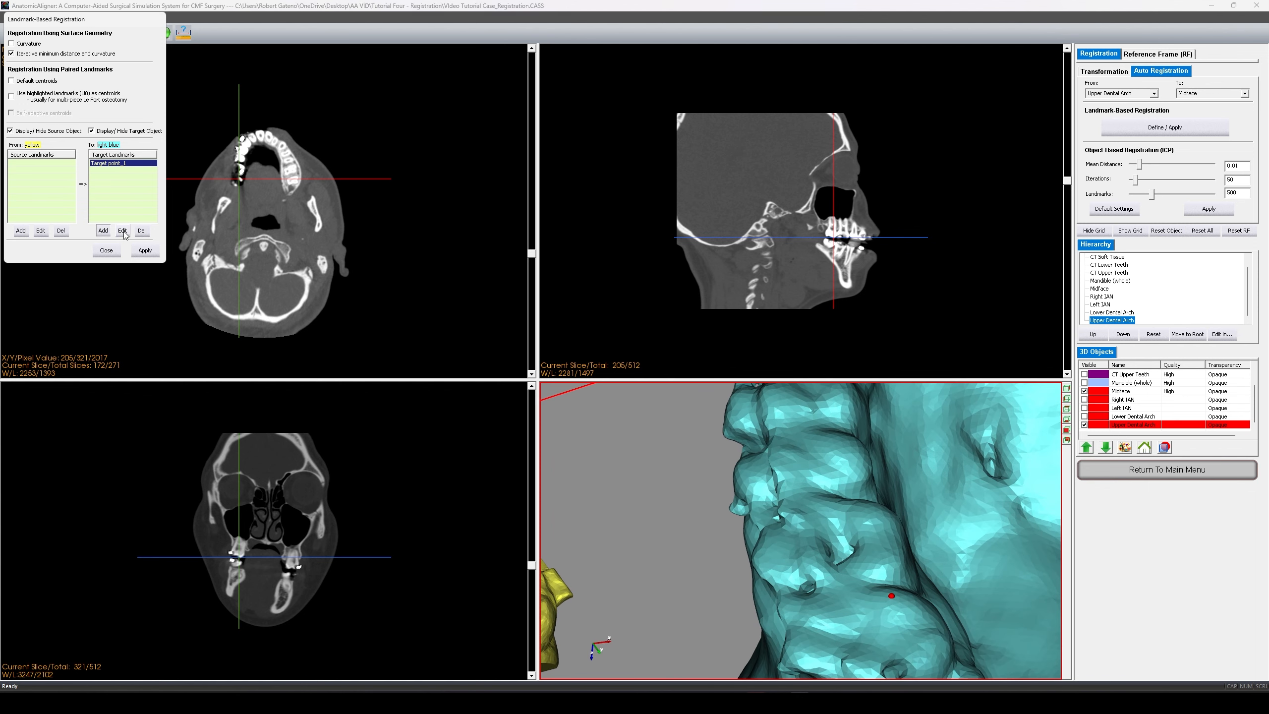
{"action": "left_click", "coordinate": [124, 232]}
{"action": "left_click", "coordinate": [903, 599]}
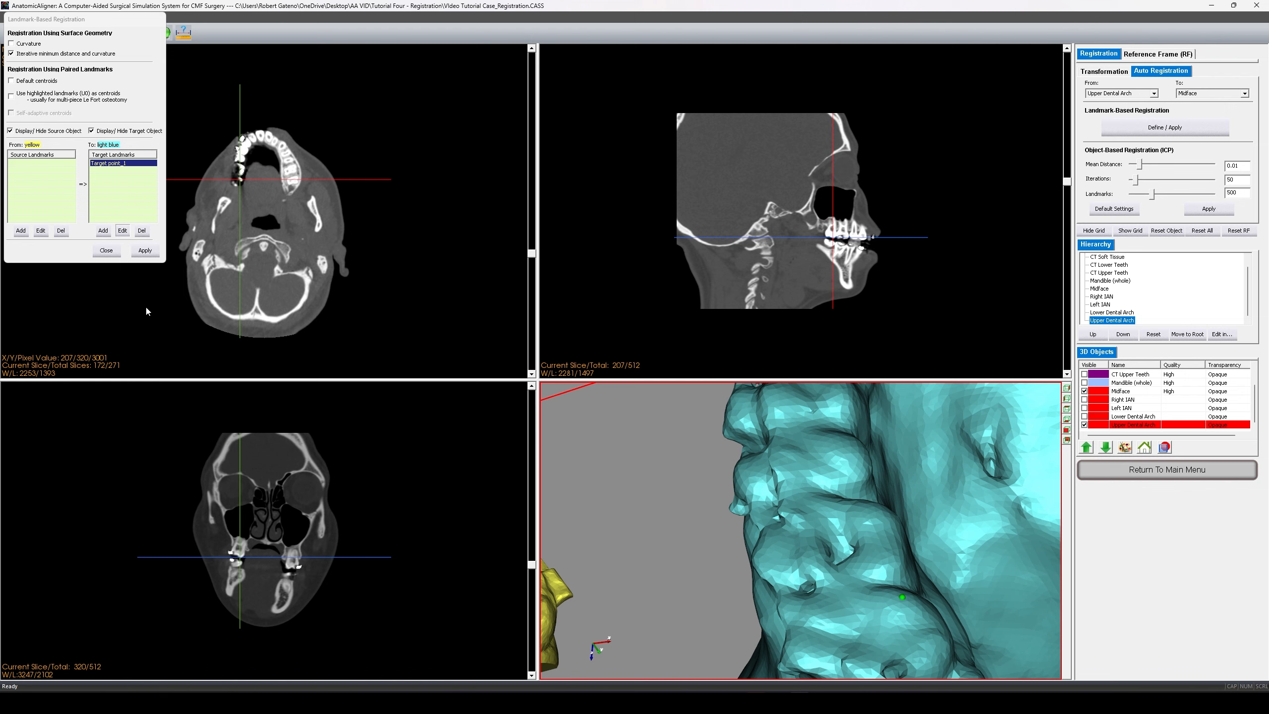
{"action": "left_click", "coordinate": [123, 230]}
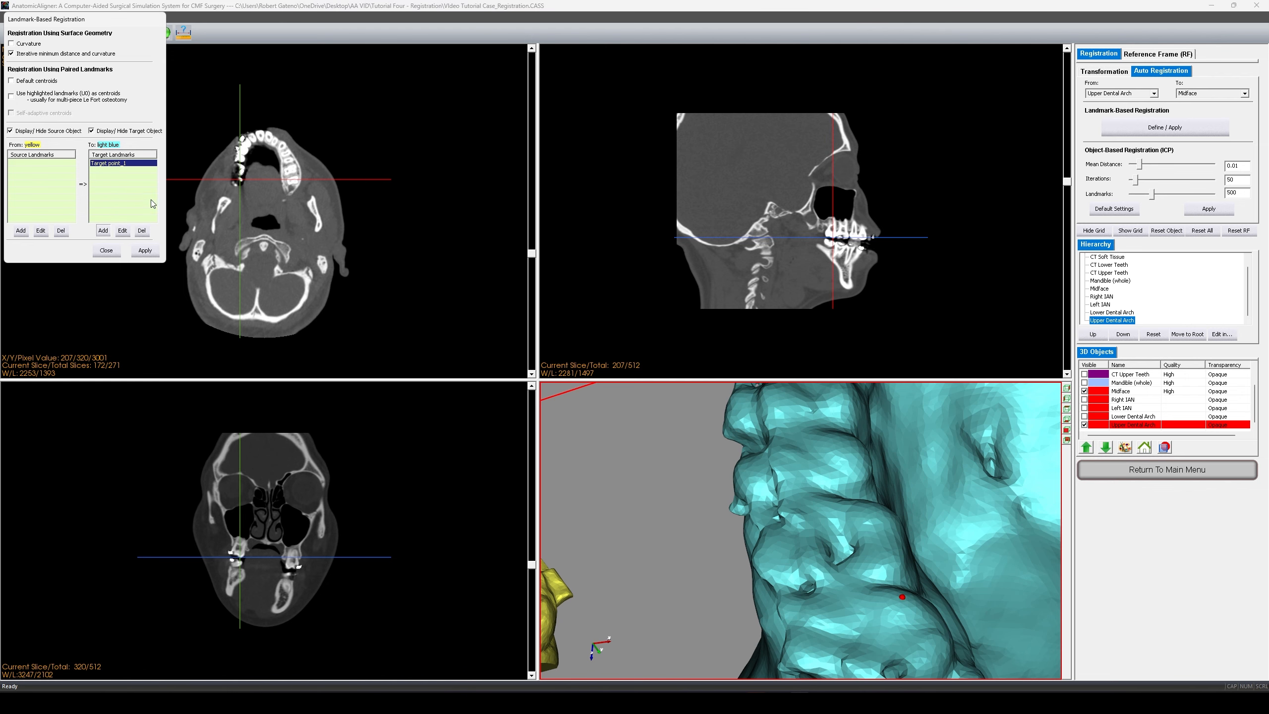
- Add target landmarks on the midface's right canine and between its upper central incisors
{"action": "left_click_drag", "start_coordinate": [855, 552], "coordinate": [924, 591]}
{"action": "scroll", "coordinate": [878, 554], "scroll_direction": "up", "scroll_amount": 2}
{"action": "scroll", "coordinate": [924, 488], "scroll_direction": "up", "scroll_amount": 3}
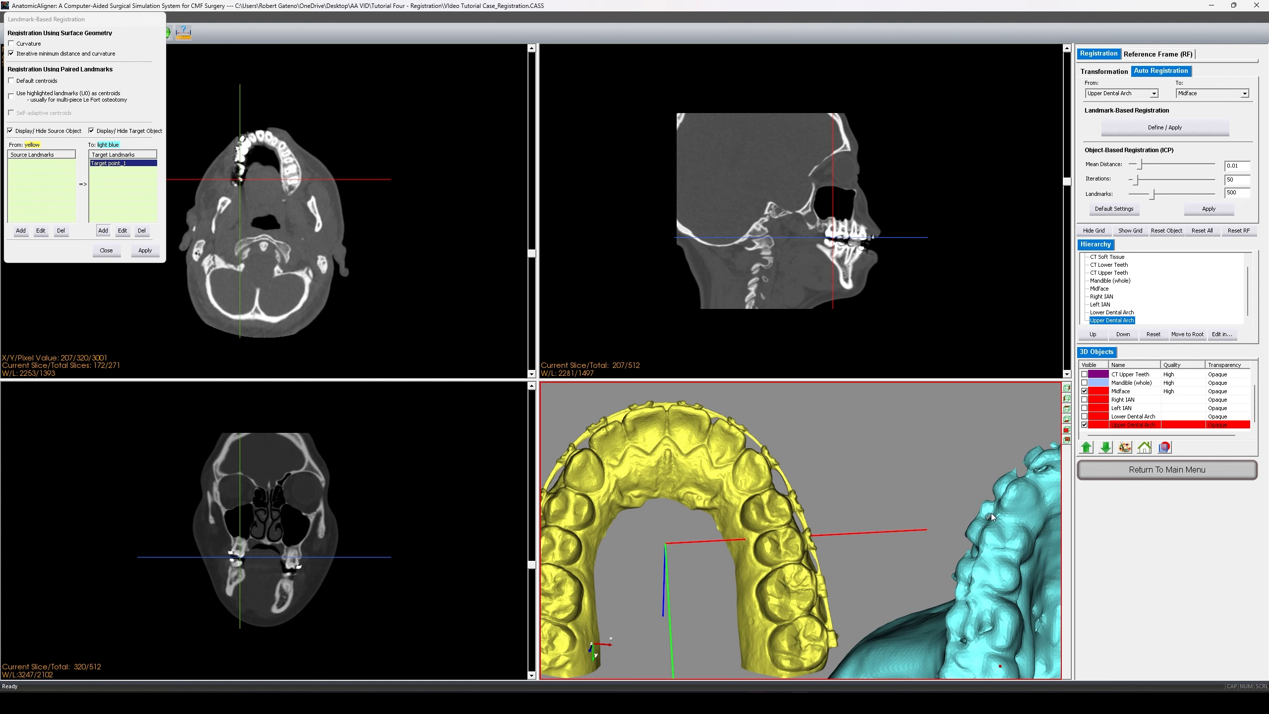
{"action": "left_click", "coordinate": [1015, 484]}
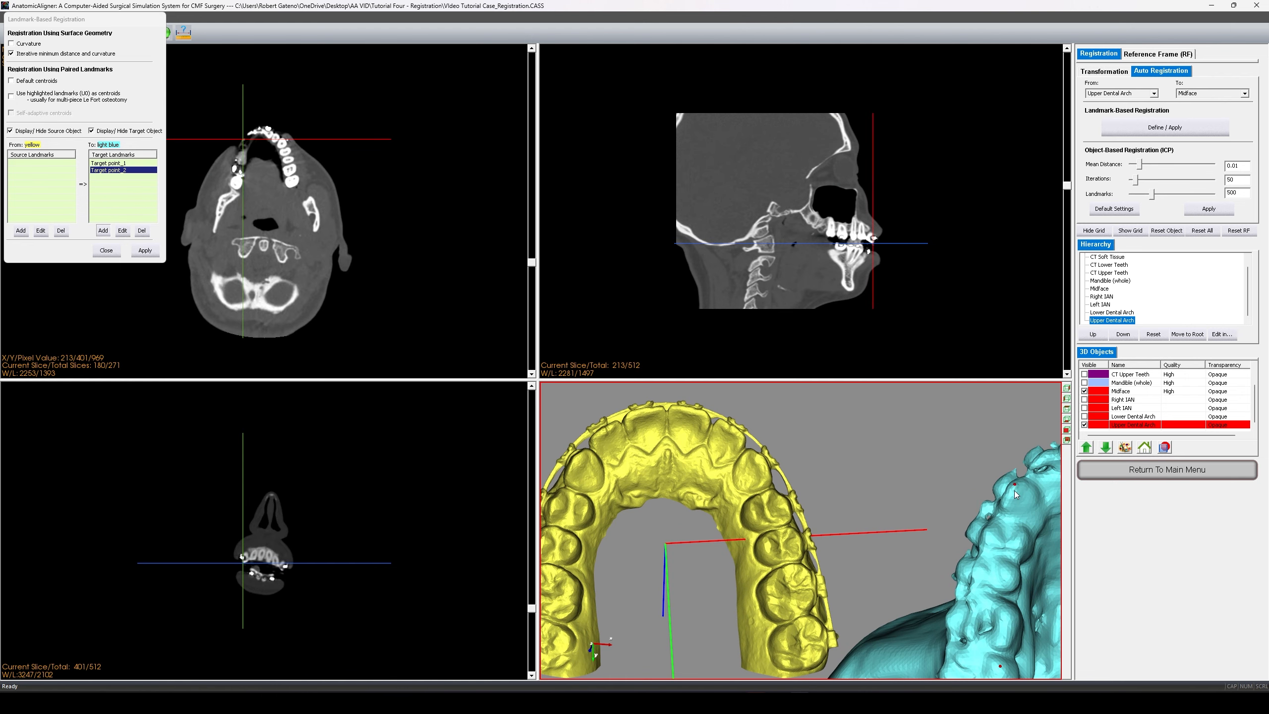
{"action": "left_click_drag", "start_coordinate": [1015, 490], "coordinate": [924, 520]}
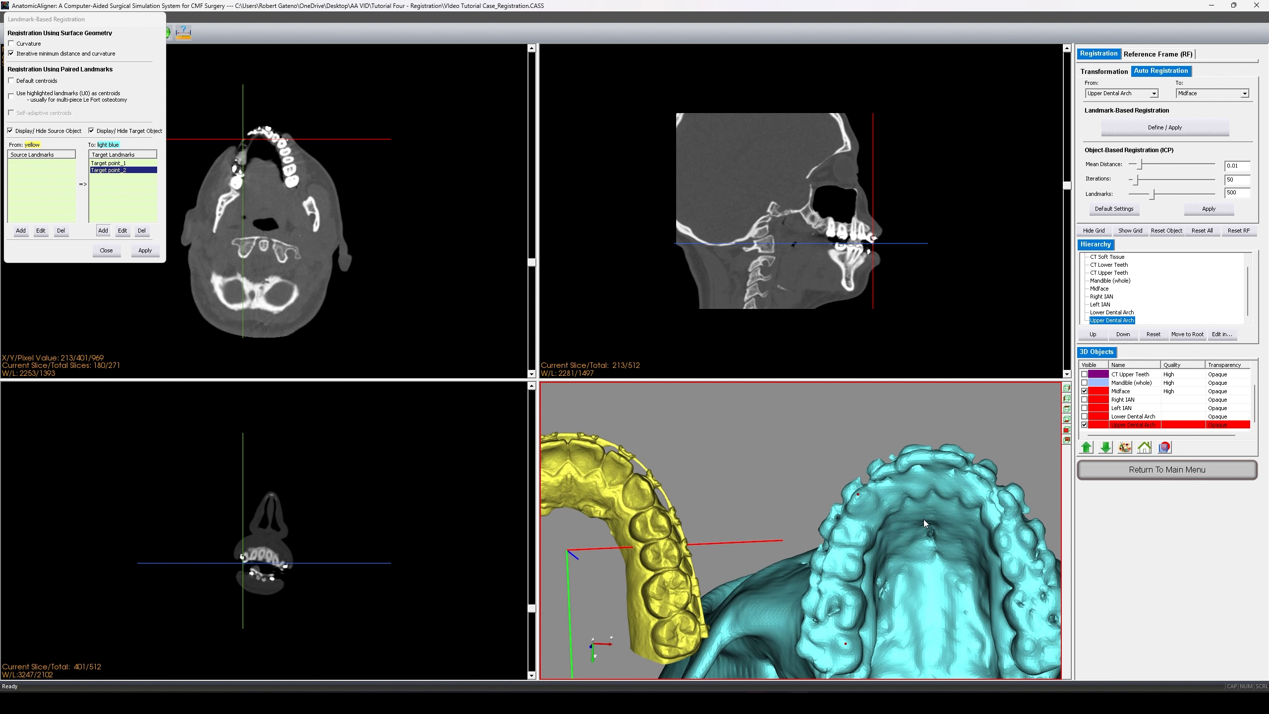
{"action": "left_click", "coordinate": [932, 457]}
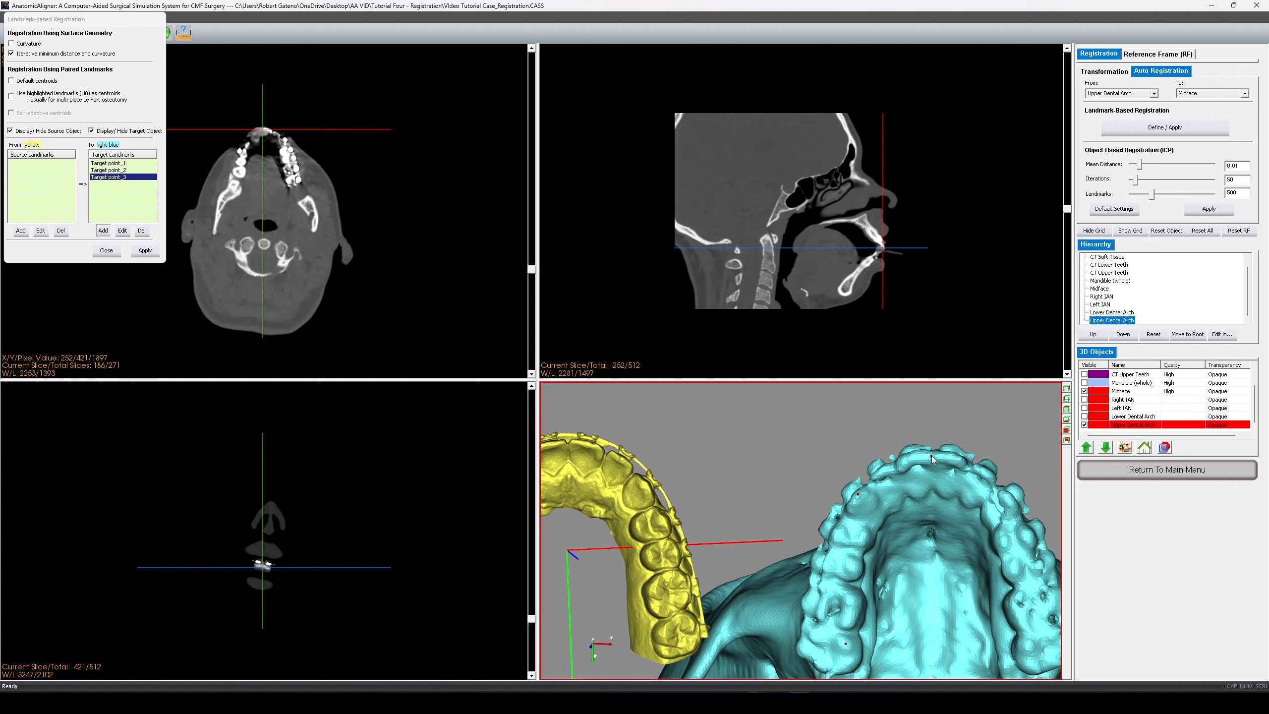
- Add target landmarks on the left first premolar and the left rear molar of the midface
{"action": "left_click_drag", "start_coordinate": [885, 465], "coordinate": [951, 484]}
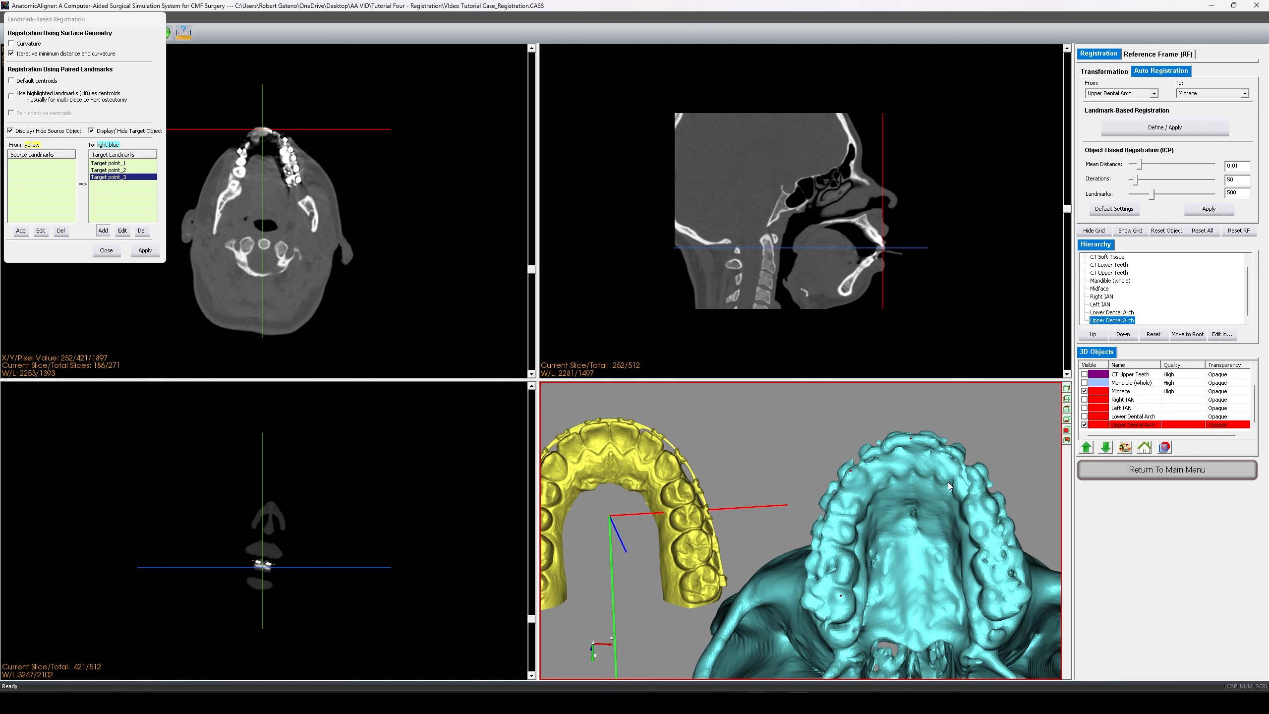
{"action": "left_click", "coordinate": [991, 502]}
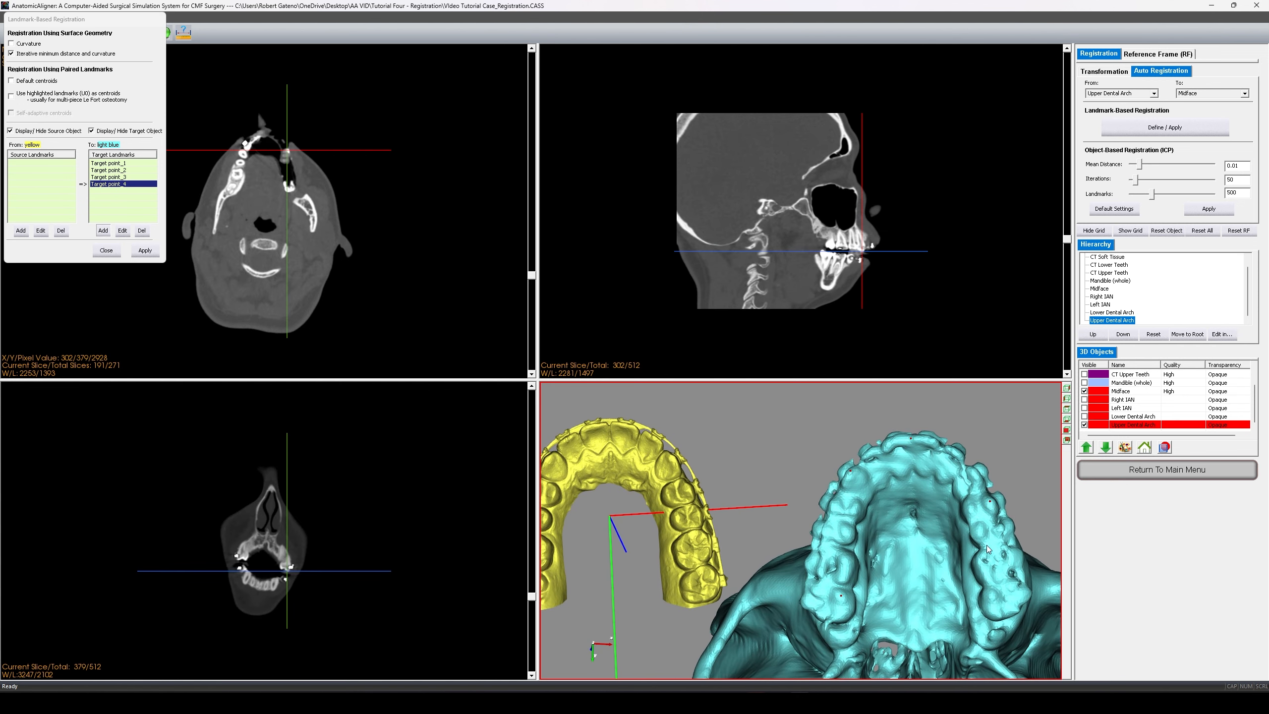
{"action": "left_click_drag", "start_coordinate": [988, 548], "coordinate": [986, 599]}
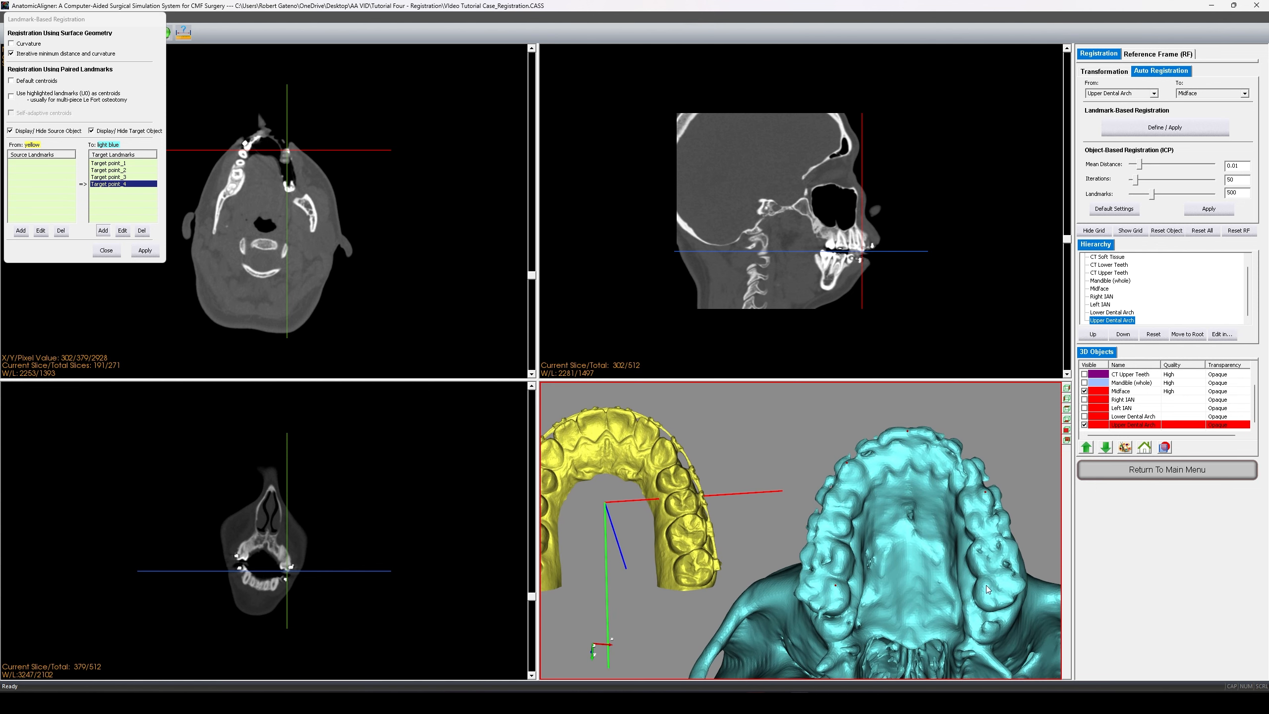
{"action": "left_click", "coordinate": [987, 587]}
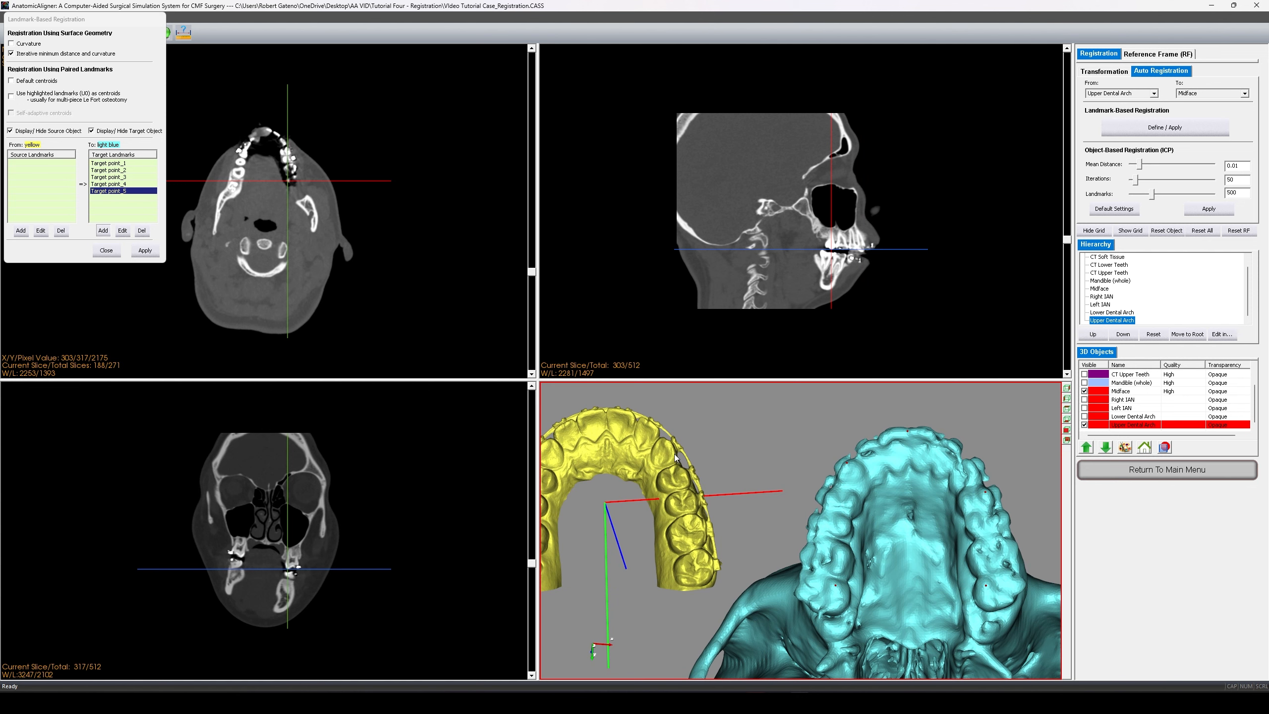
- Start adding source landmarks and place the first on the rearmost right molar of the upper dental arch
{"action": "middle_click_drag", "start_coordinate": [675, 454], "coordinate": [714, 460]}
{"action": "left_click", "coordinate": [68, 192]}
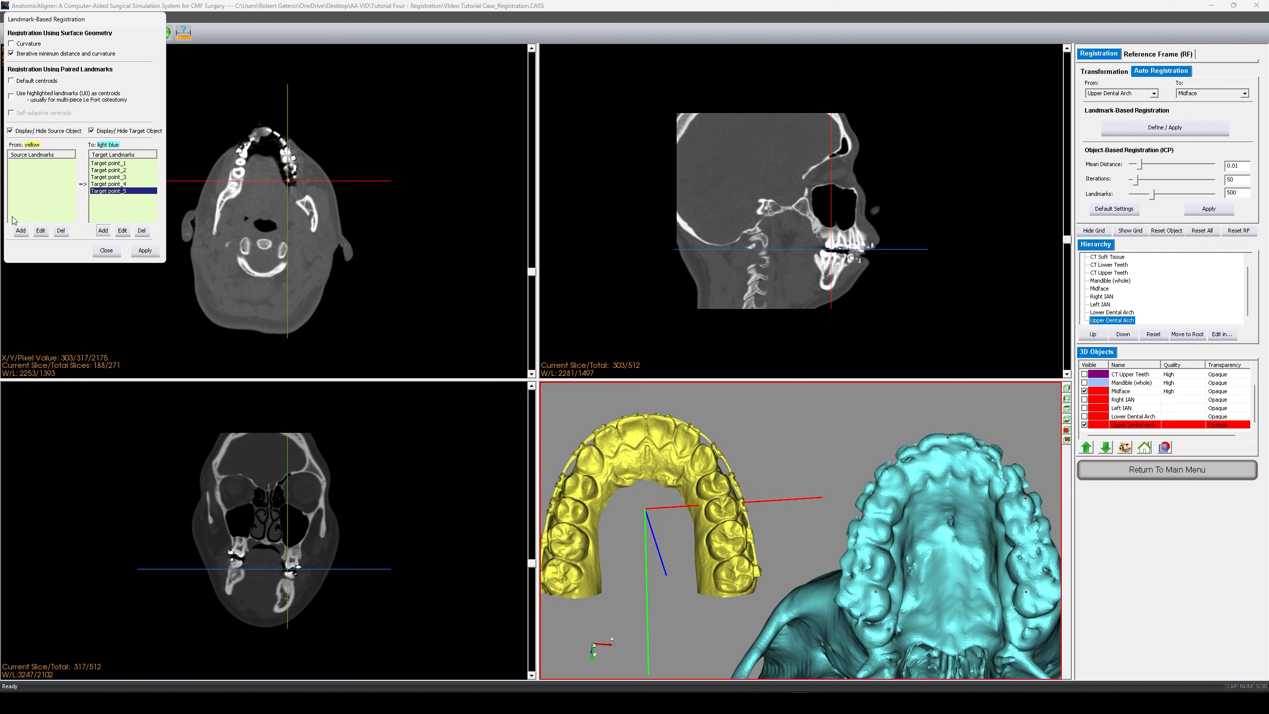
{"action": "left_click", "coordinate": [20, 231]}
{"action": "middle_click_drag", "start_coordinate": [737, 544], "coordinate": [806, 555]}
{"action": "scroll", "coordinate": [664, 576], "scroll_direction": "up", "scroll_amount": 2}
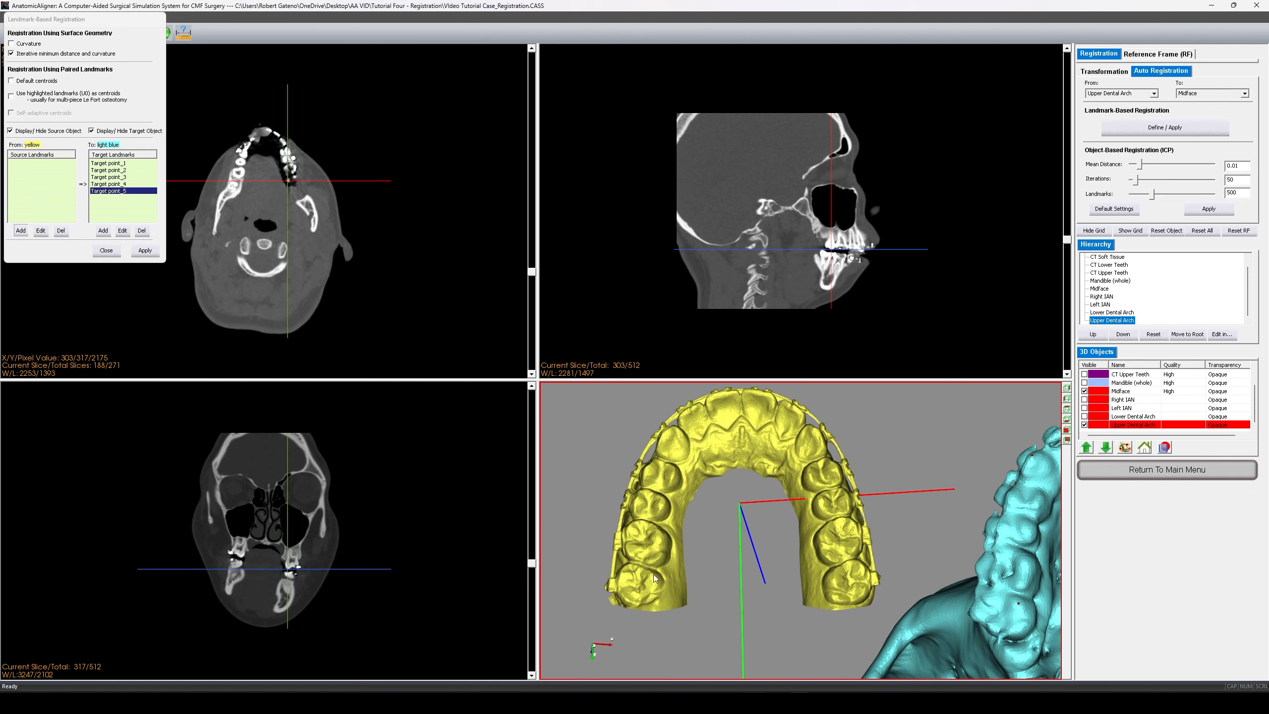
{"action": "left_click", "coordinate": [651, 574]}
- Add the second source landmark on the right canine of the upper dental arch
{"action": "middle_click_drag", "start_coordinate": [792, 589], "coordinate": [725, 584]}
{"action": "middle_click_drag", "start_coordinate": [683, 515], "coordinate": [741, 579]}
{"action": "scroll", "coordinate": [658, 488], "scroll_direction": "up", "scroll_amount": 4}
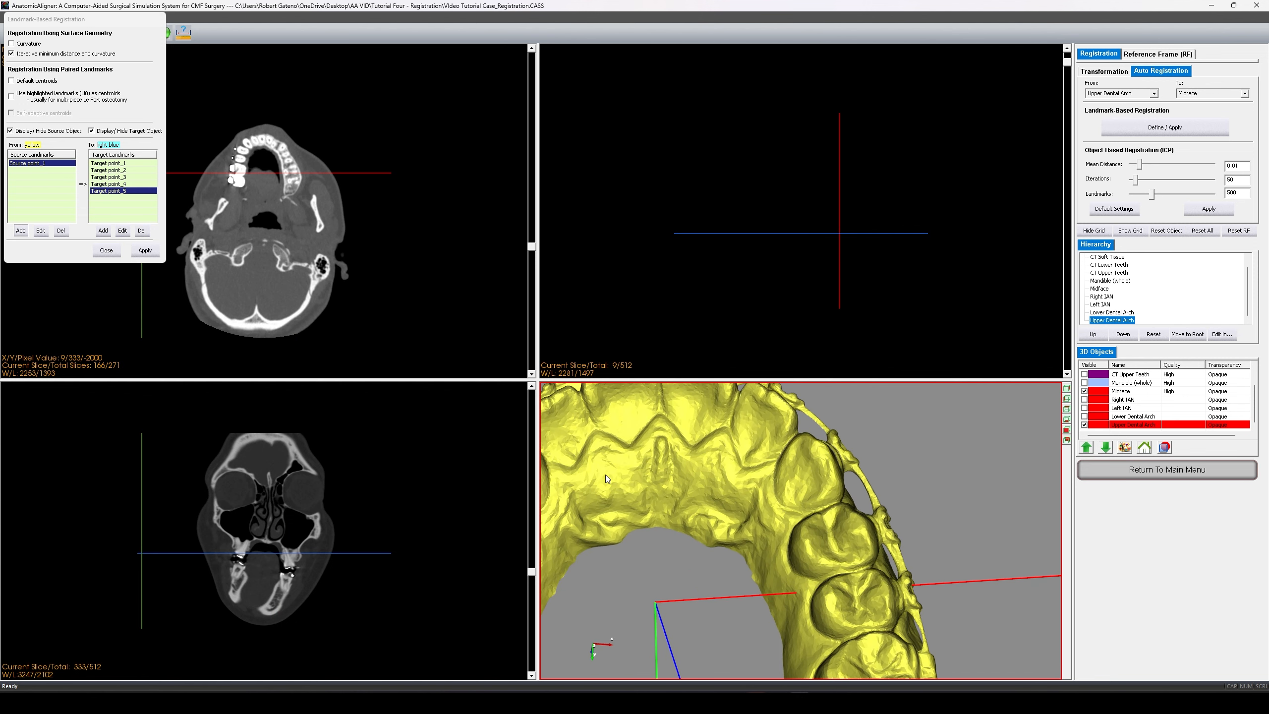
{"action": "middle_click_drag", "start_coordinate": [604, 475], "coordinate": [771, 526]}
{"action": "left_click", "coordinate": [658, 495]}
{"action": "scroll", "coordinate": [696, 514], "scroll_direction": "down", "scroll_amount": 5}
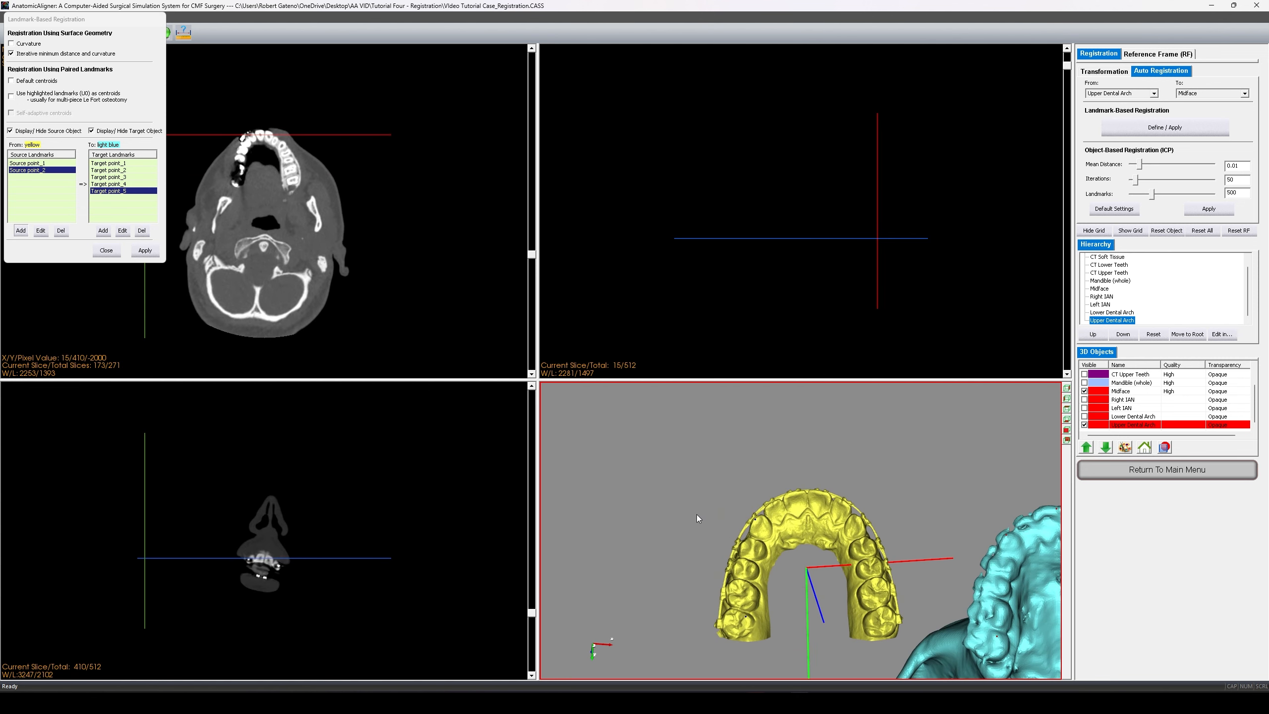
- Add the third source landmark between the central incisors of the upper dental arch
{"action": "middle_click_drag", "start_coordinate": [696, 514], "coordinate": [715, 552]}
{"action": "scroll", "coordinate": [659, 474], "scroll_direction": "up", "scroll_amount": 4}
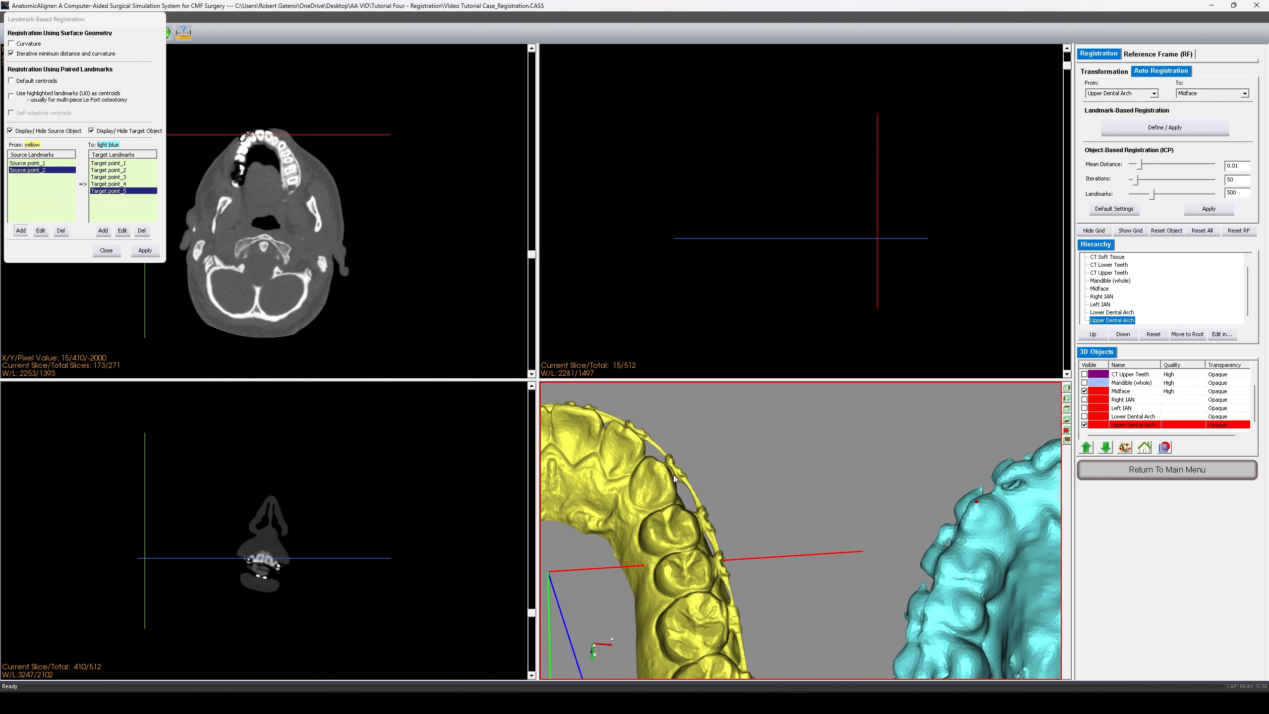
{"action": "middle_click_drag", "start_coordinate": [645, 478], "coordinate": [806, 544]}
{"action": "scroll", "coordinate": [713, 480], "scroll_direction": "up", "scroll_amount": 1}
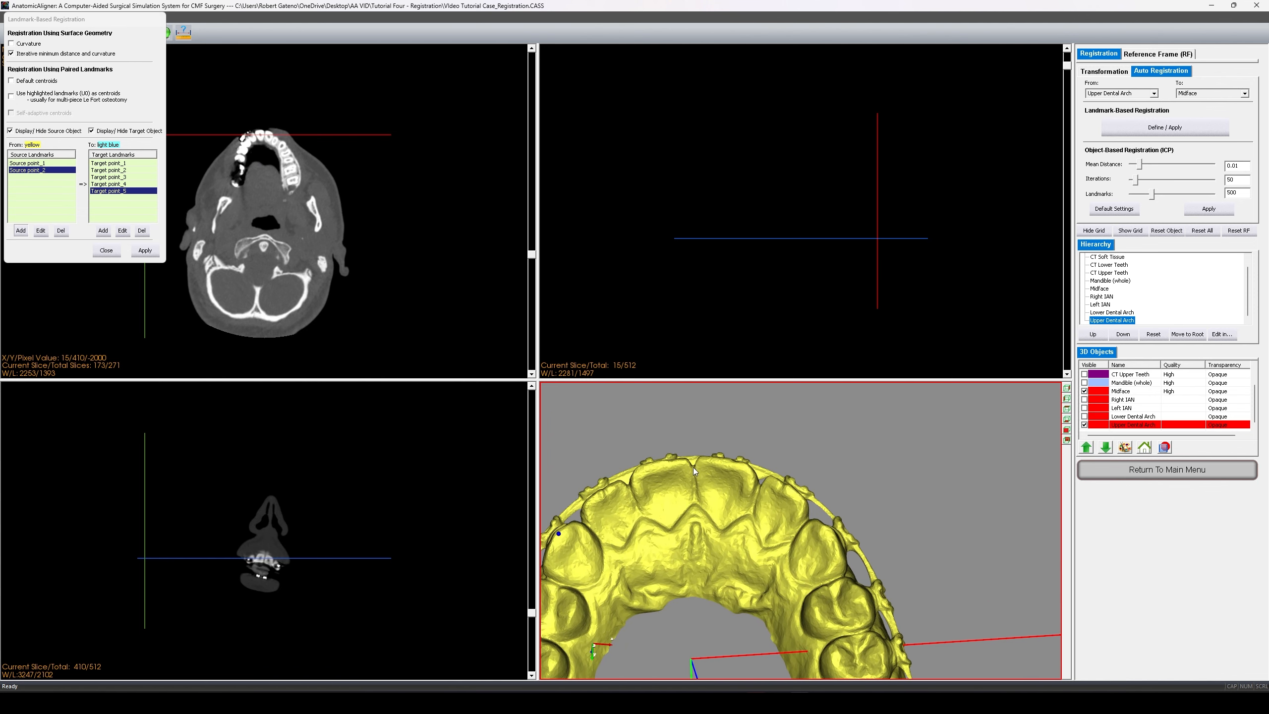
{"action": "left_click", "coordinate": [693, 467]}
{"action": "scroll", "coordinate": [724, 490], "scroll_direction": "down", "scroll_amount": 5}
{"action": "middle_click_drag", "start_coordinate": [775, 516], "coordinate": [717, 491]}
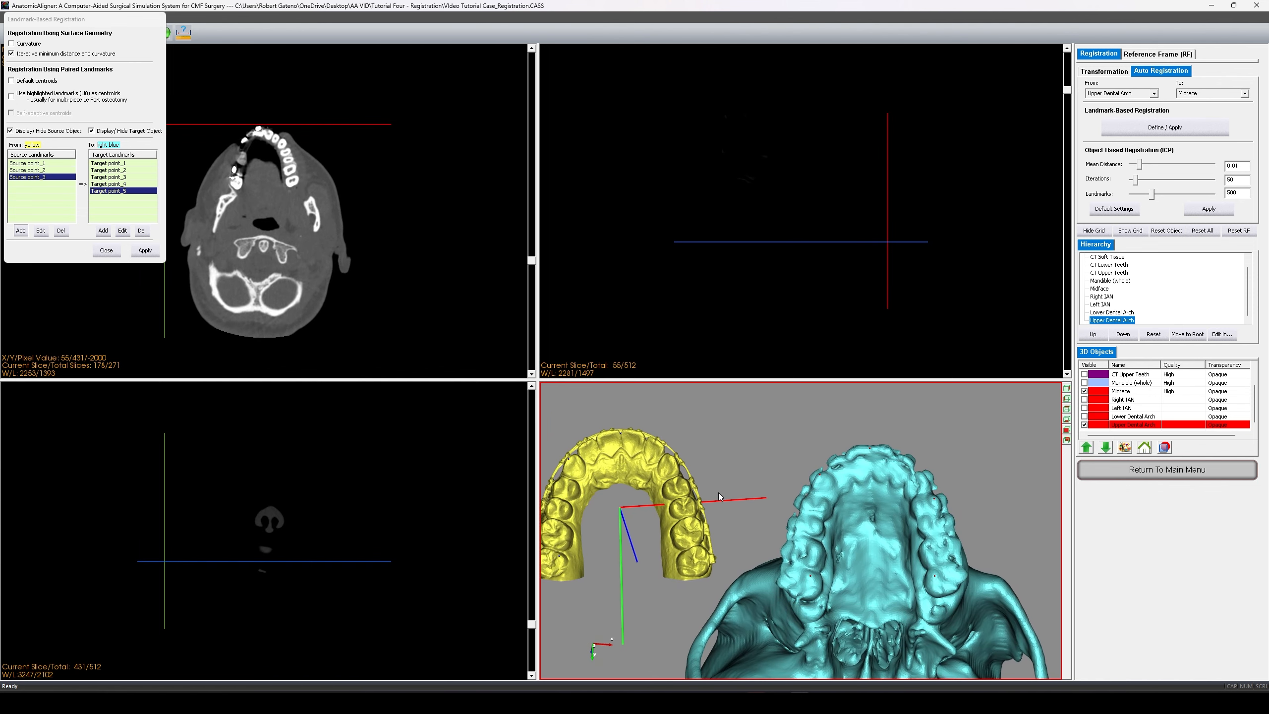
- Examine the target landmarks on the midface teeth to compare their positions with the upper dental arch
{"action": "middle_click_drag", "start_coordinate": [651, 454], "coordinate": [748, 536]}
{"action": "scroll", "coordinate": [712, 518], "scroll_direction": "up", "scroll_amount": 4}
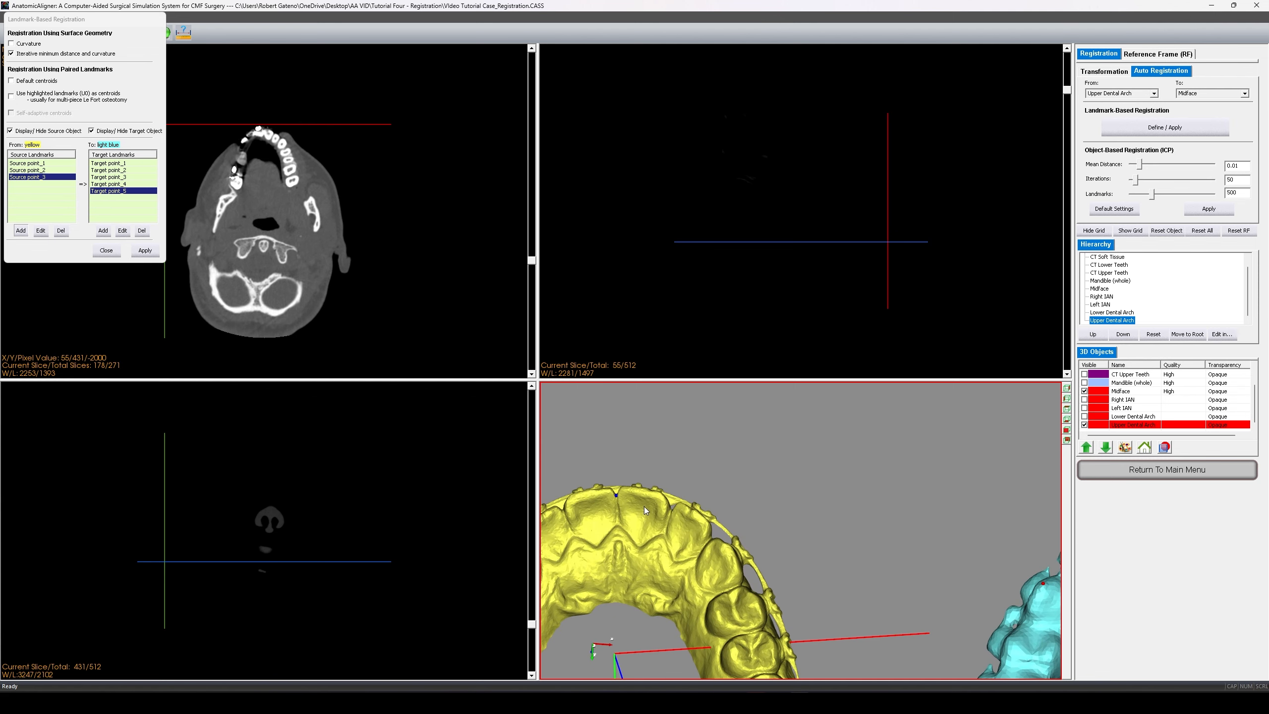
{"action": "middle_click_drag", "start_coordinate": [609, 494], "coordinate": [678, 516]}
{"action": "scroll", "coordinate": [678, 515], "scroll_direction": "up", "scroll_amount": 3}
{"action": "left_click_drag", "start_coordinate": [678, 515], "coordinate": [815, 562]}
{"action": "scroll", "coordinate": [829, 569], "scroll_direction": "down", "scroll_amount": 5}
{"action": "middle_click_drag", "start_coordinate": [898, 573], "coordinate": [723, 539]}
{"action": "scroll", "coordinate": [939, 543], "scroll_direction": "up", "scroll_amount": 4}
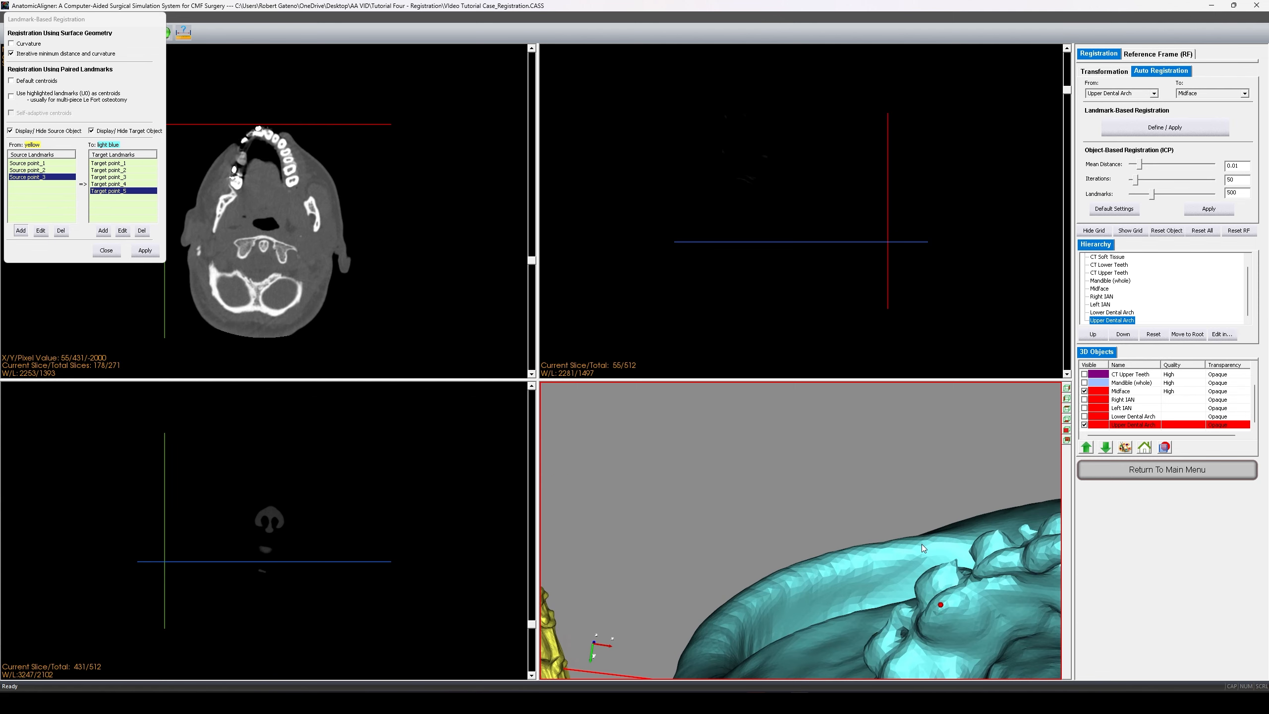
{"action": "scroll", "coordinate": [970, 549], "scroll_direction": "down", "scroll_amount": 2}
{"action": "left_click_drag", "start_coordinate": [971, 549], "coordinate": [920, 543]}
{"action": "scroll", "coordinate": [904, 541], "scroll_direction": "up", "scroll_amount": 5}
{"action": "scroll", "coordinate": [917, 540], "scroll_direction": "down", "scroll_amount": 5}
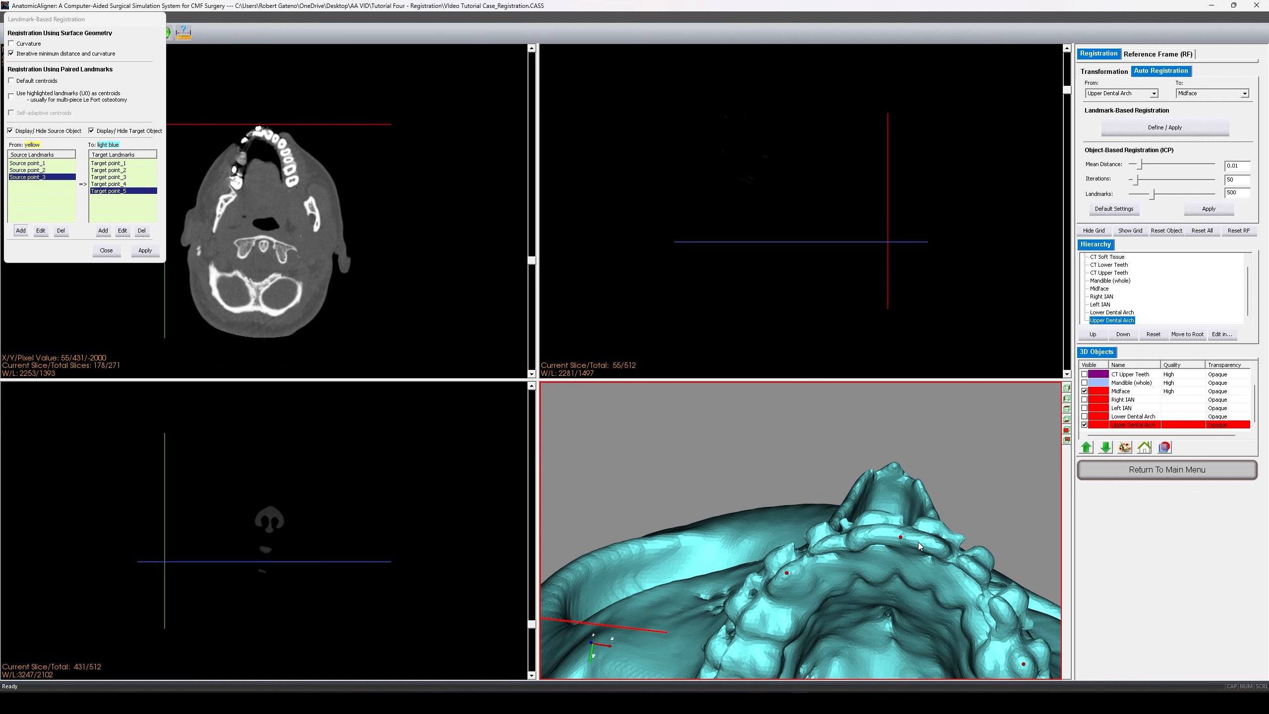
{"action": "scroll", "coordinate": [916, 538], "scroll_direction": "down", "scroll_amount": 2}
{"action": "scroll", "coordinate": [917, 539], "scroll_direction": "down", "scroll_amount": 1}
{"action": "middle_click_drag", "start_coordinate": [797, 555], "coordinate": [864, 526]}
{"action": "scroll", "coordinate": [878, 510], "scroll_direction": "down", "scroll_amount": 1}
{"action": "left_click_drag", "start_coordinate": [826, 532], "coordinate": [755, 539]}
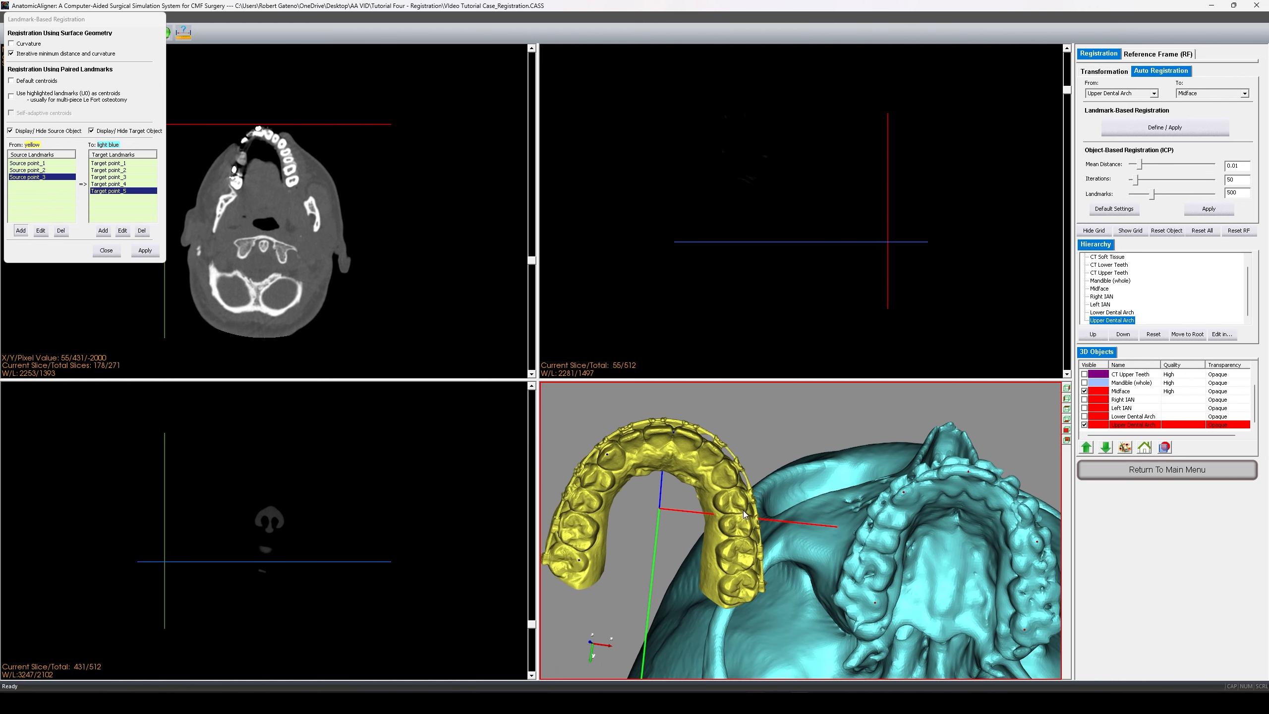
- Add source landmarks on the left first premolar and the rearmost left molar of the upper dental arch
{"action": "scroll", "coordinate": [739, 501], "scroll_direction": "up", "scroll_amount": 5}
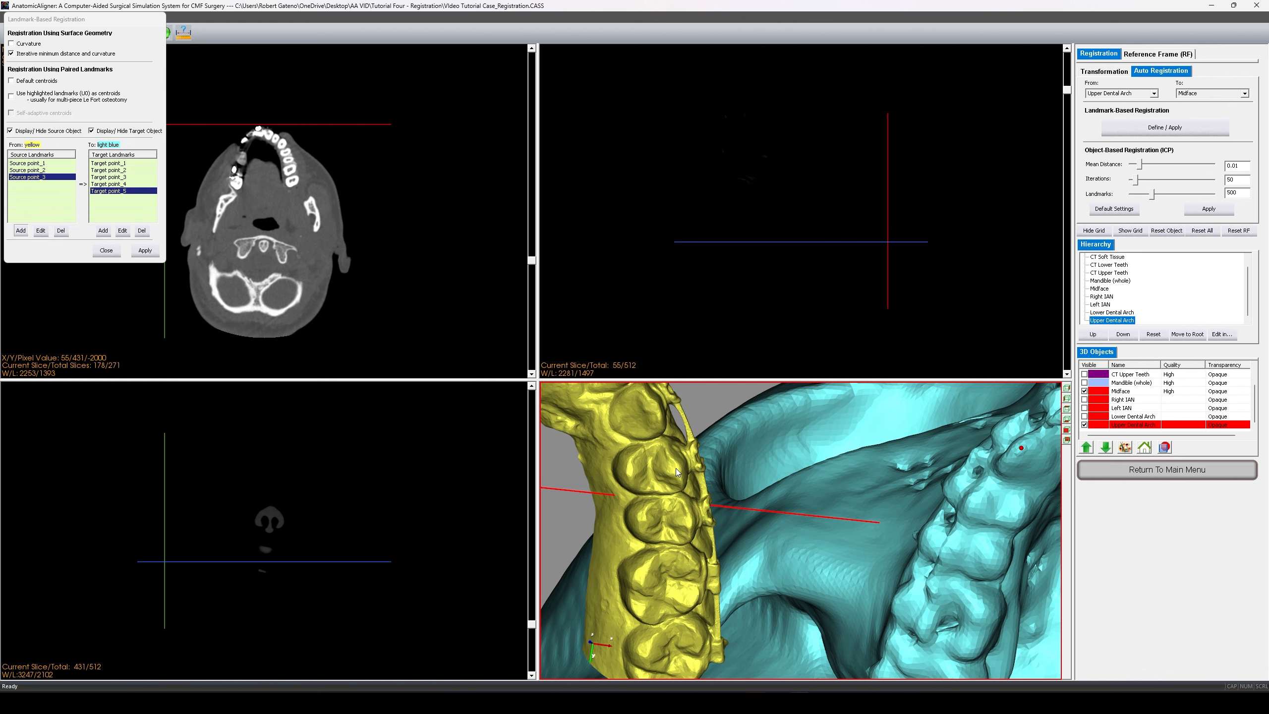
{"action": "left_click", "coordinate": [676, 469]}
{"action": "scroll", "coordinate": [727, 509], "scroll_direction": "down", "scroll_amount": 5}
{"action": "scroll", "coordinate": [678, 475], "scroll_direction": "up", "scroll_amount": 5}
{"action": "left_click_drag", "start_coordinate": [658, 471], "coordinate": [738, 517]}
{"action": "scroll", "coordinate": [692, 547], "scroll_direction": "up", "scroll_amount": 3}
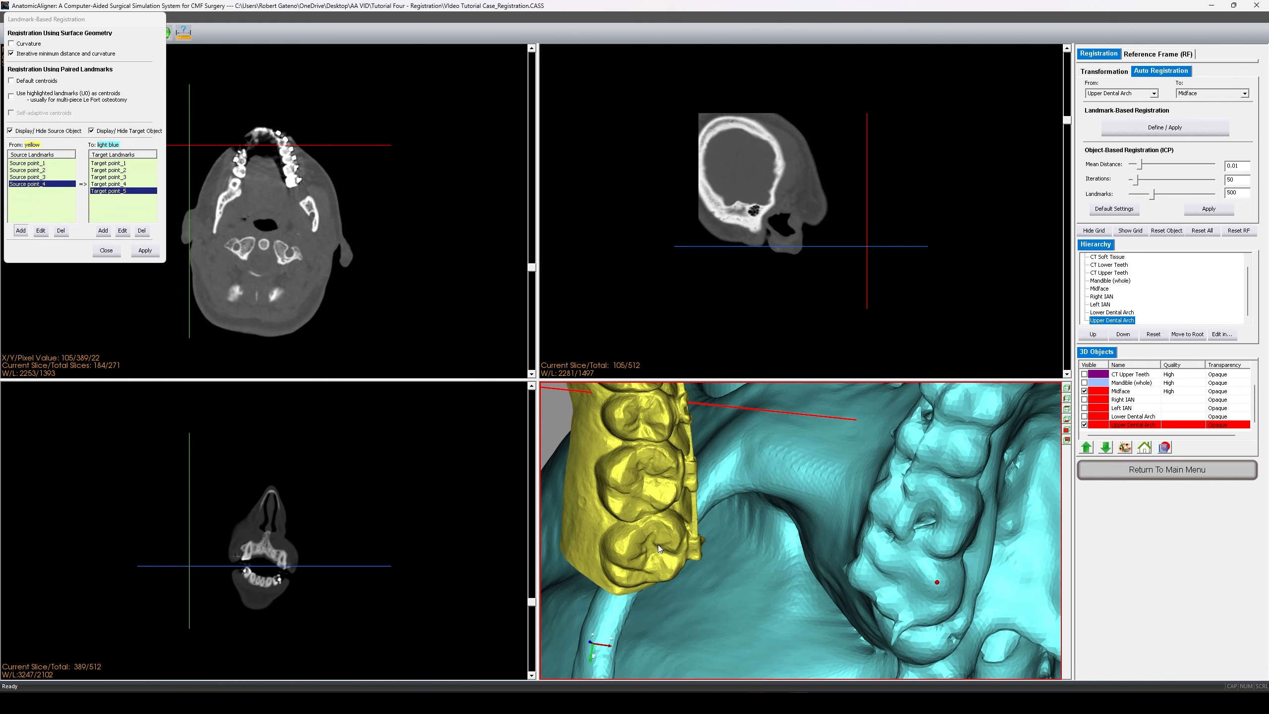
{"action": "left_click", "coordinate": [623, 553]}
{"action": "scroll", "coordinate": [672, 538], "scroll_direction": "down", "scroll_amount": 5}
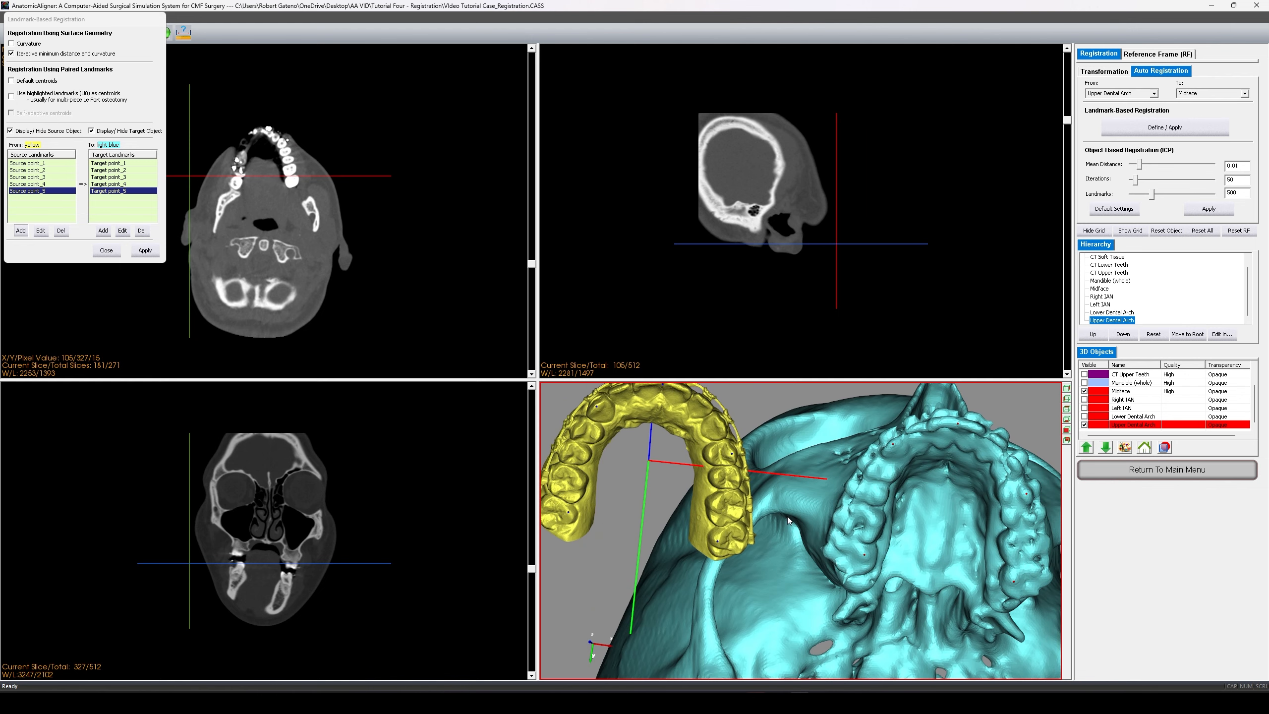
- Quit landmark adding mode and apply the landmark-based registration of the upper dental arch to the midface
{"action": "scroll", "coordinate": [771, 512], "scroll_direction": "down", "scroll_amount": 1}
{"action": "left_click_drag", "start_coordinate": [771, 512], "coordinate": [795, 543]}
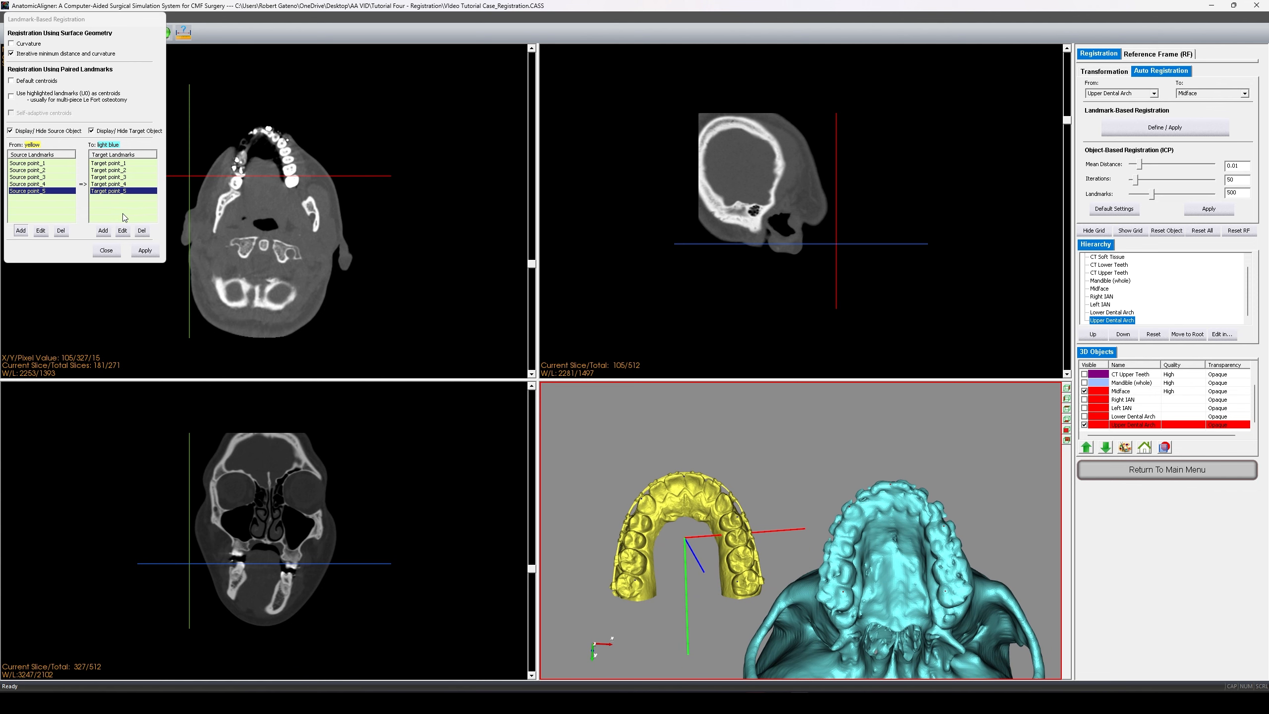
{"action": "left_click", "coordinate": [145, 250]}
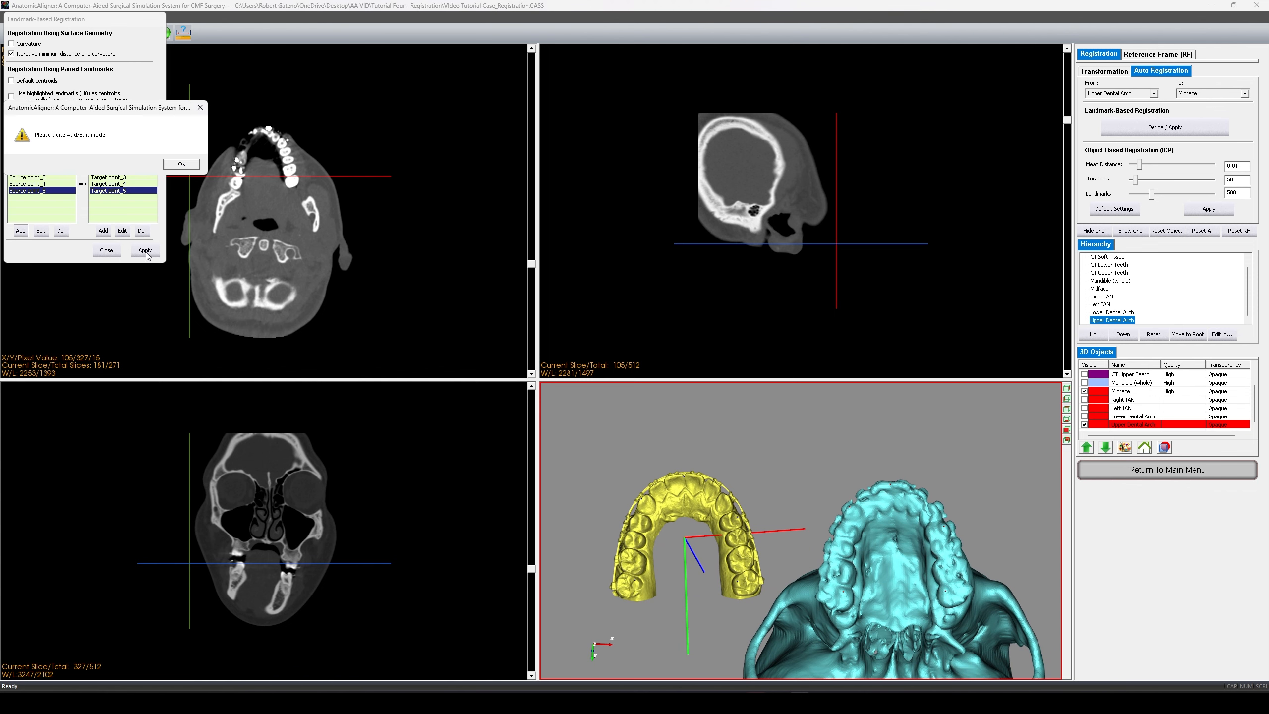
{"action": "left_click", "coordinate": [182, 164]}
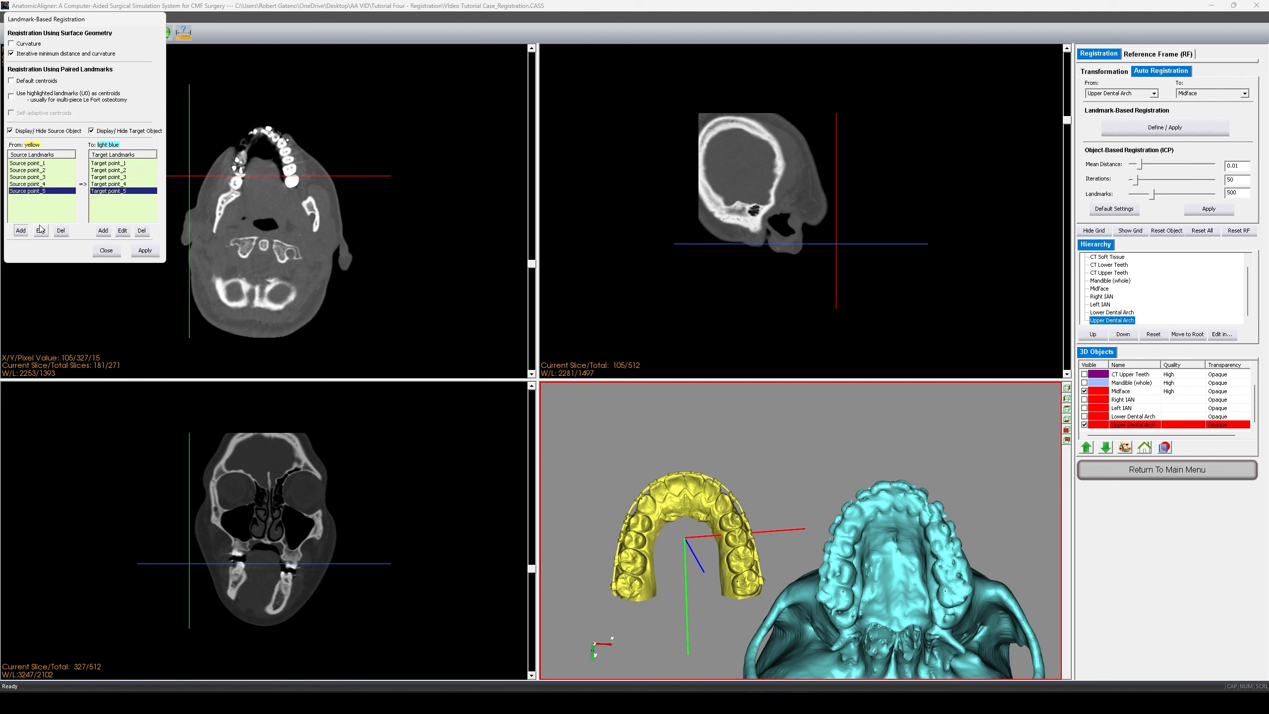
{"action": "left_click", "coordinate": [144, 250]}
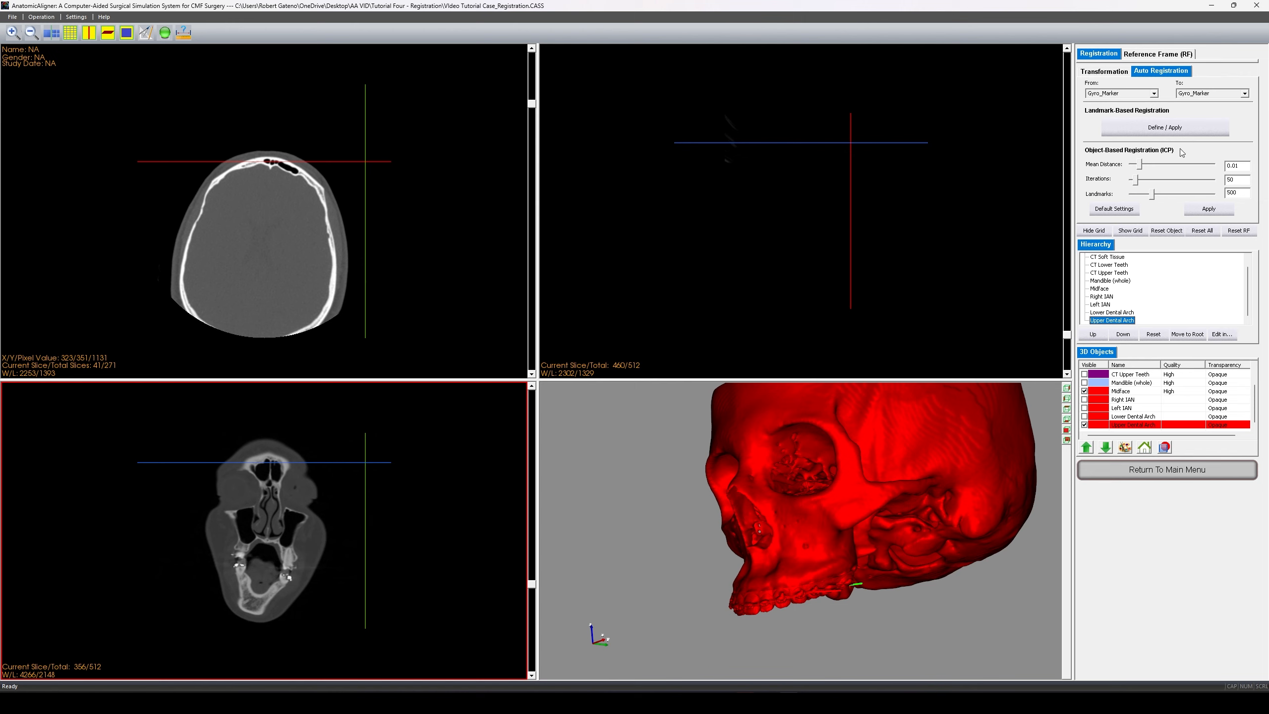
- Display the contour of the selected upper dental arch on the CT slices, with the sagittal and axial slices moved to the teeth
{"action": "left_click", "coordinate": [1107, 71]}
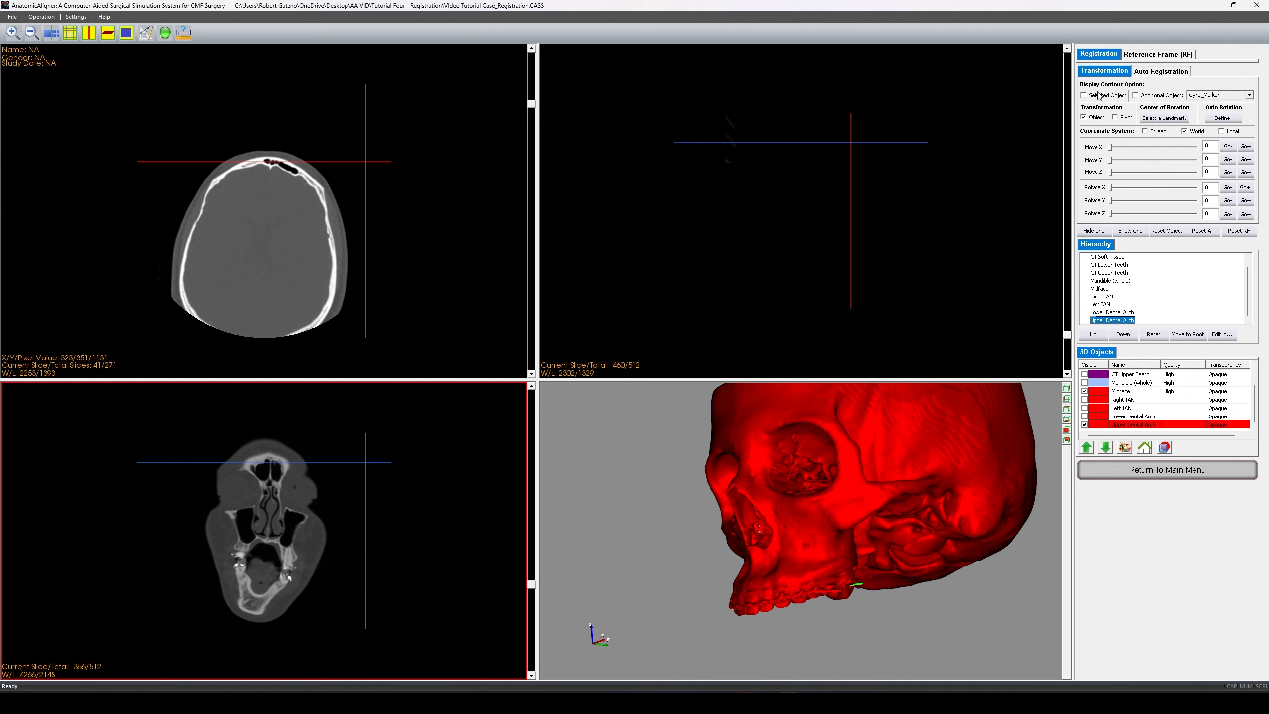
{"action": "left_click", "coordinate": [1085, 96]}
{"action": "left_click_drag", "start_coordinate": [1070, 340], "coordinate": [1067, 230]}
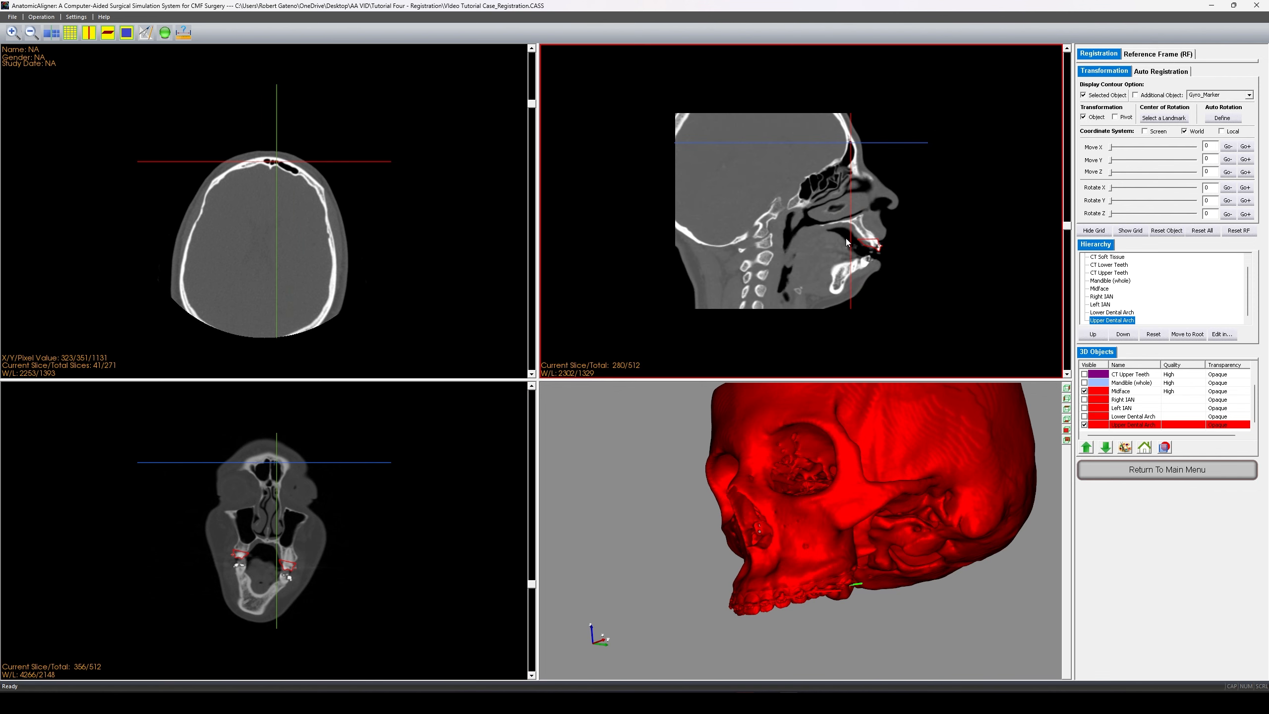
{"action": "left_click", "coordinate": [772, 235]}
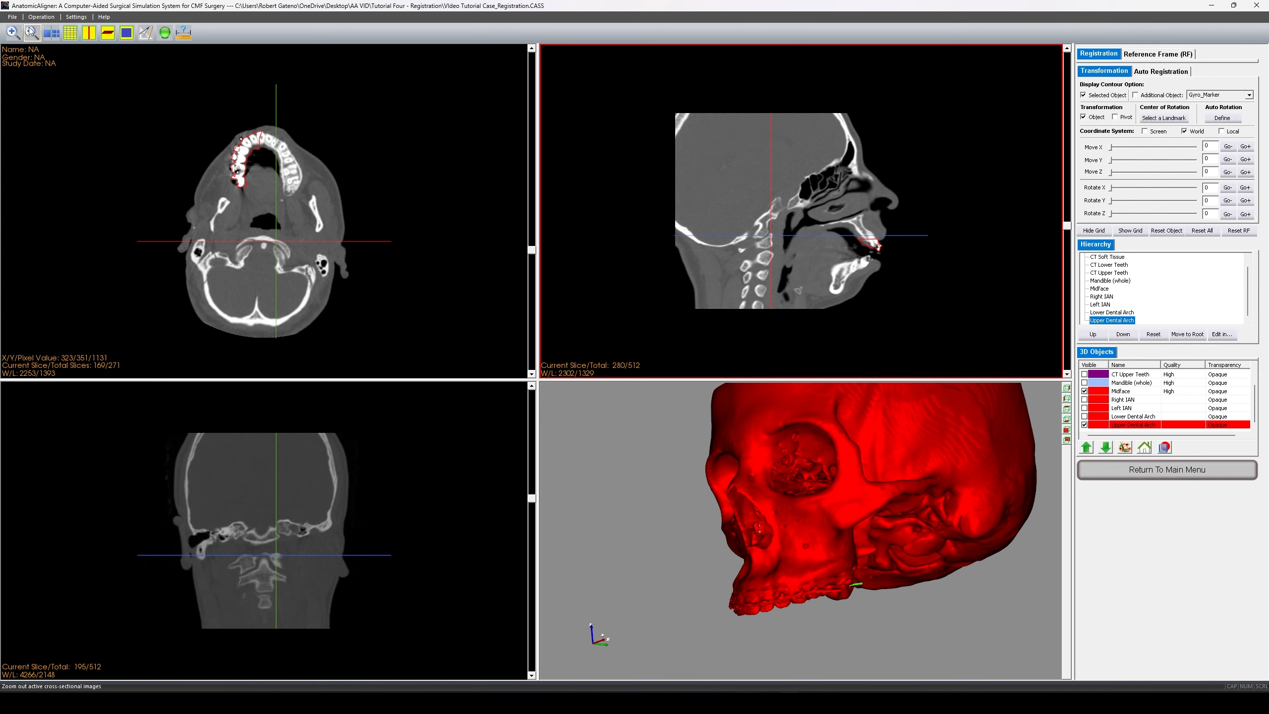
- Examine the upper dental arch contour against the CT teeth through the enlarged sagittal slices on both sides of the midline
{"action": "left_click", "coordinate": [51, 34]}
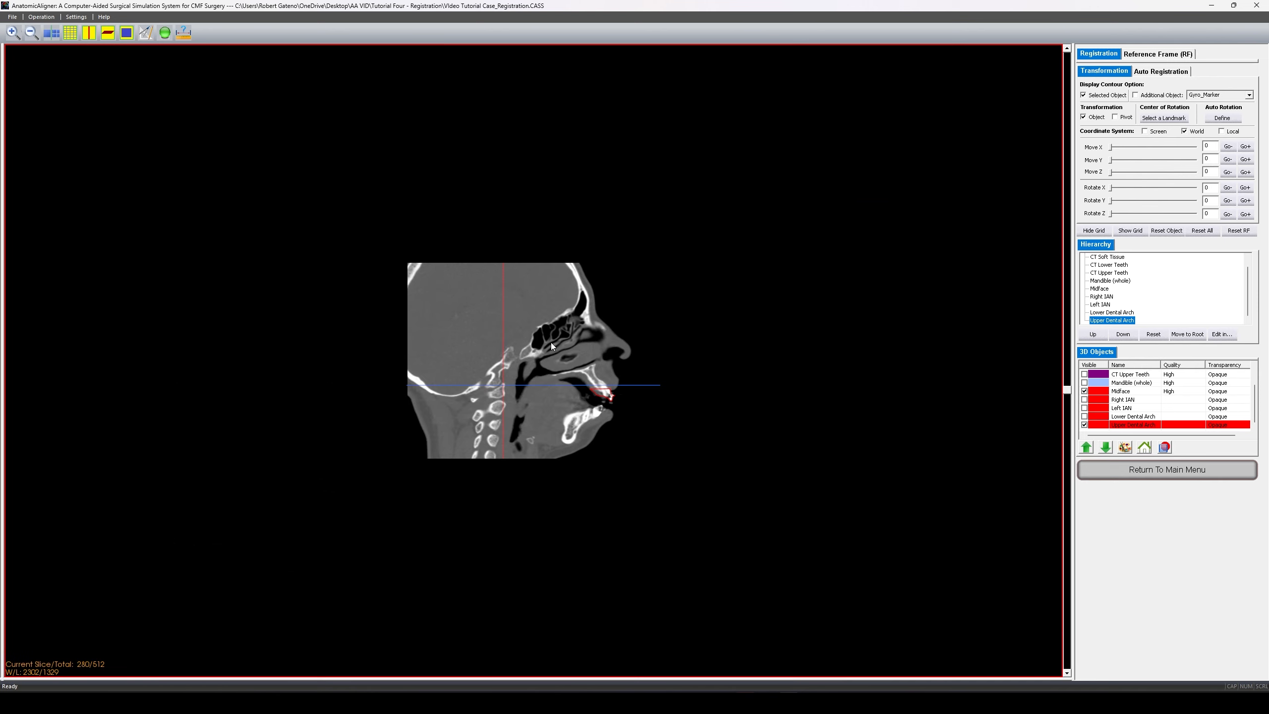
{"action": "right_click_drag", "start_coordinate": [551, 342], "coordinate": [960, 398]}
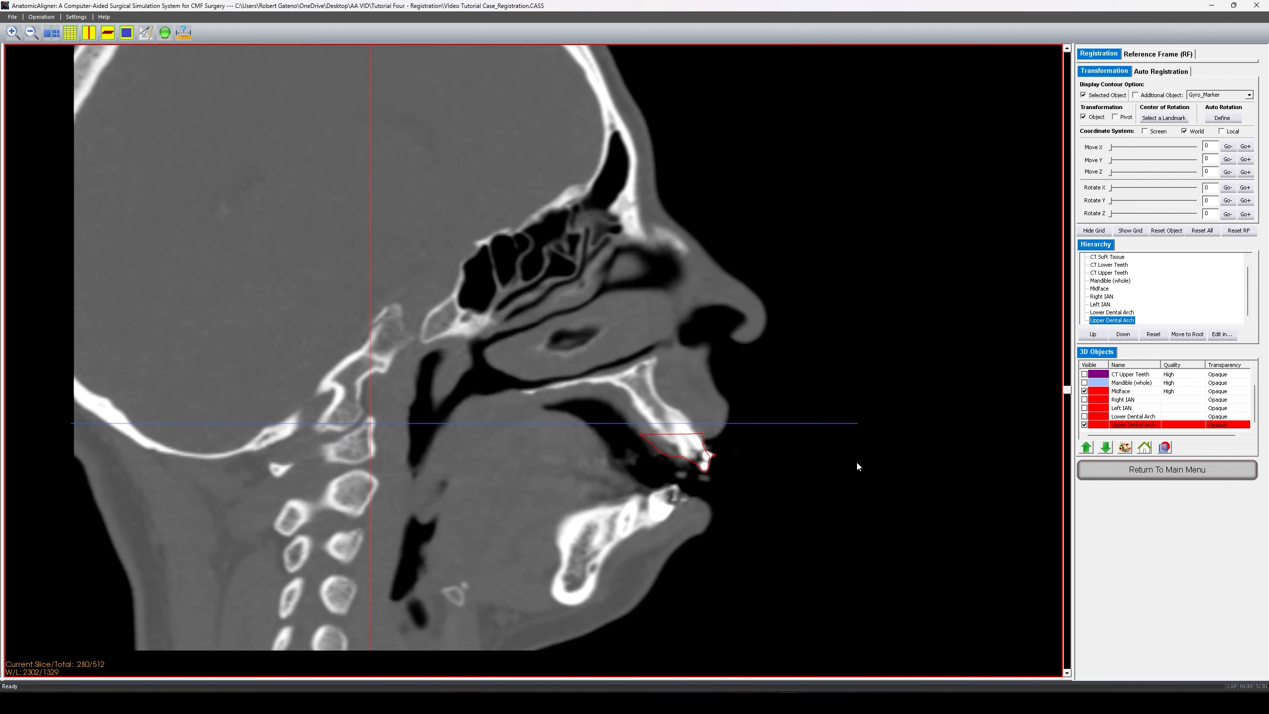
{"action": "scroll", "coordinate": [858, 464], "scroll_direction": "down", "scroll_amount": 12}
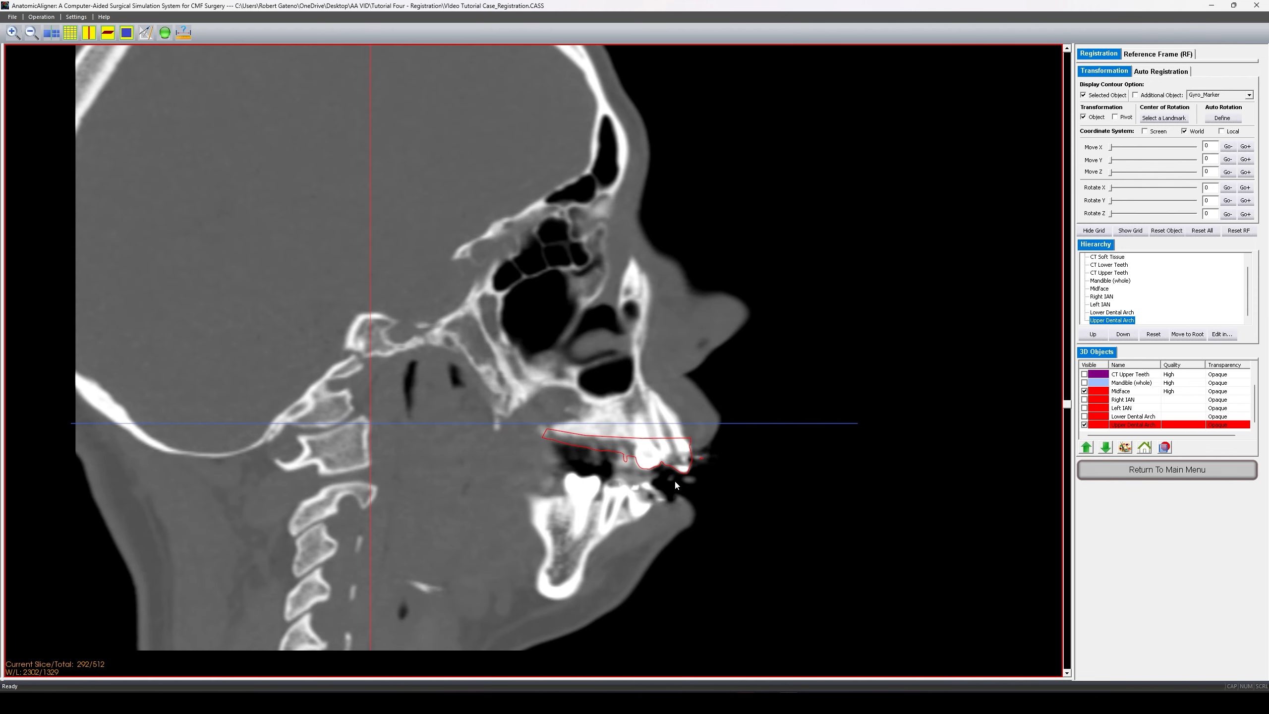
{"action": "scroll", "coordinate": [673, 485], "scroll_direction": "down", "scroll_amount": 3}
{"action": "scroll", "coordinate": [647, 486], "scroll_direction": "down", "scroll_amount": 1}
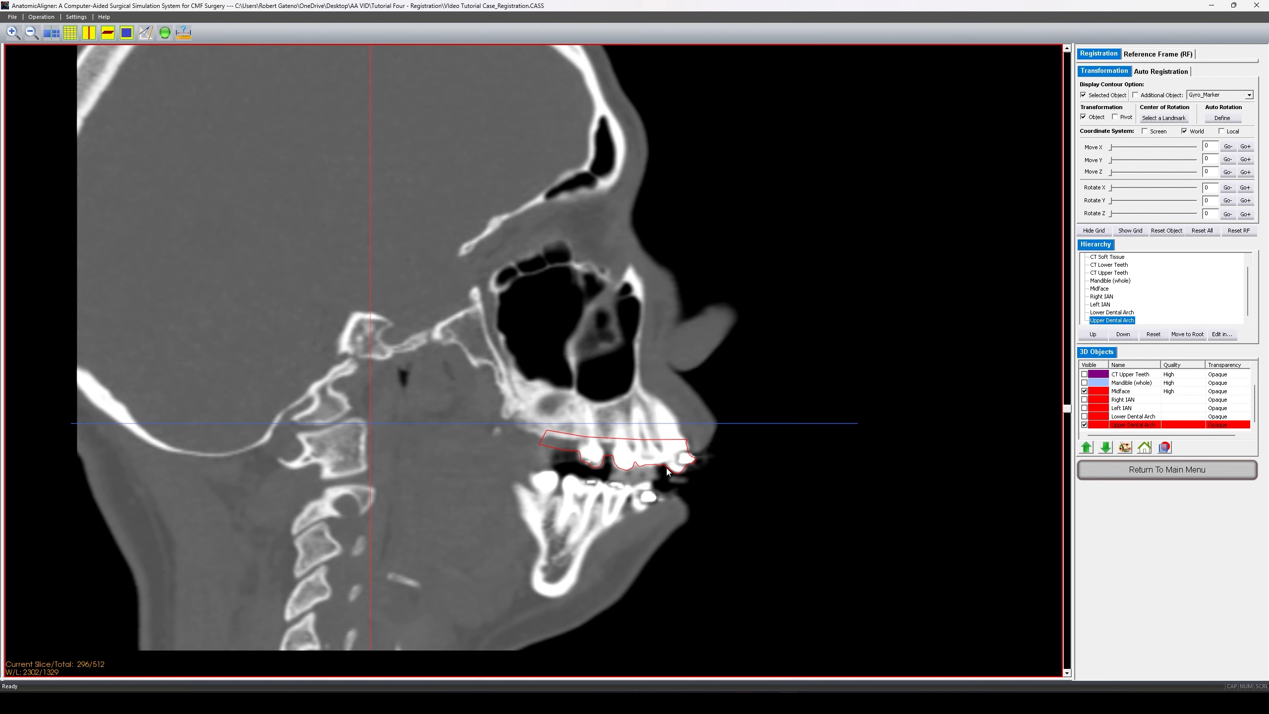
{"action": "scroll", "coordinate": [571, 466], "scroll_direction": "down", "scroll_amount": 4}
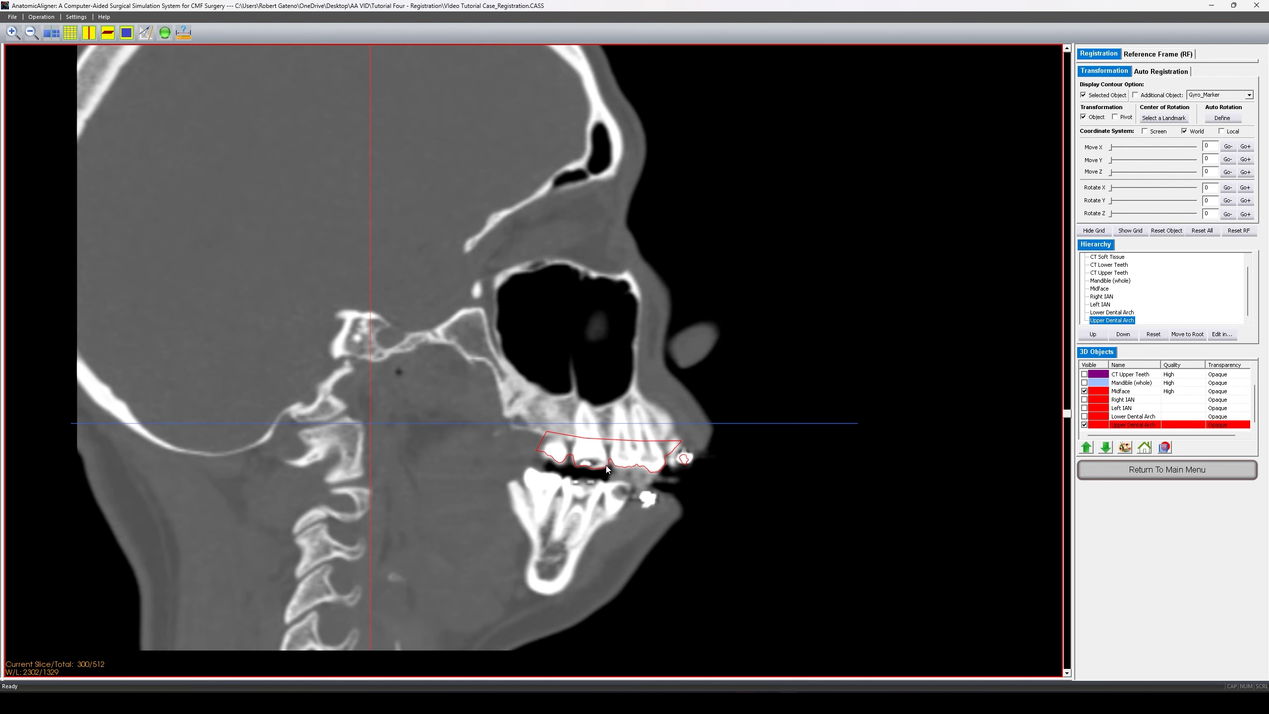
{"action": "scroll", "coordinate": [606, 465], "scroll_direction": "down", "scroll_amount": 20}
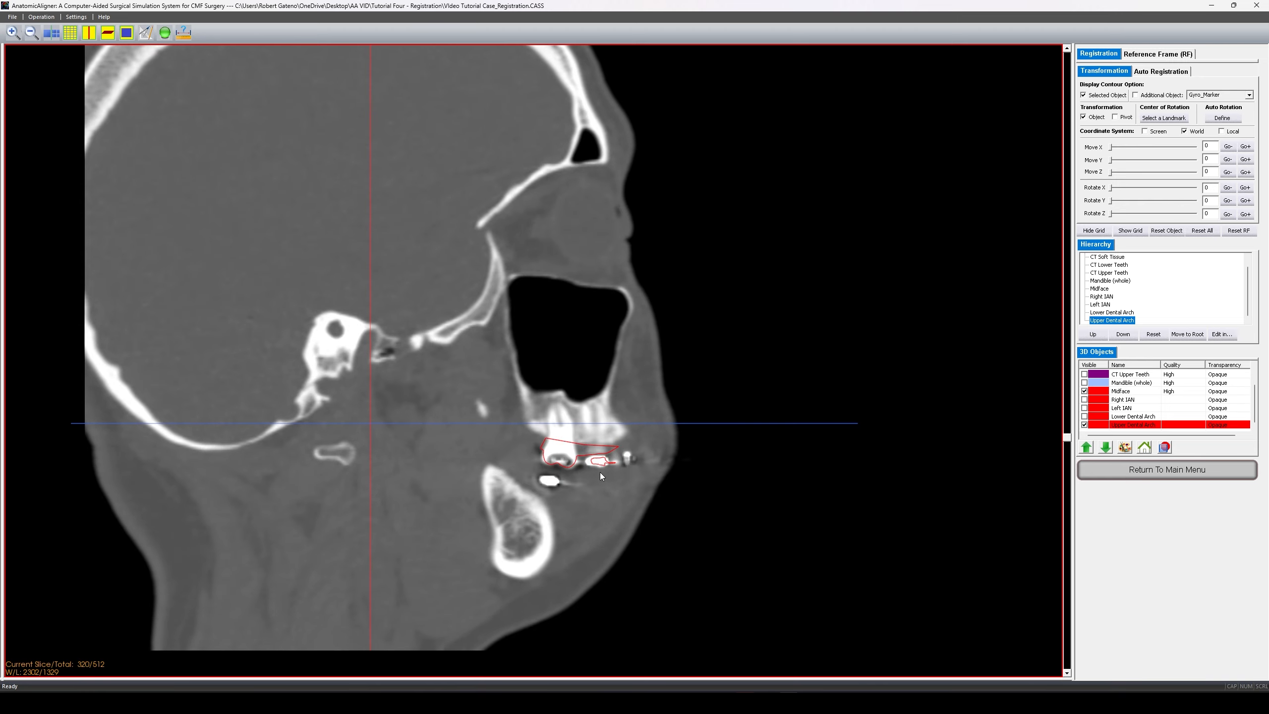
{"action": "scroll", "coordinate": [600, 473], "scroll_direction": "down", "scroll_amount": 8}
{"action": "left_click_drag", "start_coordinate": [1067, 448], "coordinate": [1068, 374]}
{"action": "scroll", "coordinate": [800, 473], "scroll_direction": "up", "scroll_amount": 20}
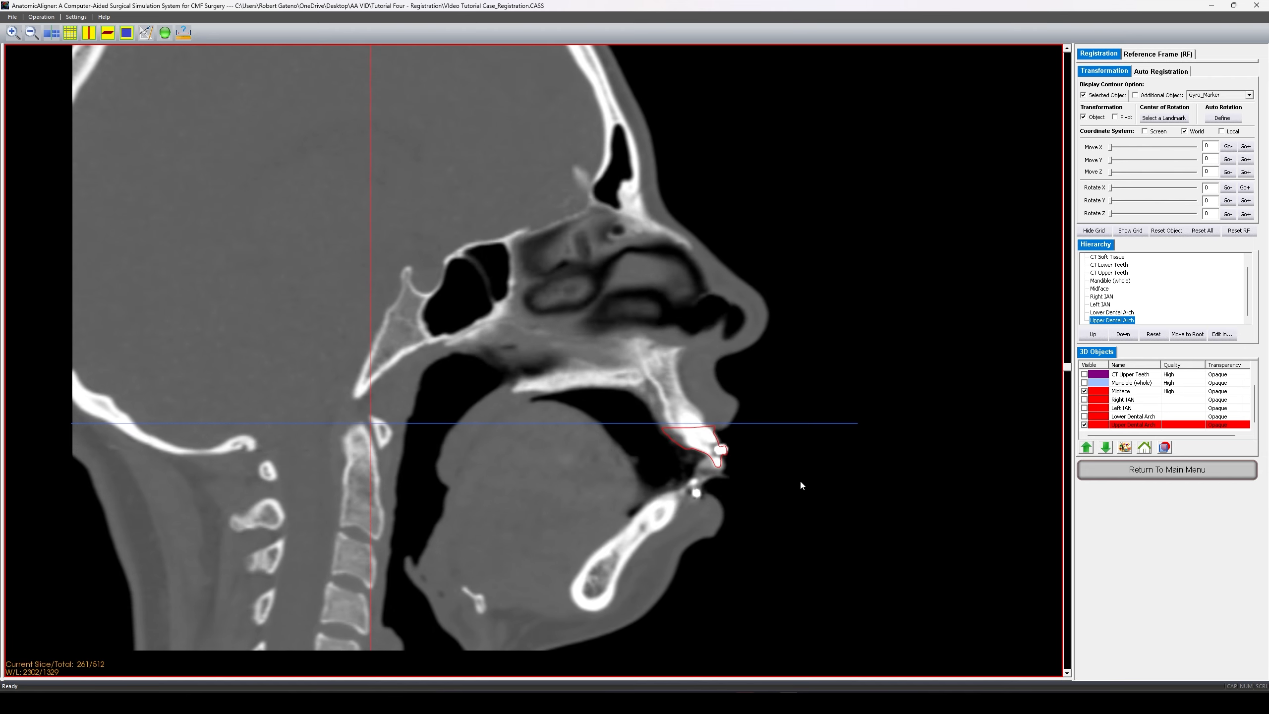
{"action": "scroll", "coordinate": [787, 476], "scroll_direction": "up", "scroll_amount": 20}
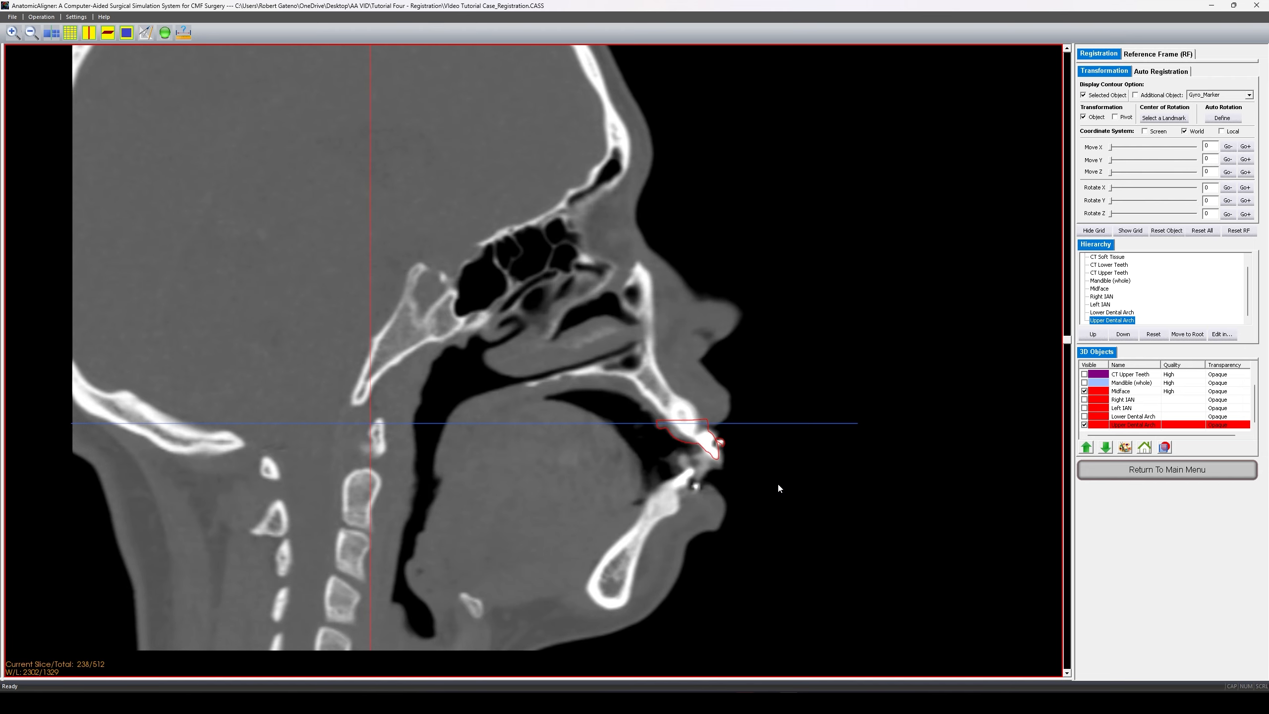
{"action": "scroll", "coordinate": [774, 493], "scroll_direction": "up", "scroll_amount": 20}
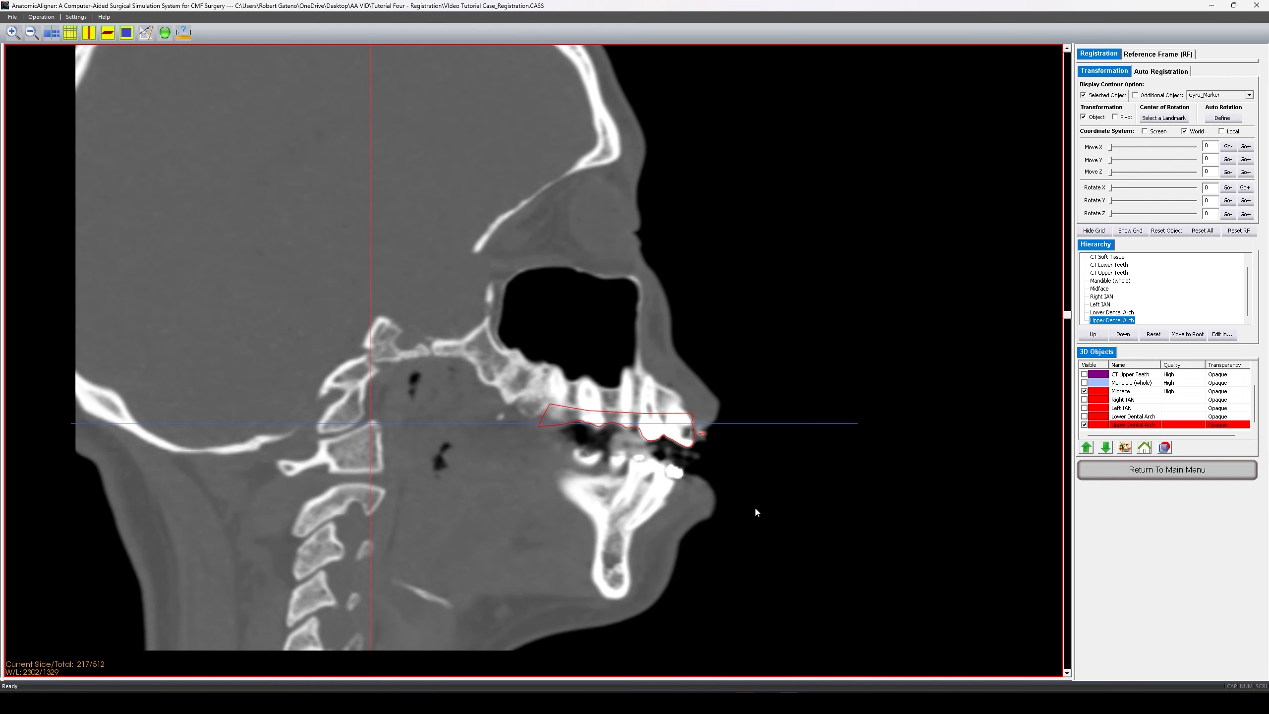
{"action": "scroll", "coordinate": [750, 504], "scroll_direction": "up", "scroll_amount": 15}
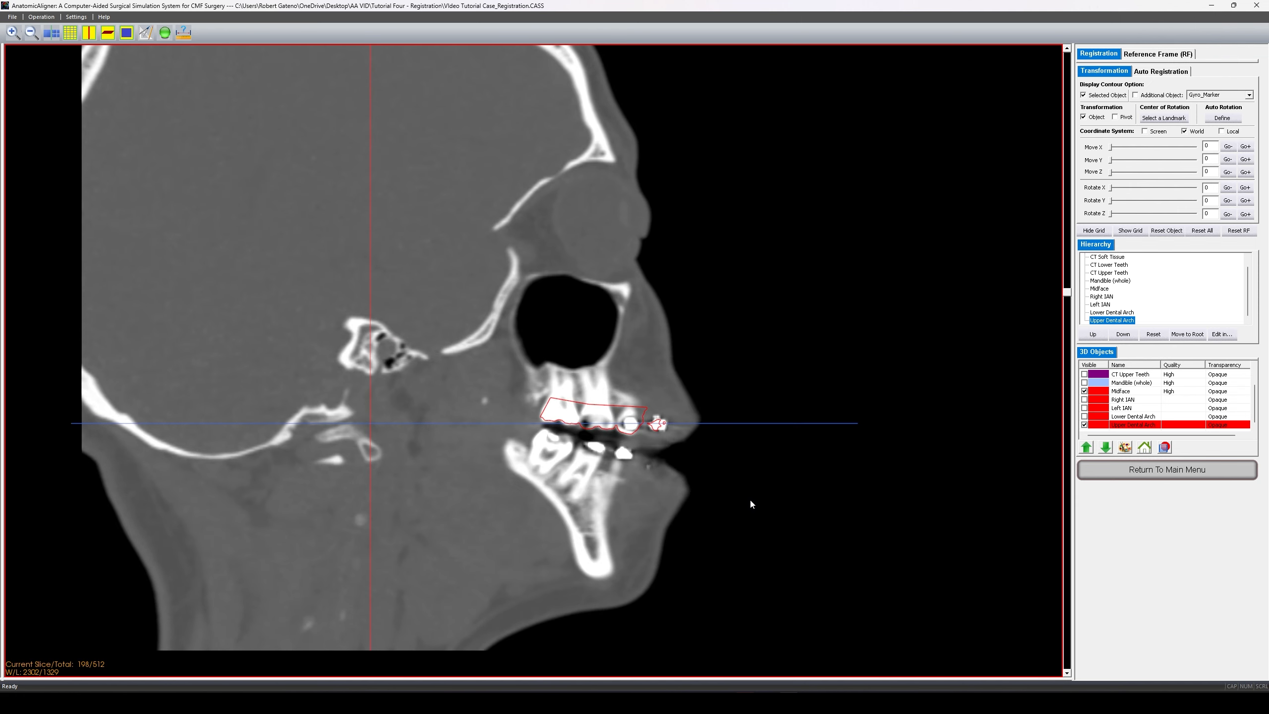
{"action": "scroll", "coordinate": [748, 500], "scroll_direction": "up", "scroll_amount": 4}
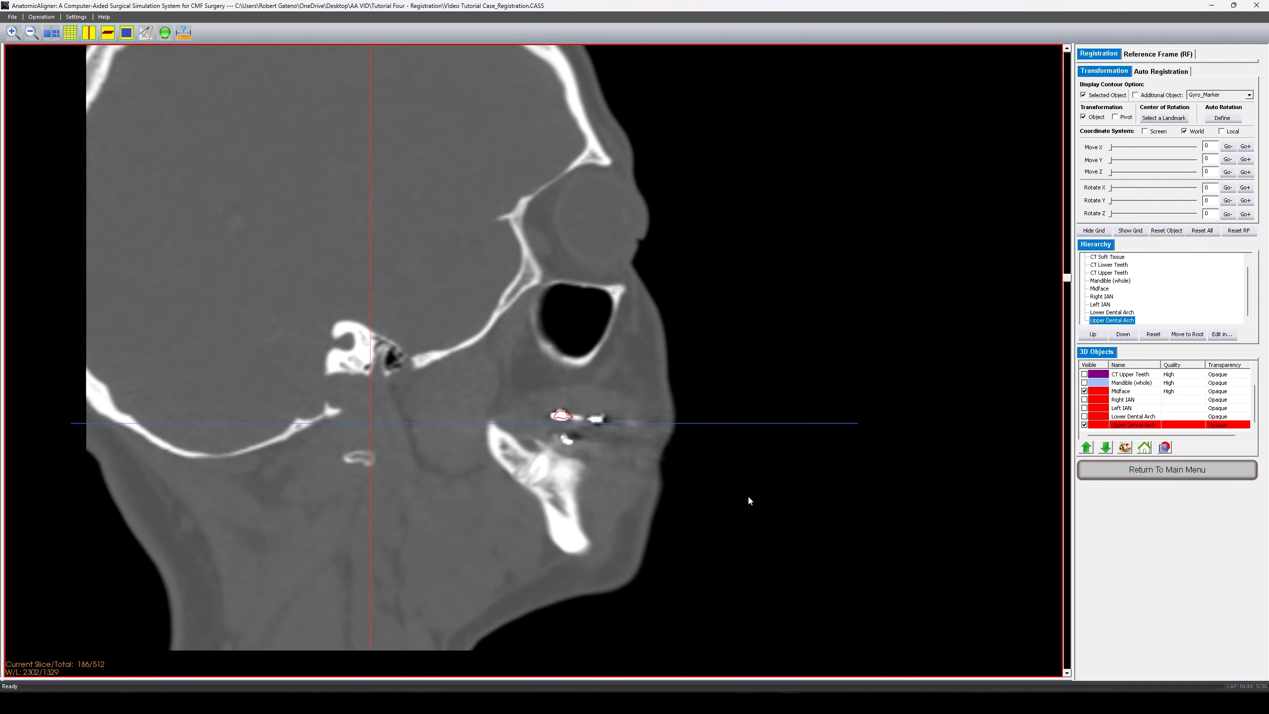
{"action": "left_click", "coordinate": [51, 32]}
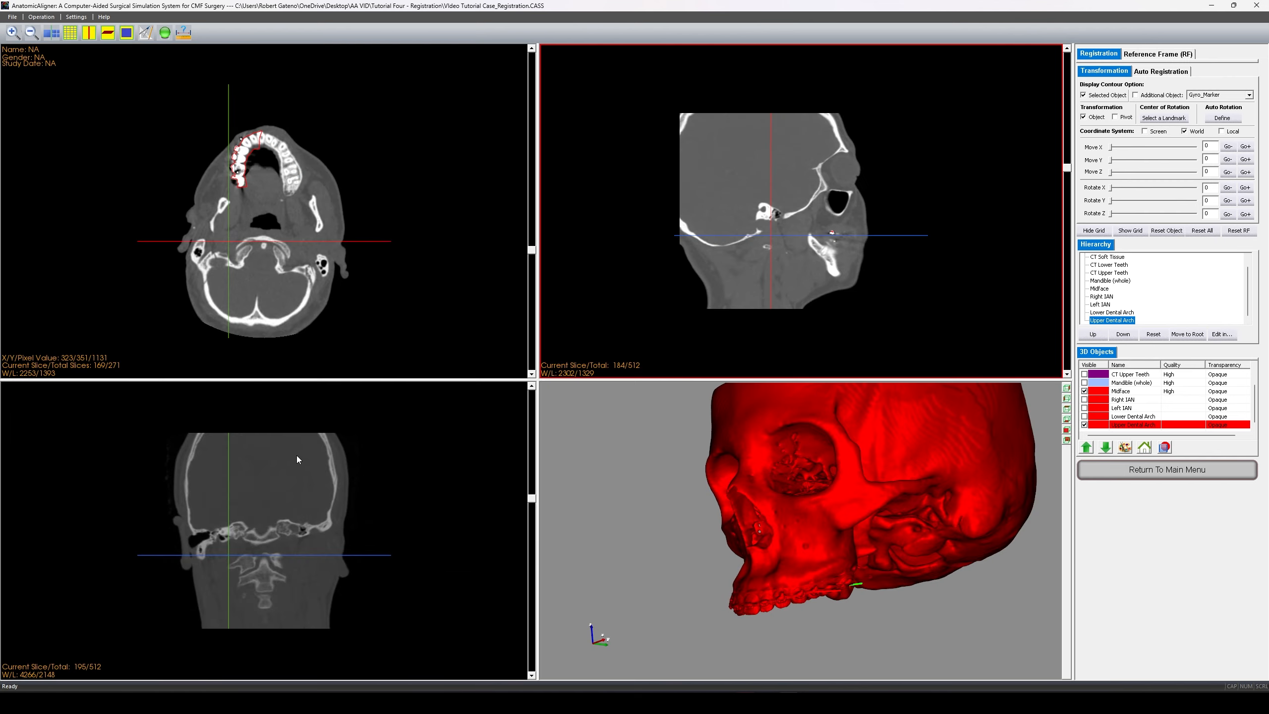
- Examine the upper dental arch contour against the CT teeth through the enlarged coronal slices, from the molars to the incisors
{"action": "left_click", "coordinate": [52, 32]}
{"action": "right_click_drag", "start_coordinate": [518, 341], "coordinate": [789, 235]}
{"action": "left_click_drag", "start_coordinate": [1065, 292], "coordinate": [1085, 414]}
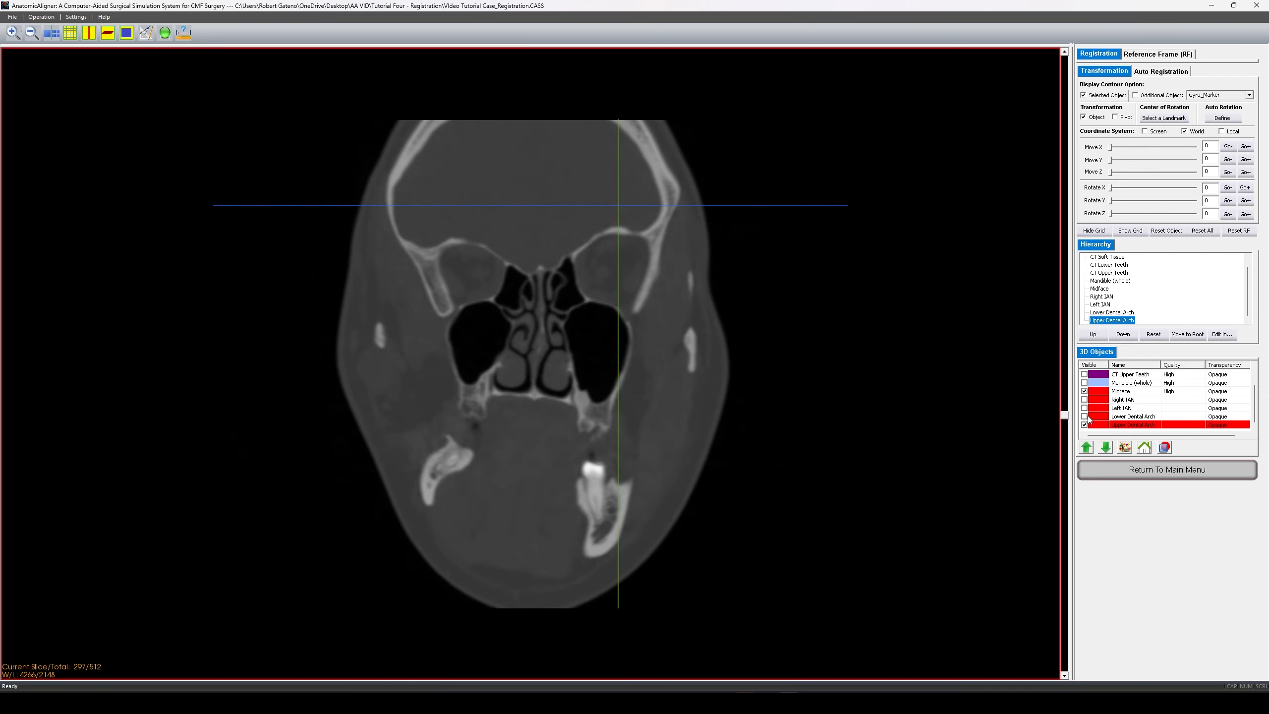
{"action": "scroll", "coordinate": [614, 443], "scroll_direction": "down", "scroll_amount": 7}
{"action": "scroll", "coordinate": [614, 451], "scroll_direction": "down", "scroll_amount": 5}
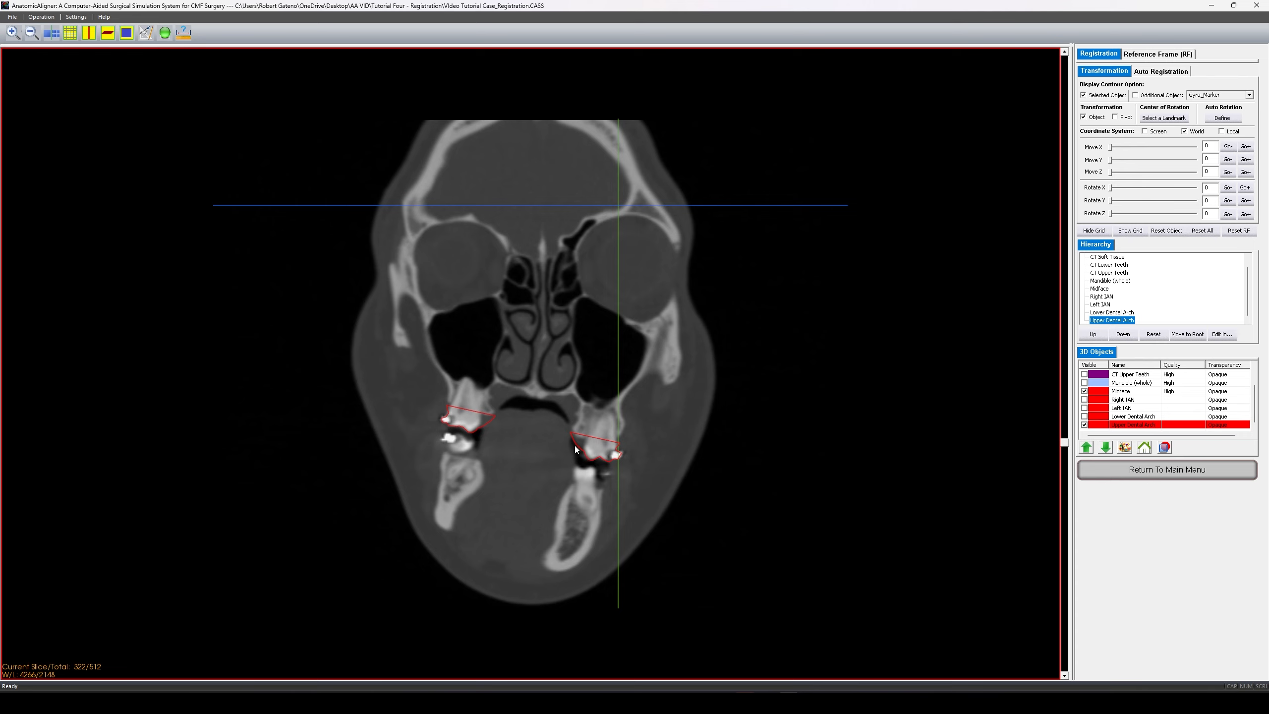
{"action": "scroll", "coordinate": [478, 418], "scroll_direction": "down", "scroll_amount": 12}
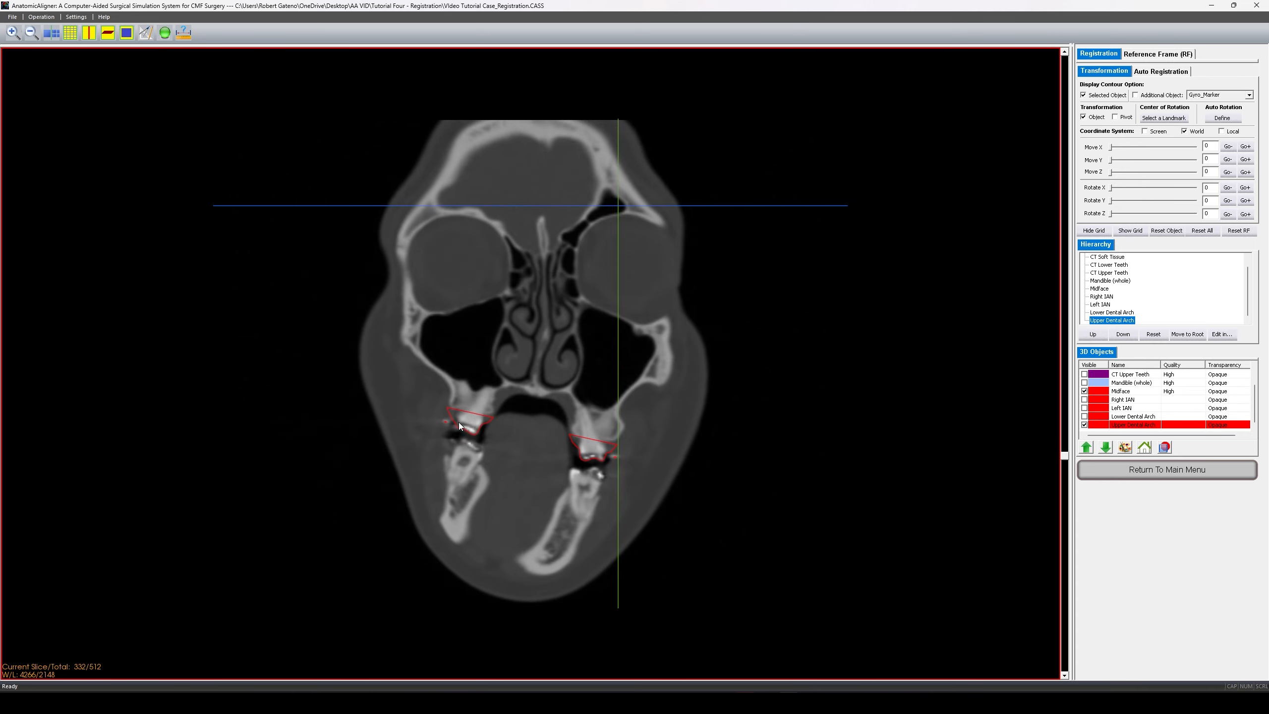
{"action": "scroll", "coordinate": [467, 424], "scroll_direction": "down", "scroll_amount": 10}
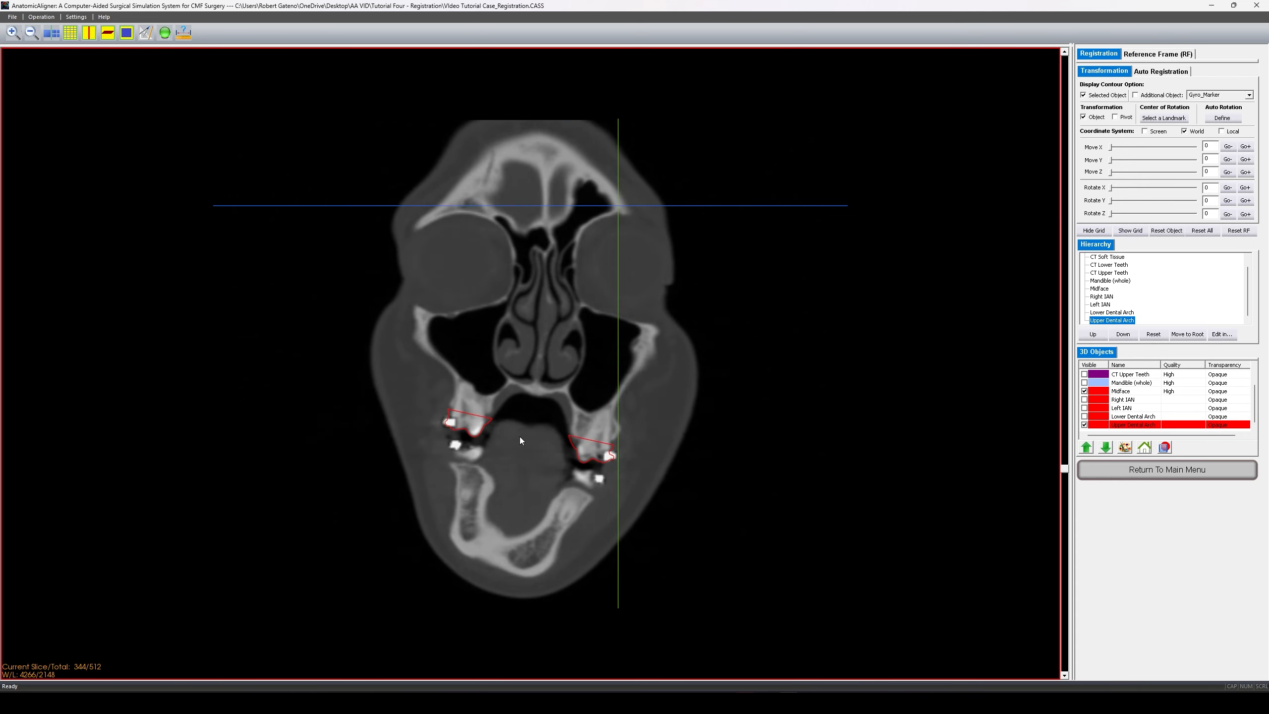
{"action": "scroll", "coordinate": [520, 439], "scroll_direction": "down", "scroll_amount": 13}
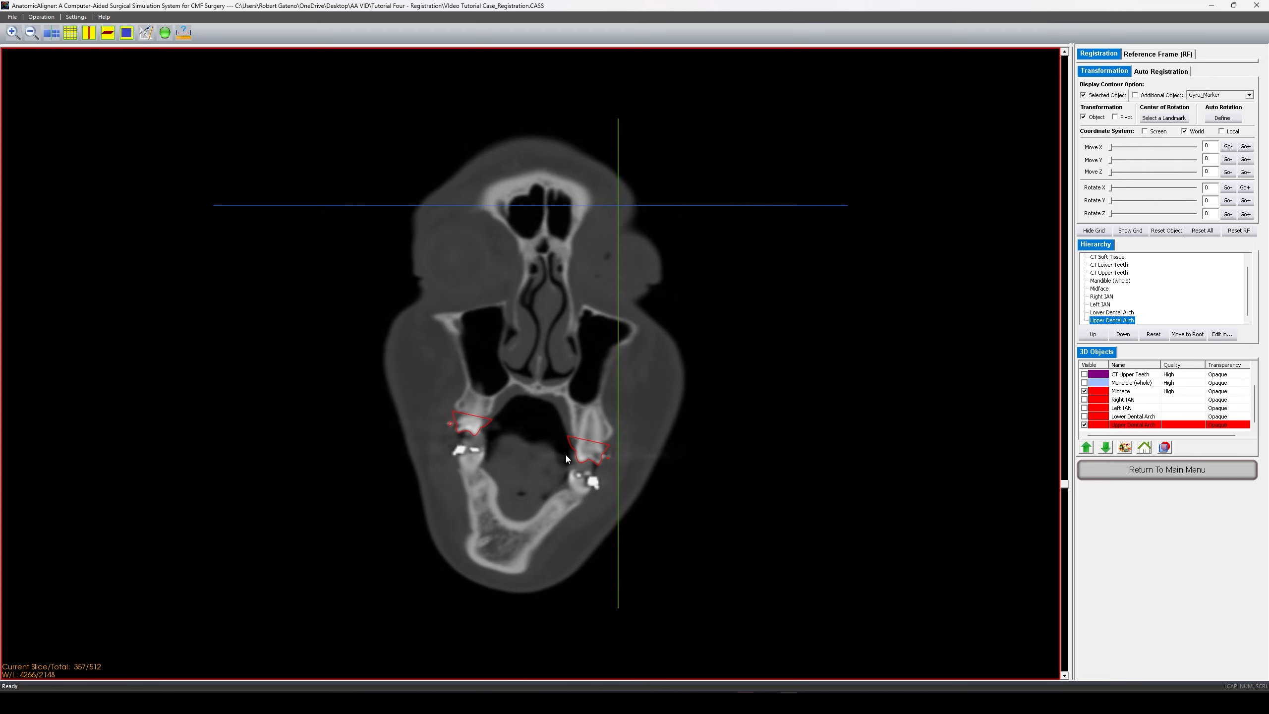
{"action": "scroll", "coordinate": [565, 455], "scroll_direction": "down", "scroll_amount": 18}
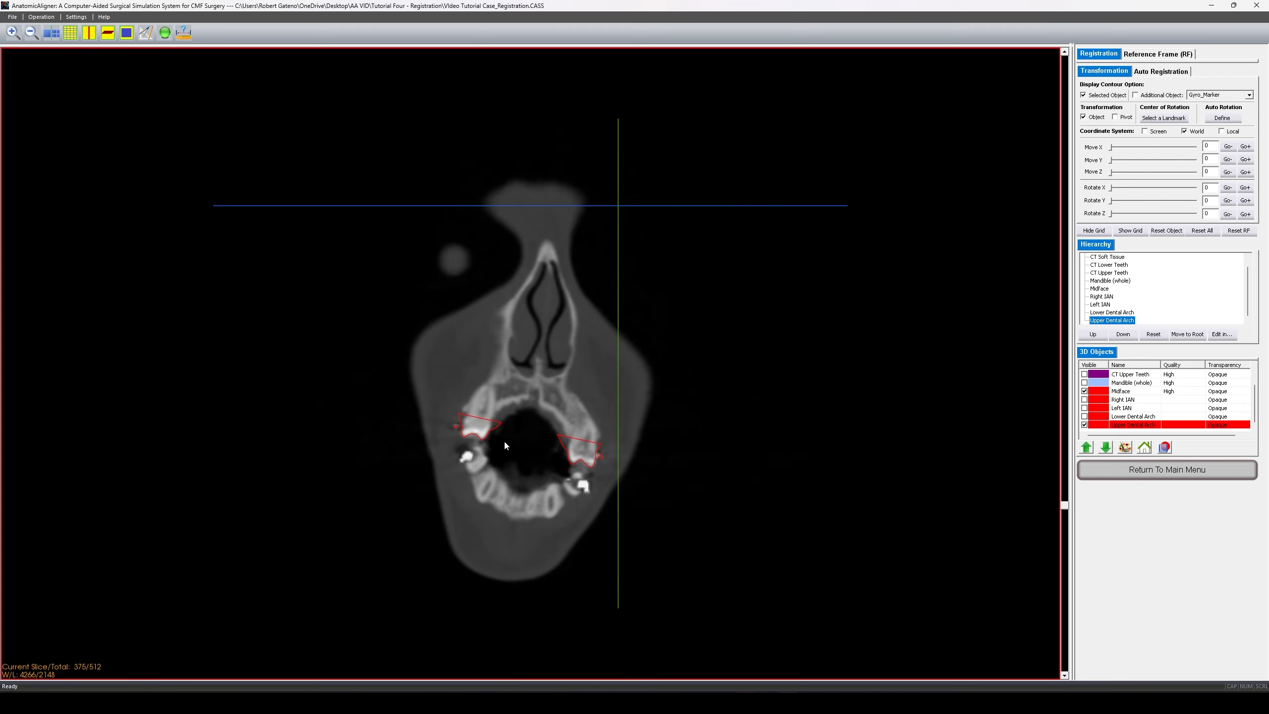
{"action": "scroll", "coordinate": [502, 437], "scroll_direction": "down", "scroll_amount": 16}
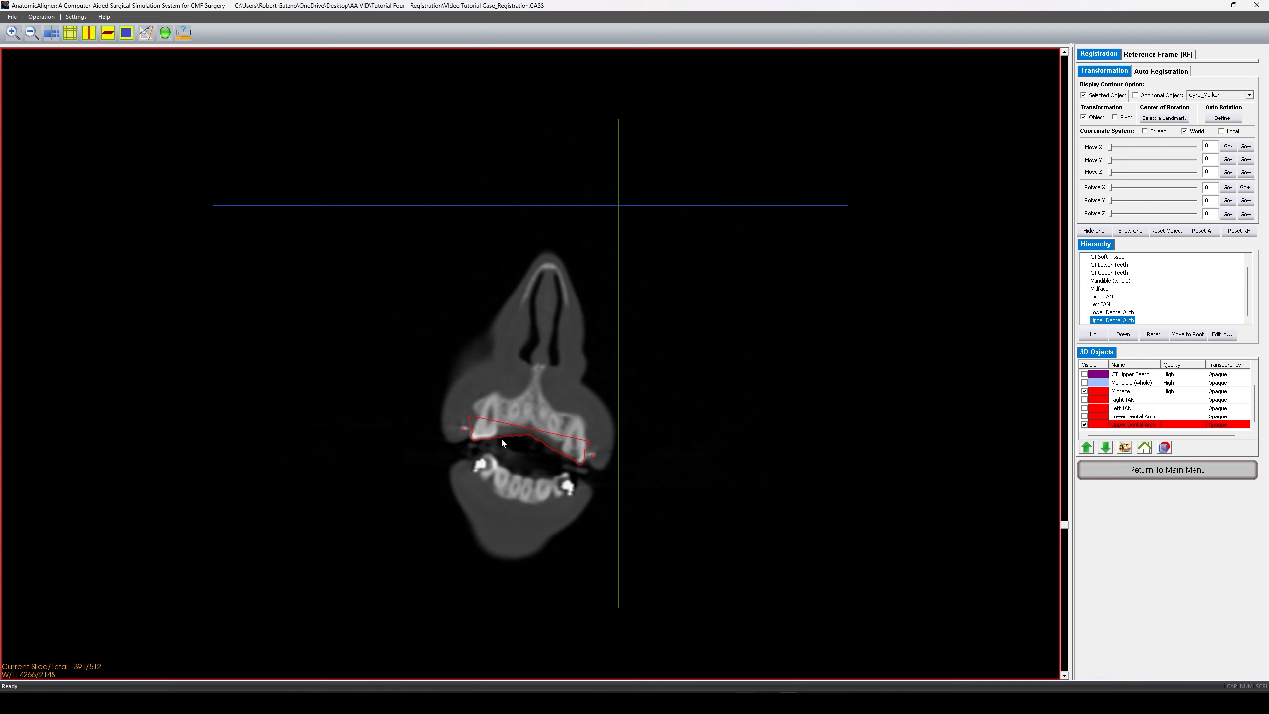
{"action": "scroll", "coordinate": [502, 442], "scroll_direction": "down", "scroll_amount": 19}
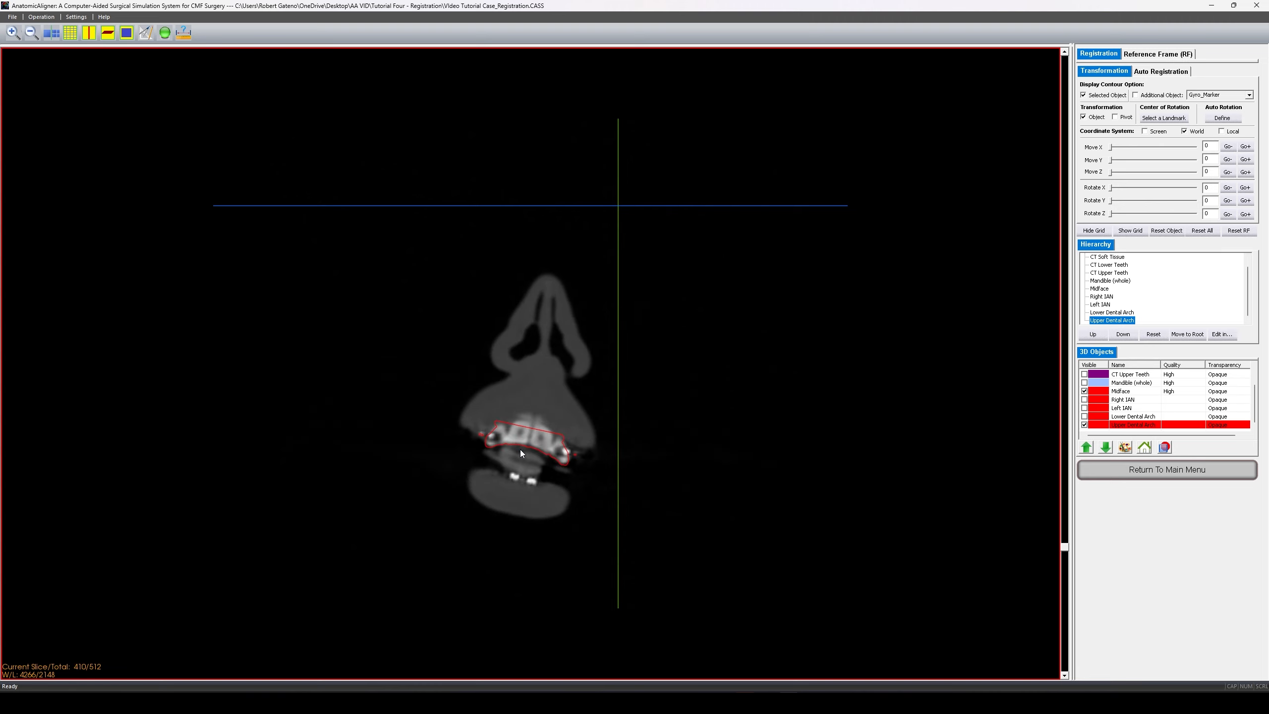
{"action": "scroll", "coordinate": [525, 451], "scroll_direction": "down", "scroll_amount": 4}
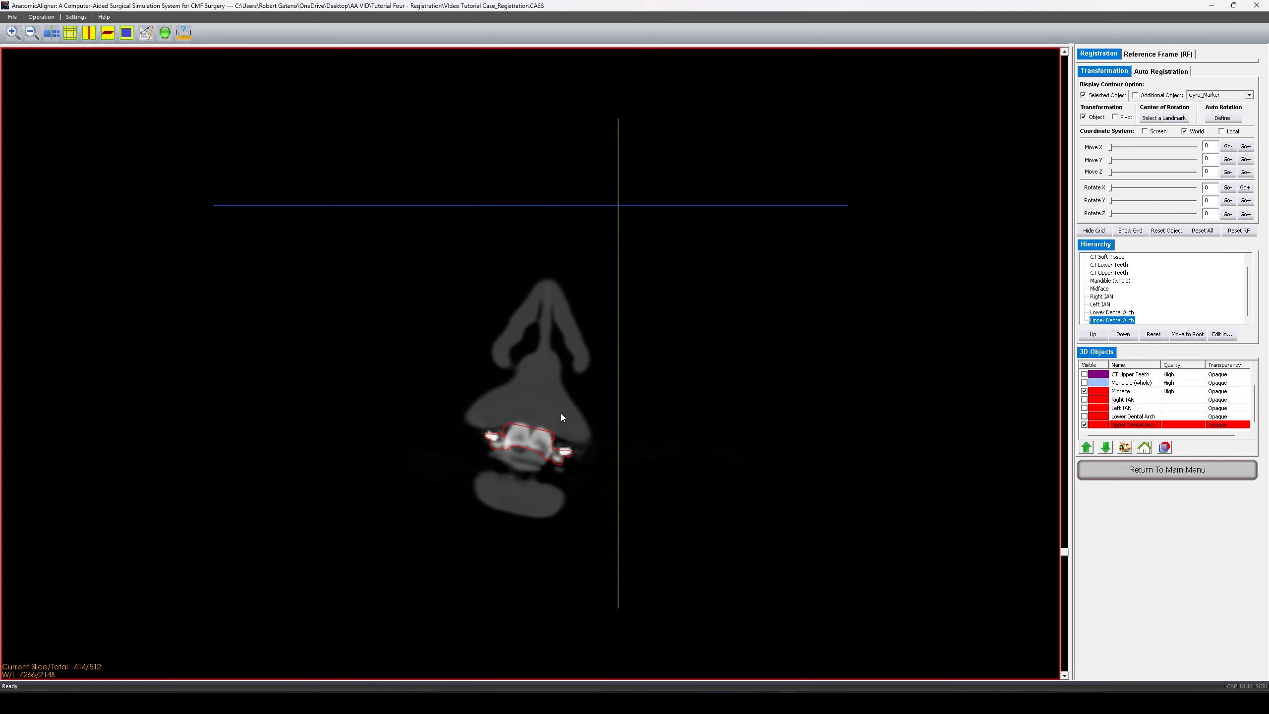
{"action": "left_click", "coordinate": [52, 33]}
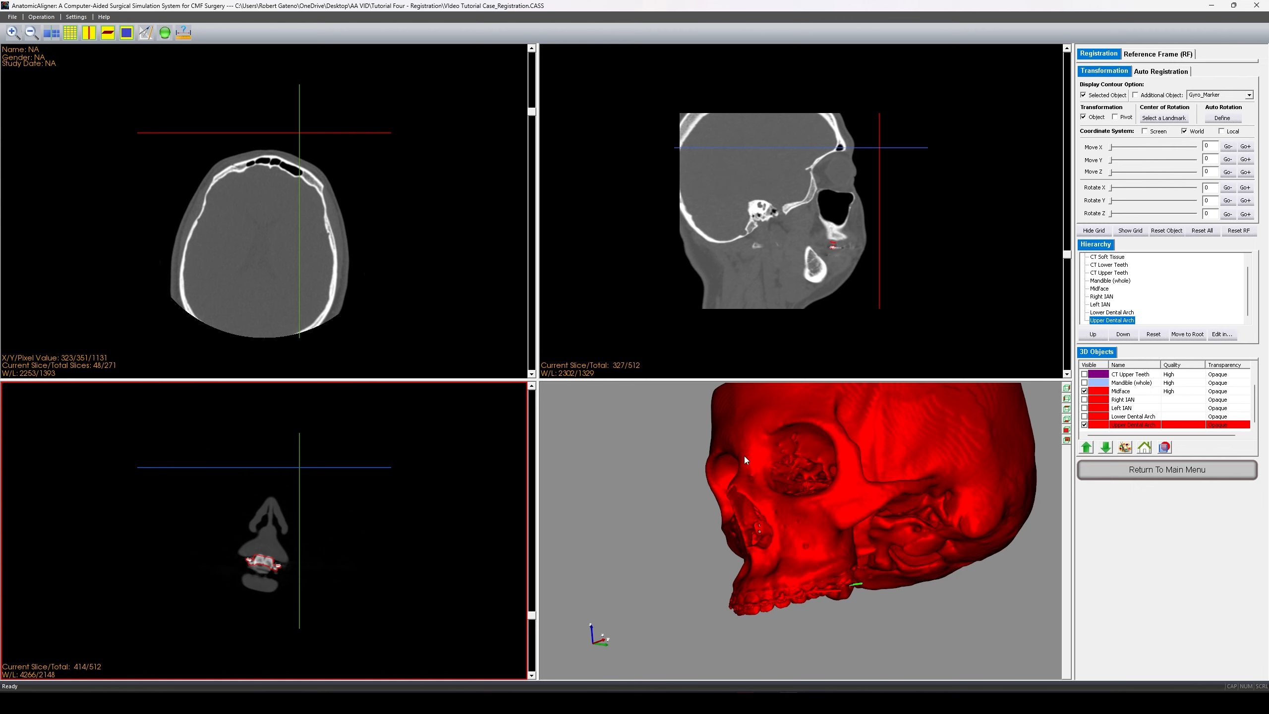
{"action": "left_click_drag", "start_coordinate": [802, 462], "coordinate": [776, 504]}
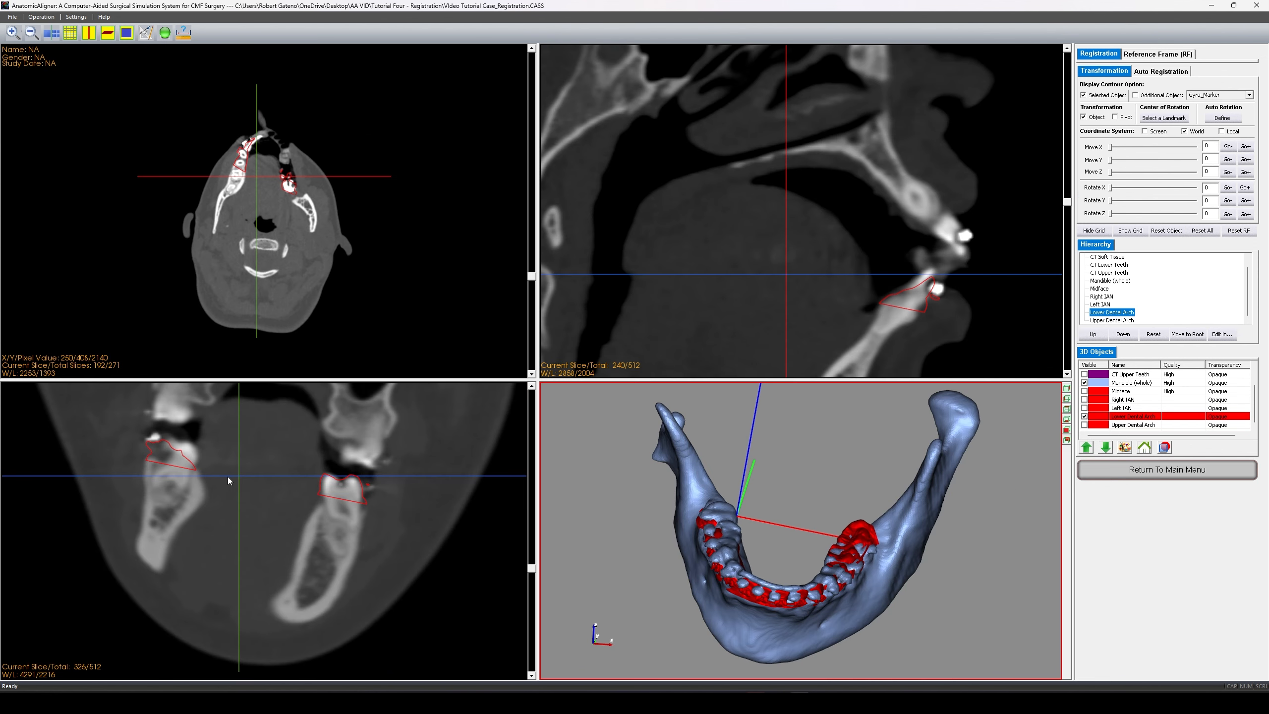
- Check the lower dental arch contour against the mandibular teeth in the coronal molar slices and sagittal incisor slices
{"action": "scroll", "coordinate": [280, 498], "scroll_direction": "down", "scroll_amount": 6}
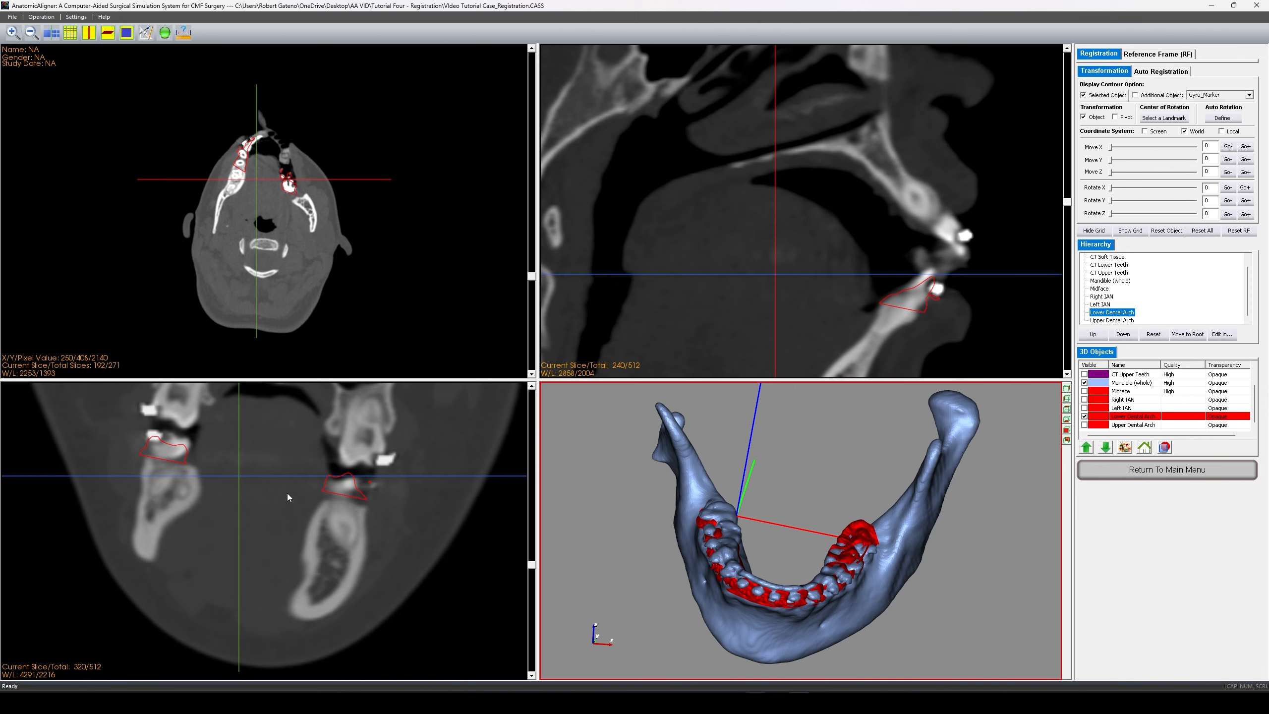
{"action": "scroll", "coordinate": [316, 522], "scroll_direction": "down", "scroll_amount": 4}
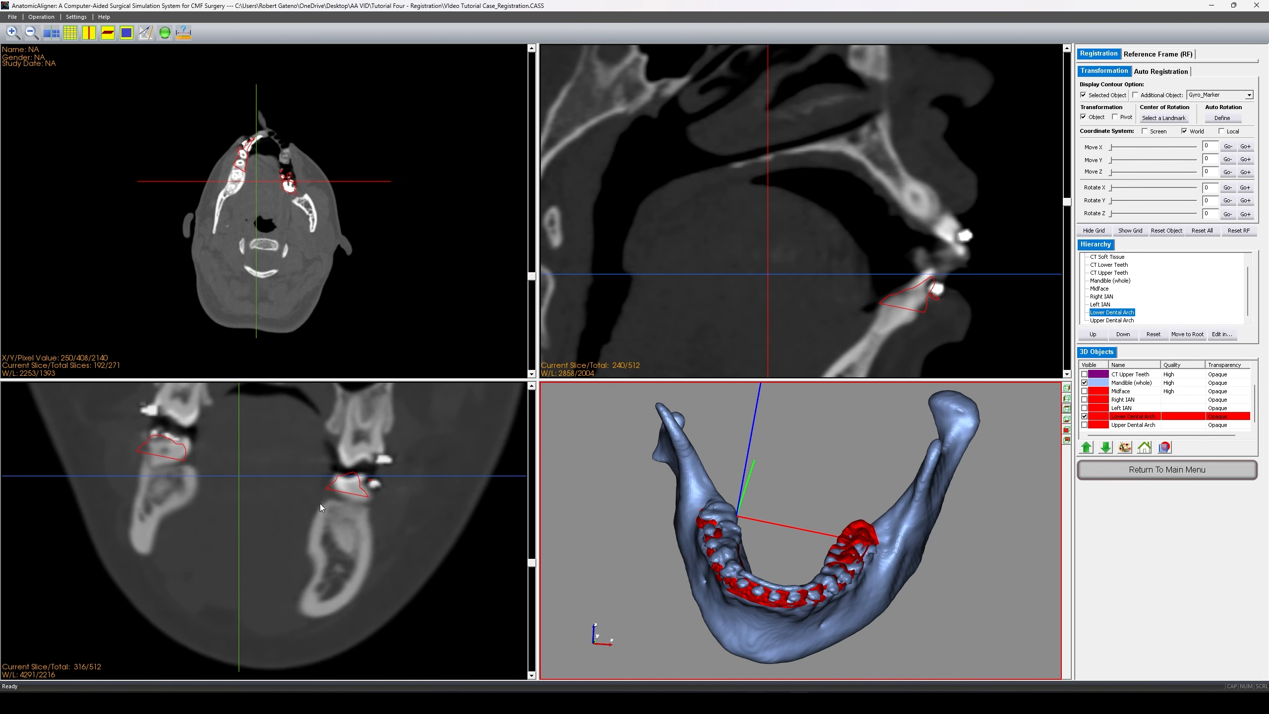
{"action": "scroll", "coordinate": [323, 504], "scroll_direction": "up", "scroll_amount": 9}
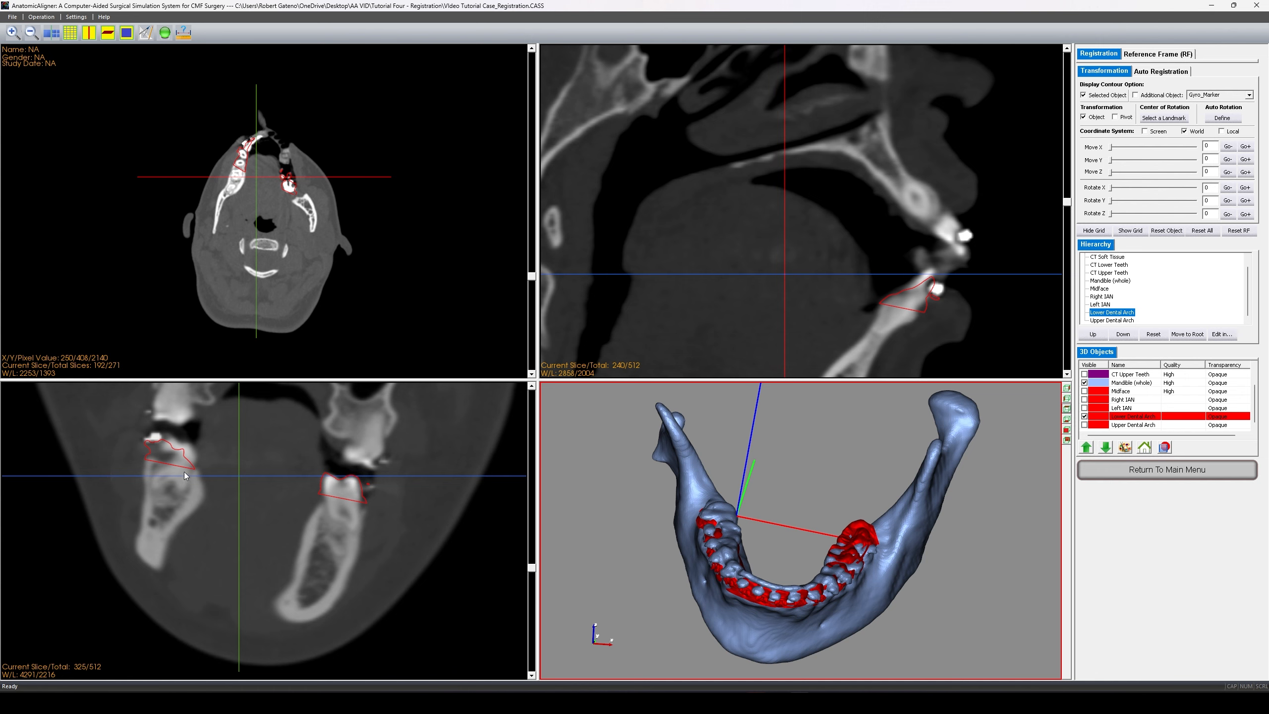
{"action": "scroll", "coordinate": [286, 516], "scroll_direction": "down", "scroll_amount": 8}
{"action": "scroll", "coordinate": [914, 303], "scroll_direction": "up", "scroll_amount": 9}
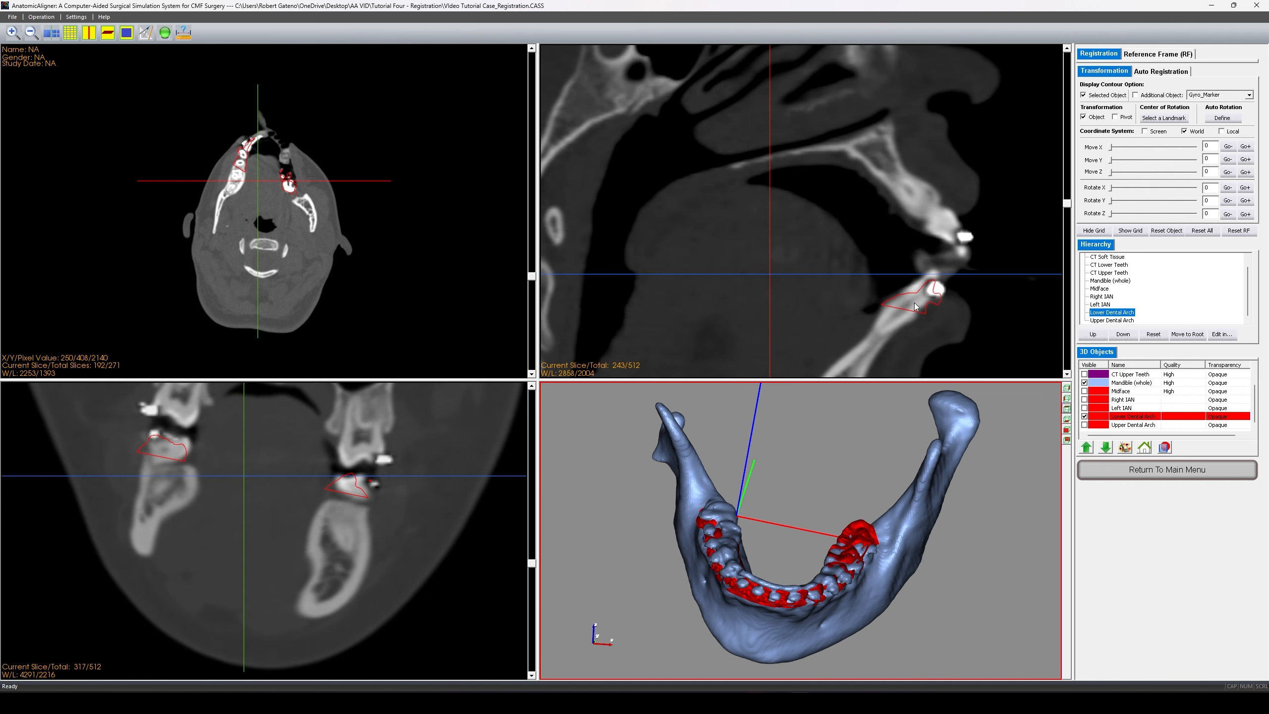
{"action": "scroll", "coordinate": [930, 293], "scroll_direction": "up", "scroll_amount": 3}
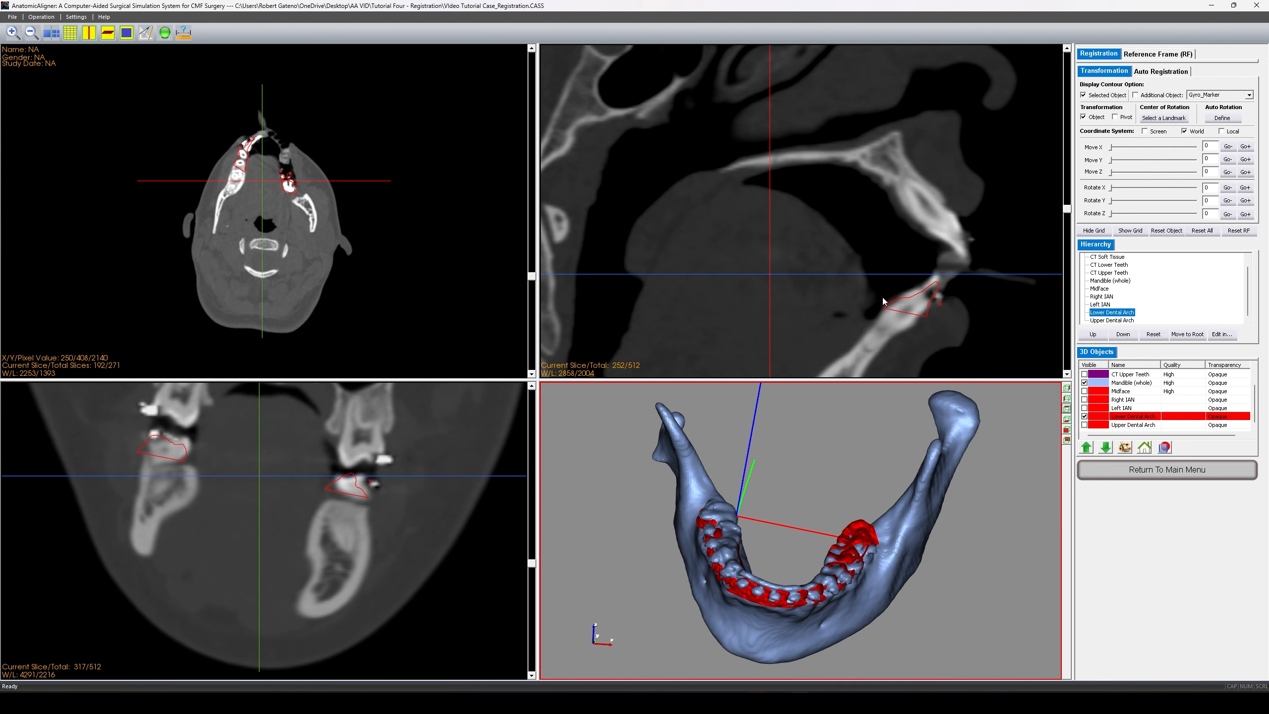
{"action": "scroll", "coordinate": [926, 313], "scroll_direction": "down", "scroll_amount": 4}
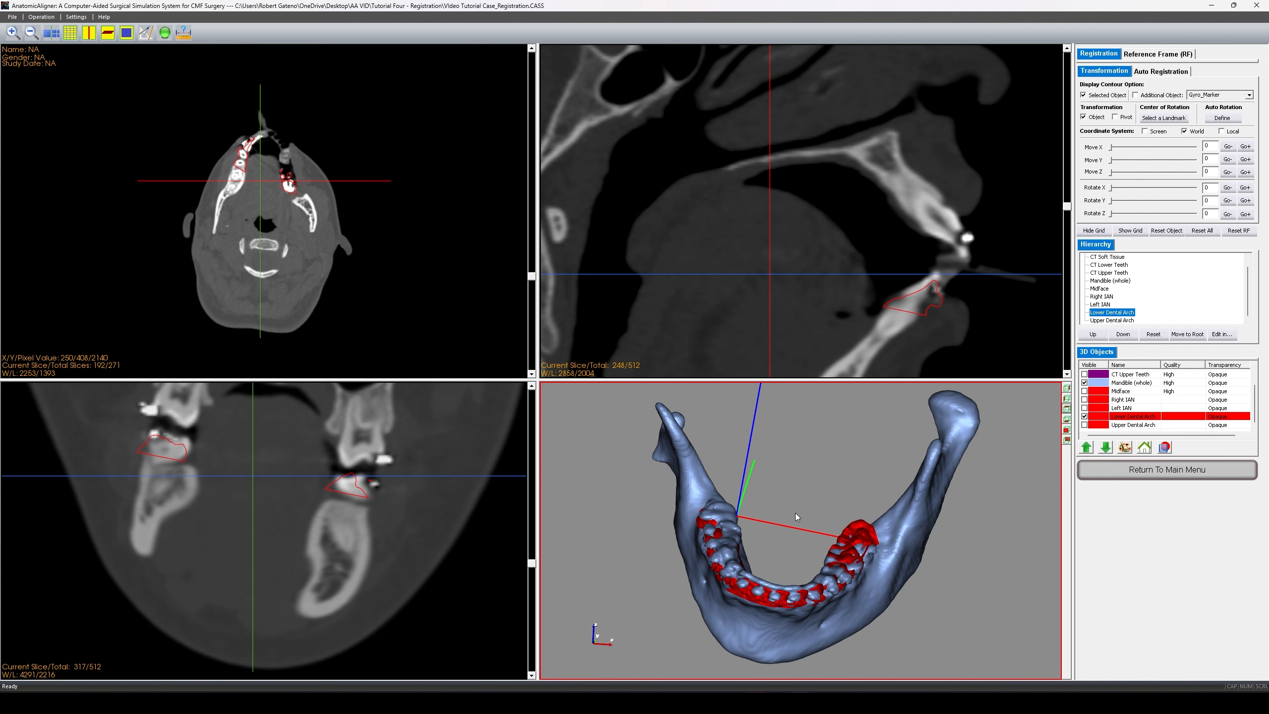
- Set a user-defined center of rotation for the lower dental arch between the lower central incisors
{"action": "left_click_drag", "start_coordinate": [795, 514], "coordinate": [783, 551]}
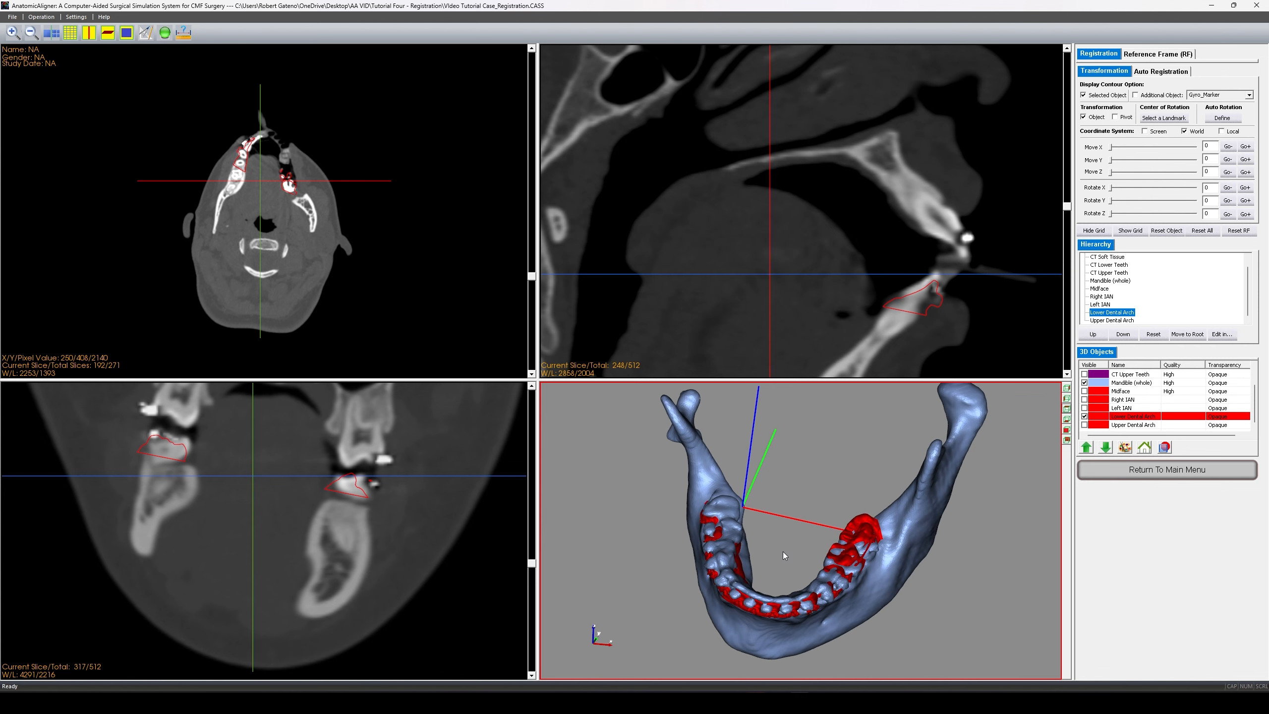
{"action": "left_click", "coordinate": [1163, 118]}
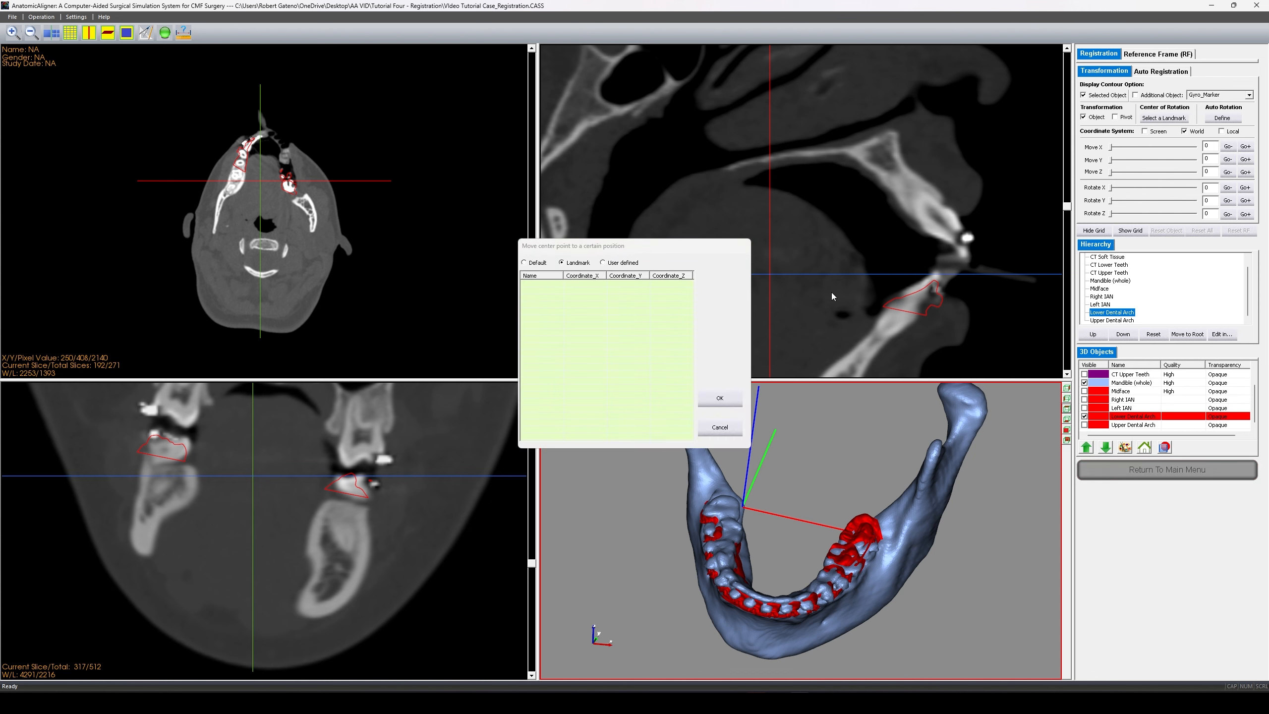
{"action": "left_click", "coordinate": [613, 266]}
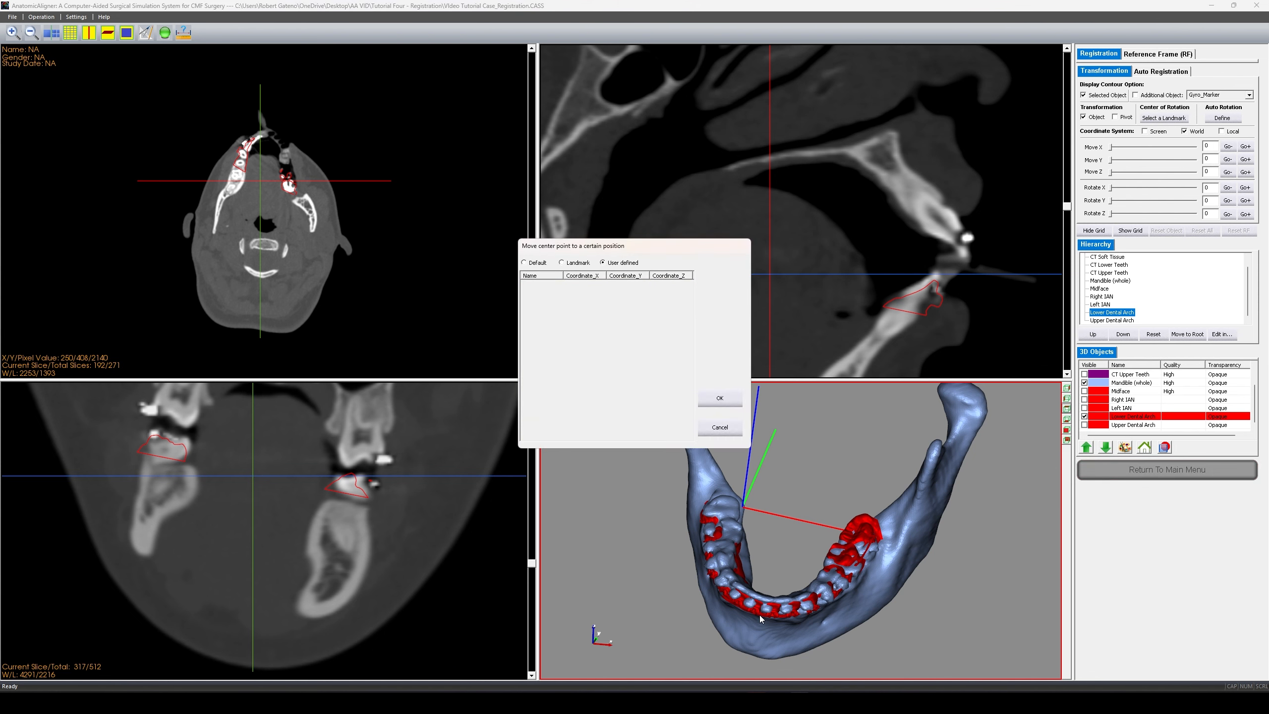
{"action": "scroll", "coordinate": [760, 614], "scroll_direction": "up", "scroll_amount": 3}
{"action": "middle_click_drag", "start_coordinate": [750, 627], "coordinate": [769, 594]}
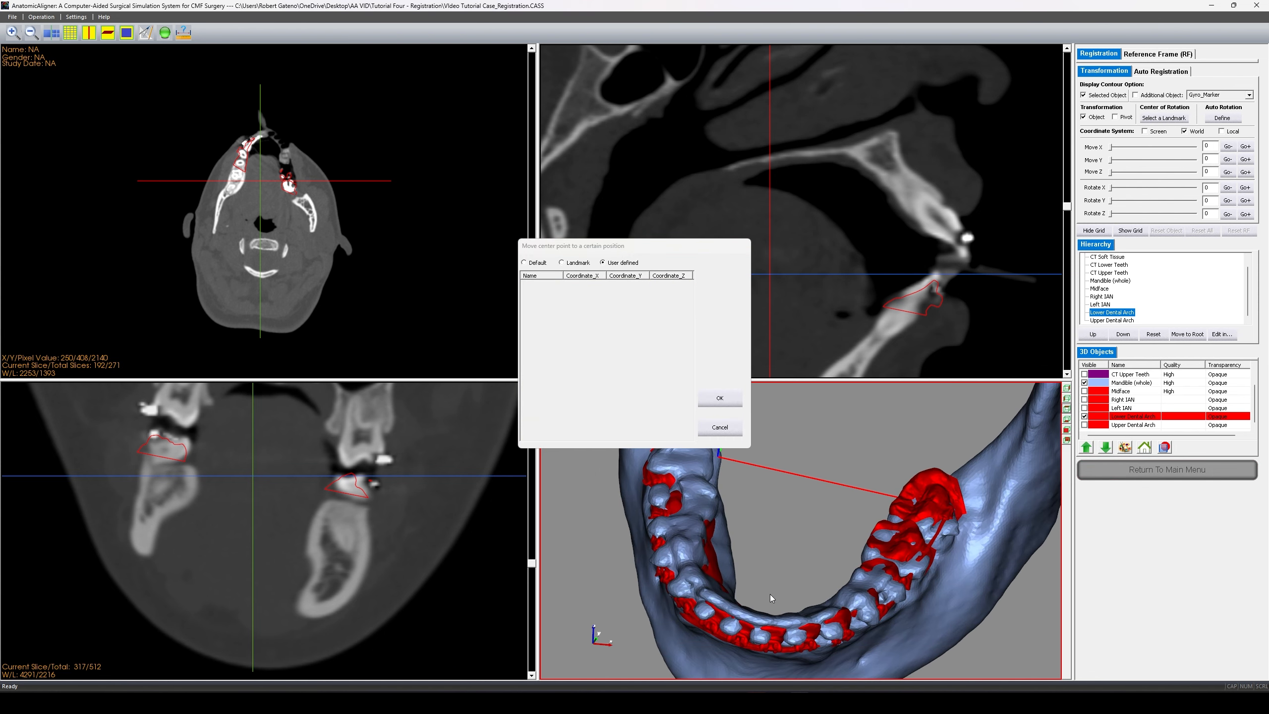
{"action": "left_click", "coordinate": [749, 616]}
{"action": "left_click", "coordinate": [719, 398]}
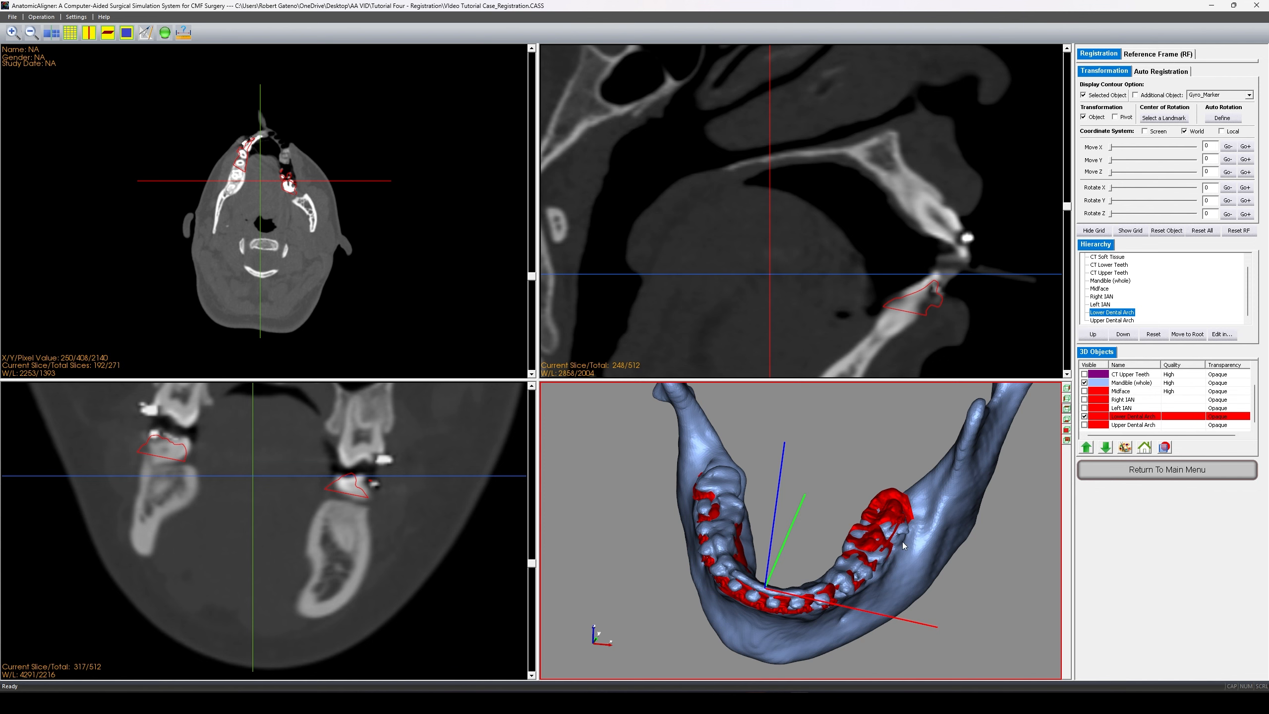
- Set the movement increments to 1.6 for X and 1 for Y, and shift the lower dental arch repeatedly along positive X
{"action": "left_click_drag", "start_coordinate": [975, 511], "coordinate": [912, 527]}
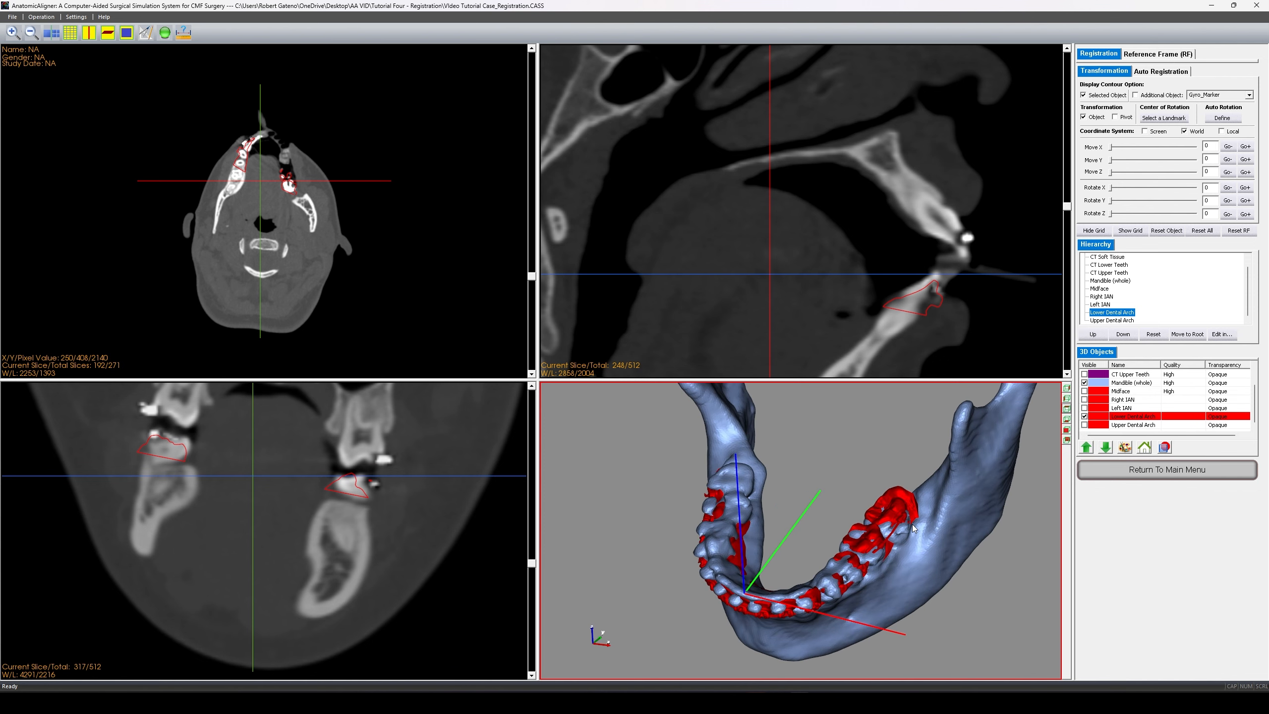
{"action": "double_click", "coordinate": [1210, 145]}
{"action": "left_click_drag", "start_coordinate": [1217, 158], "coordinate": [1193, 160]}
{"action": "type", "text": "1"}
{"action": "mouse_move", "coordinate": [1111, 148]}
{"action": "left_mouse_down"}
{"action": "mouse_move", "coordinate": [1152, 149]}
{"action": "mouse_move", "coordinate": [1125, 148]}
{"action": "left_mouse_up"}
{"action": "left_click", "coordinate": [1246, 149]}
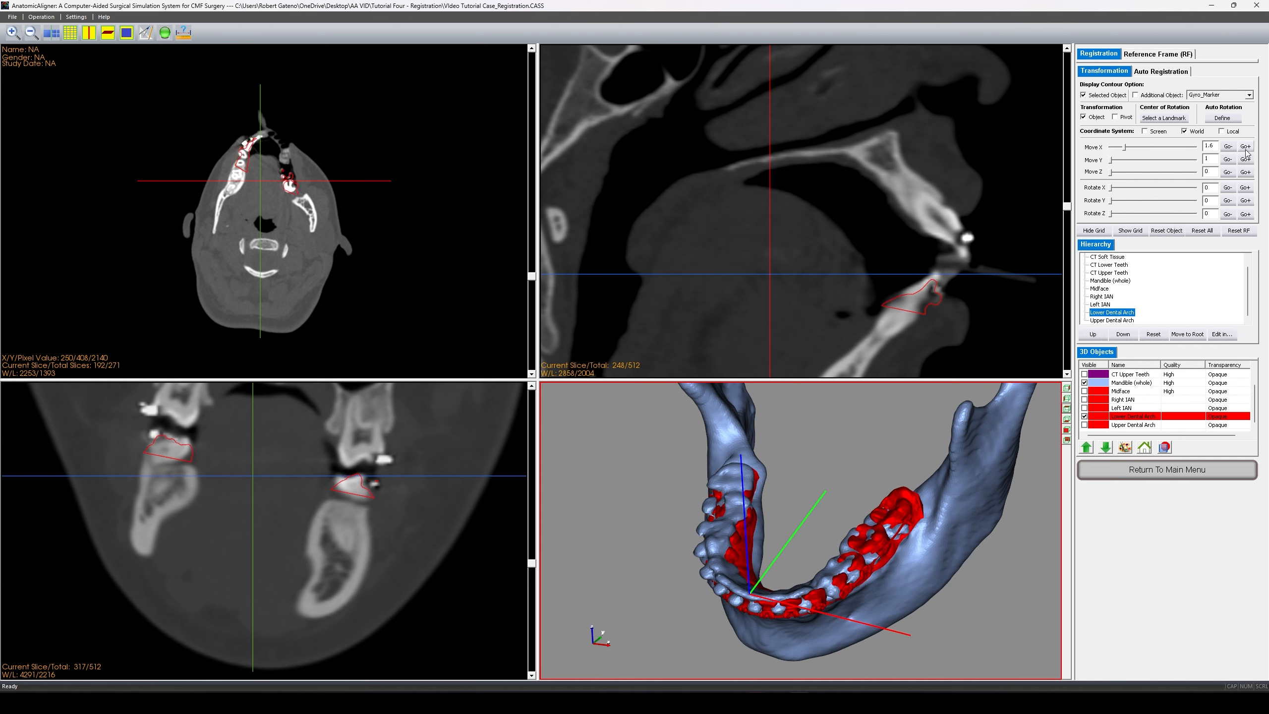
{"action": "left_click", "coordinate": [1245, 150]}
{"action": "left_click", "coordinate": [1246, 149]}
{"action": "left_click", "coordinate": [1245, 149]}
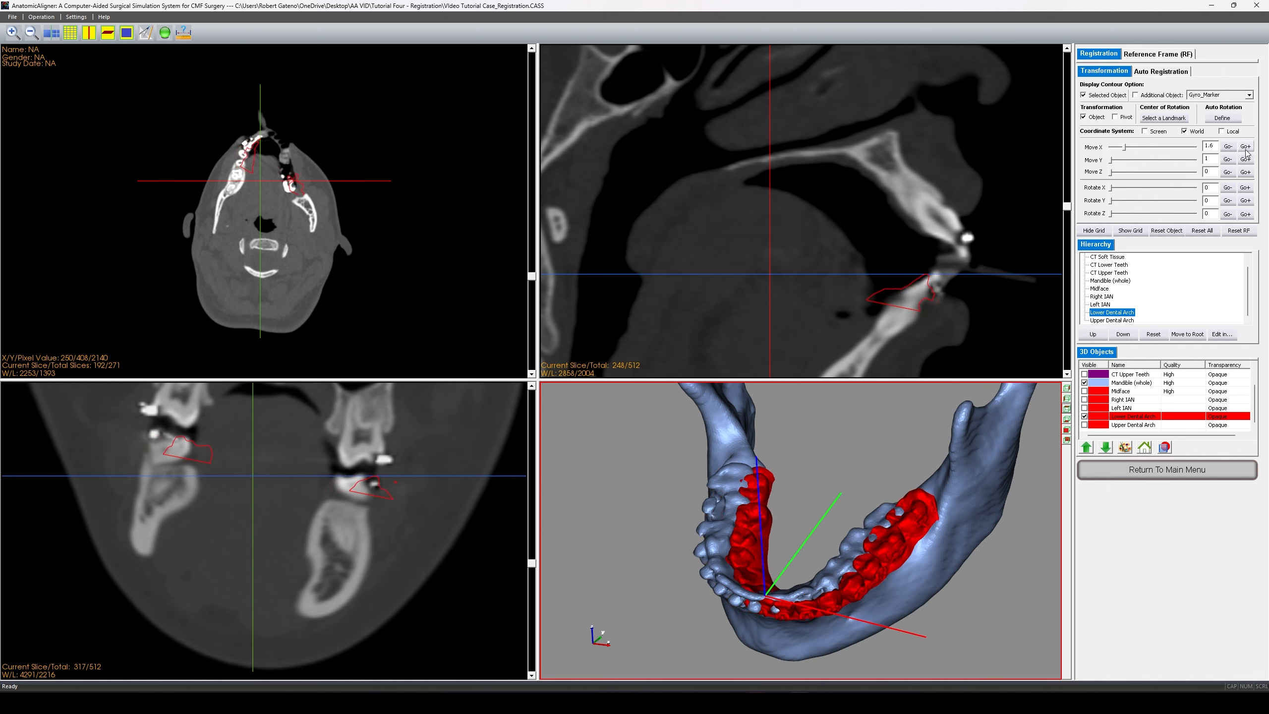
{"action": "left_click", "coordinate": [1246, 149]}
{"action": "left_click", "coordinate": [1245, 150]}
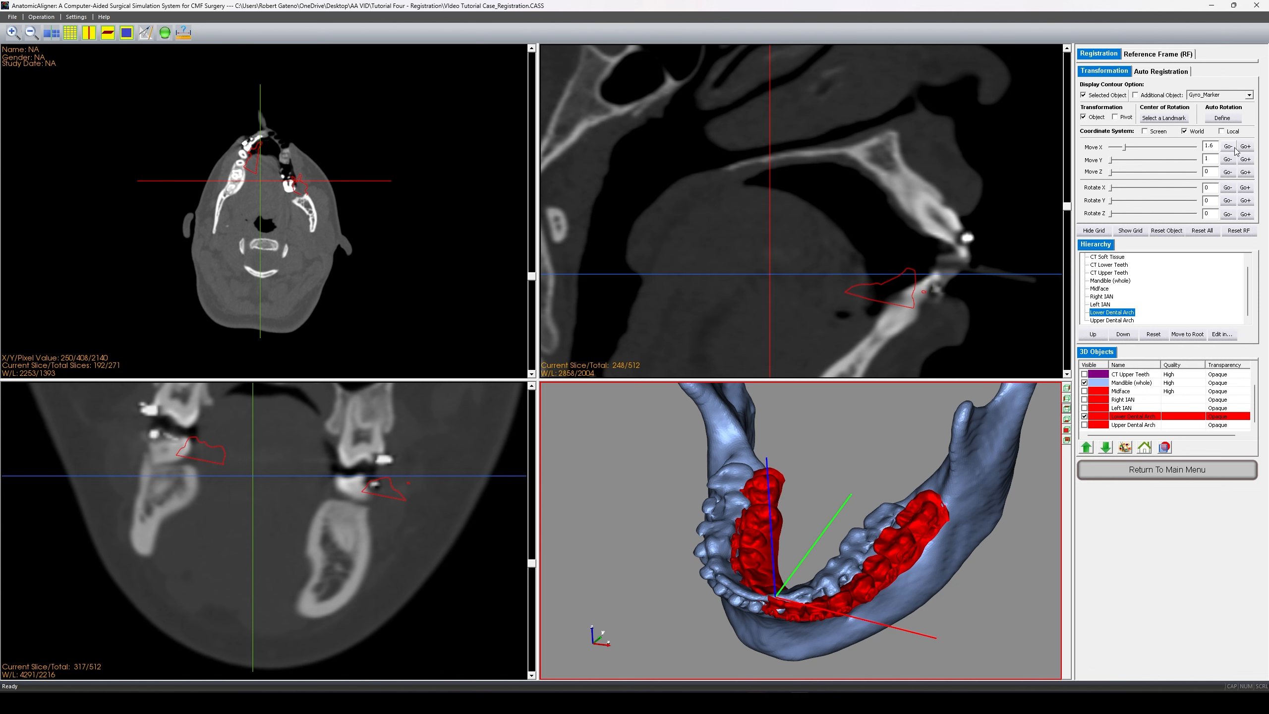
- Shift the lower dental arch back along negative X in 1.6 increments to its starting position on the mandible
{"action": "left_click", "coordinate": [1231, 149]}
{"action": "left_click", "coordinate": [1231, 150]}
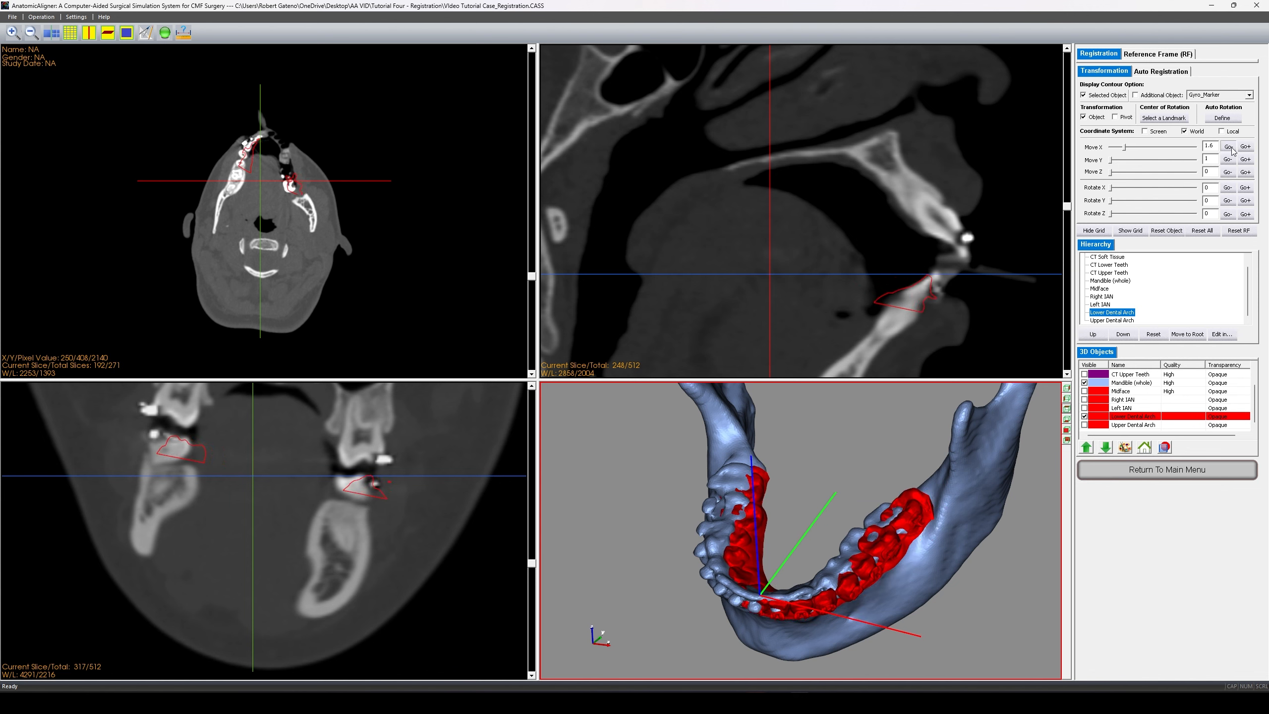
{"action": "left_click", "coordinate": [1231, 149]}
{"action": "left_click", "coordinate": [1231, 149]}
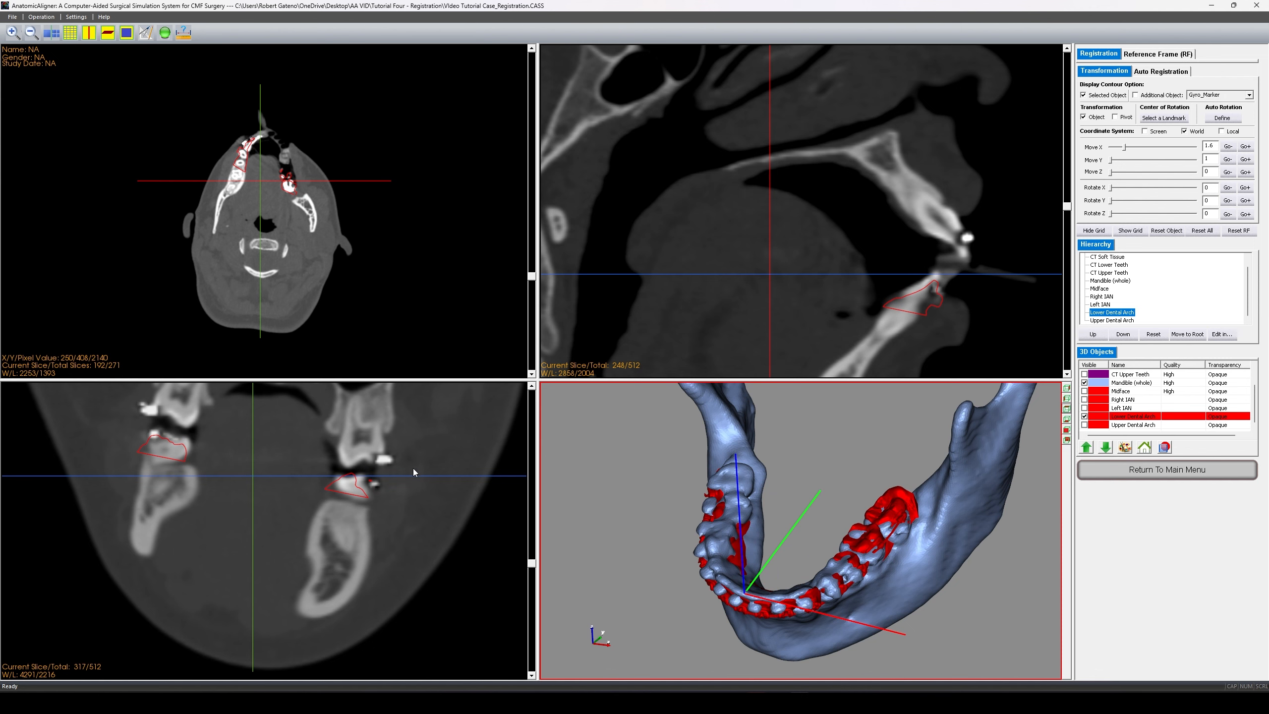
- Shift the lower dental arch repeatedly along positive Y in increments of 1
{"action": "left_click", "coordinate": [1245, 159]}
{"action": "left_click", "coordinate": [1246, 160]}
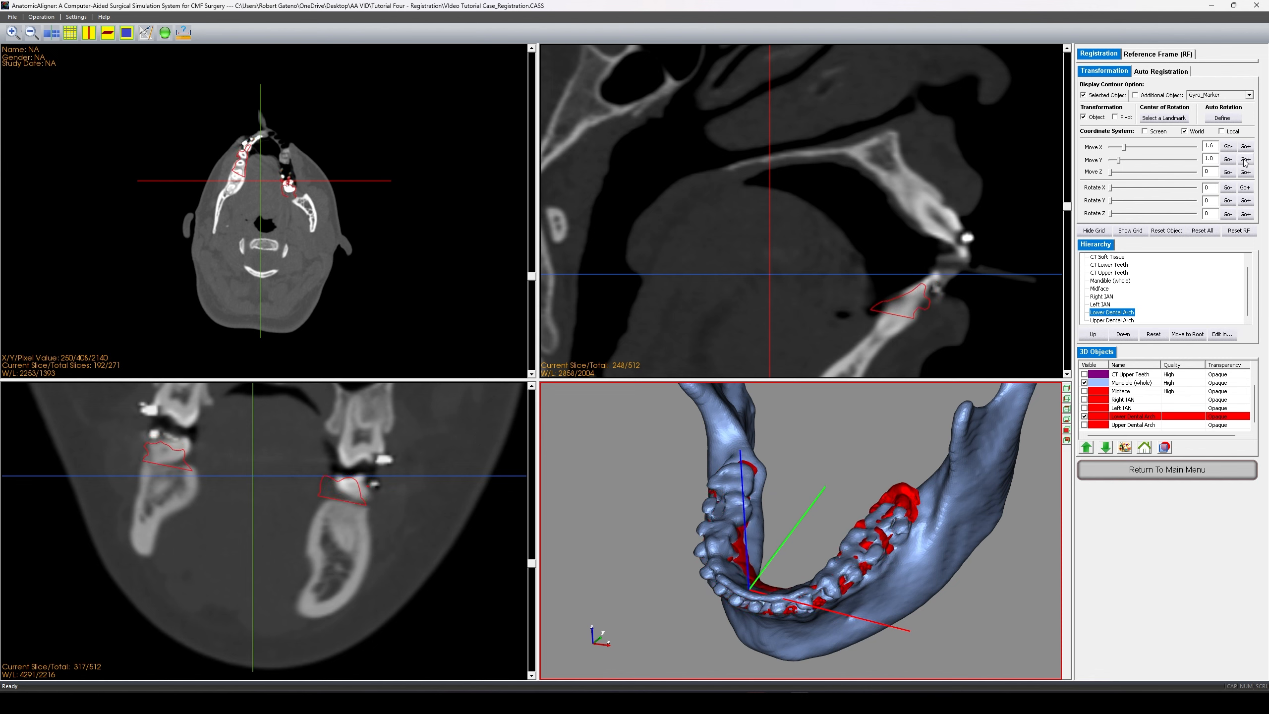
{"action": "left_click", "coordinate": [1246, 160]}
{"action": "left_click", "coordinate": [1246, 160]}
{"action": "left_click", "coordinate": [1241, 159]}
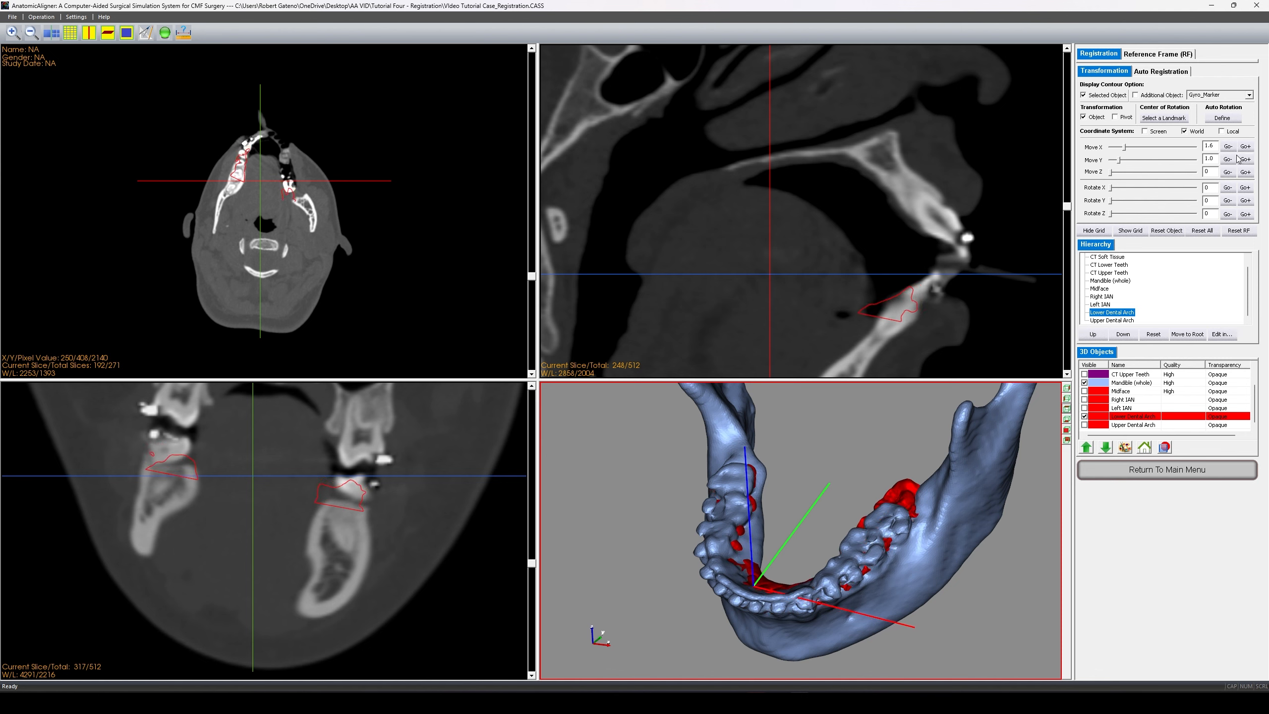
{"action": "left_click", "coordinate": [1239, 160]}
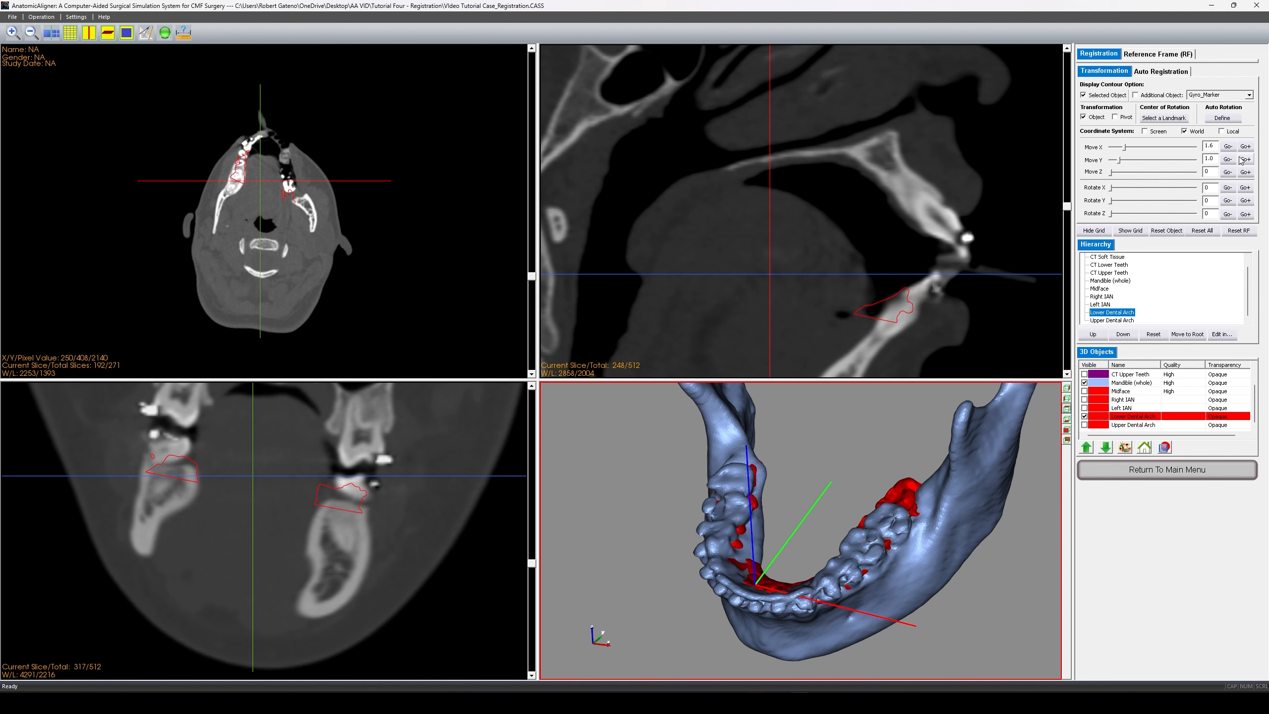
- Shift the lower dental arch back along negative Y in increments of 1 to its starting position
{"action": "left_click", "coordinate": [1225, 160]}
{"action": "left_click", "coordinate": [1222, 161]}
{"action": "left_click", "coordinate": [1222, 161]}
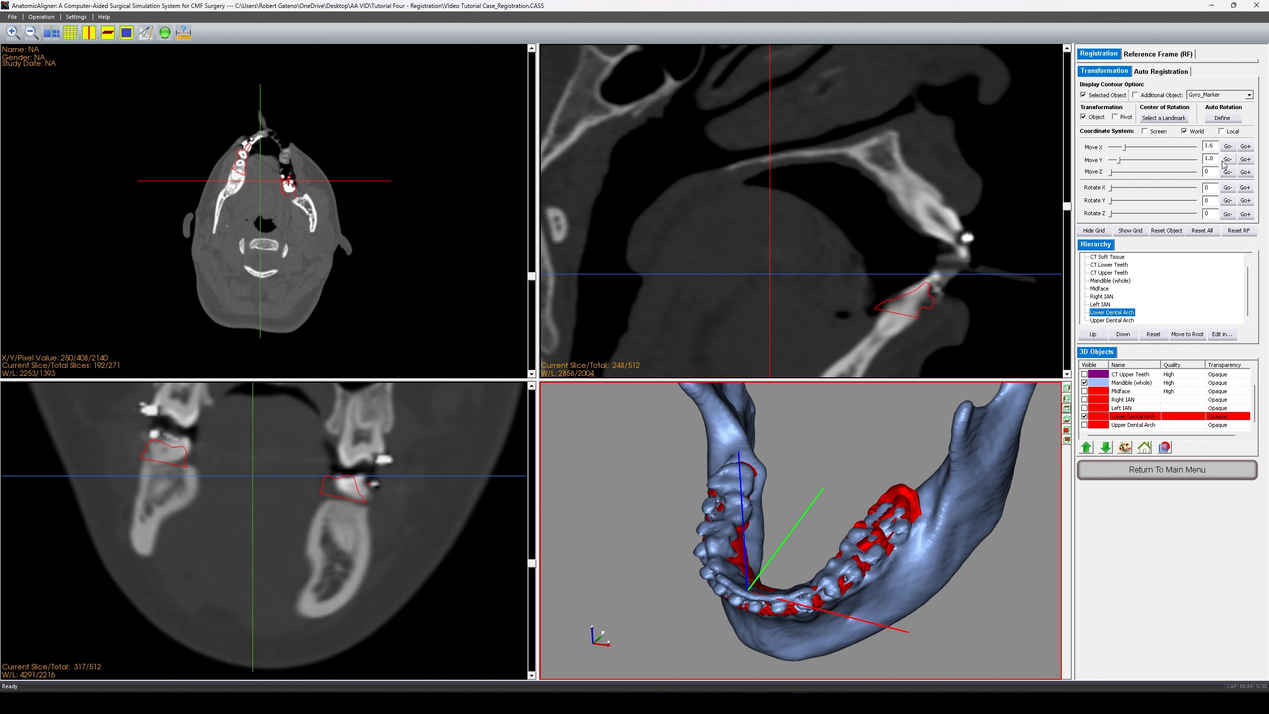
{"action": "left_click", "coordinate": [1223, 161]}
{"action": "left_click", "coordinate": [1223, 161]}
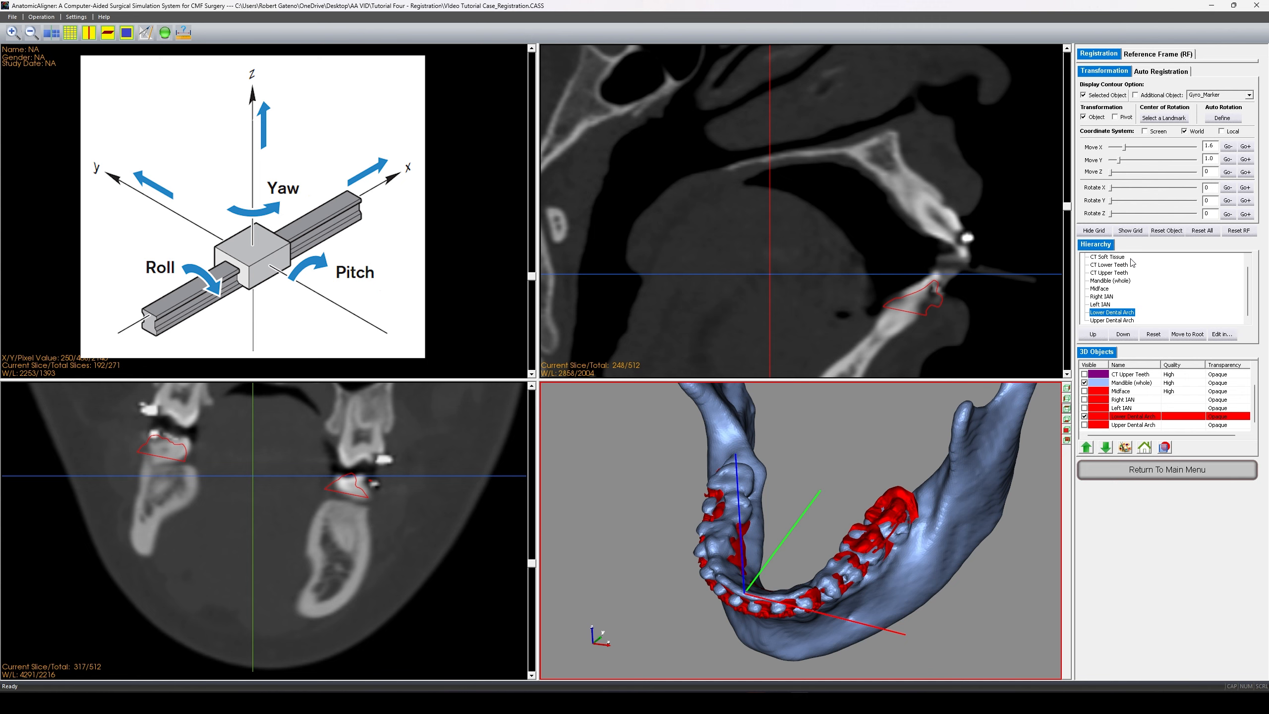
- Set the X rotation increment to 1, pitch the lower dental arch in the positive direction, and reverse that rotation
{"action": "double_click", "coordinate": [1209, 188]}
{"action": "type", "text": "1"}
{"action": "left_click", "coordinate": [1245, 187]}
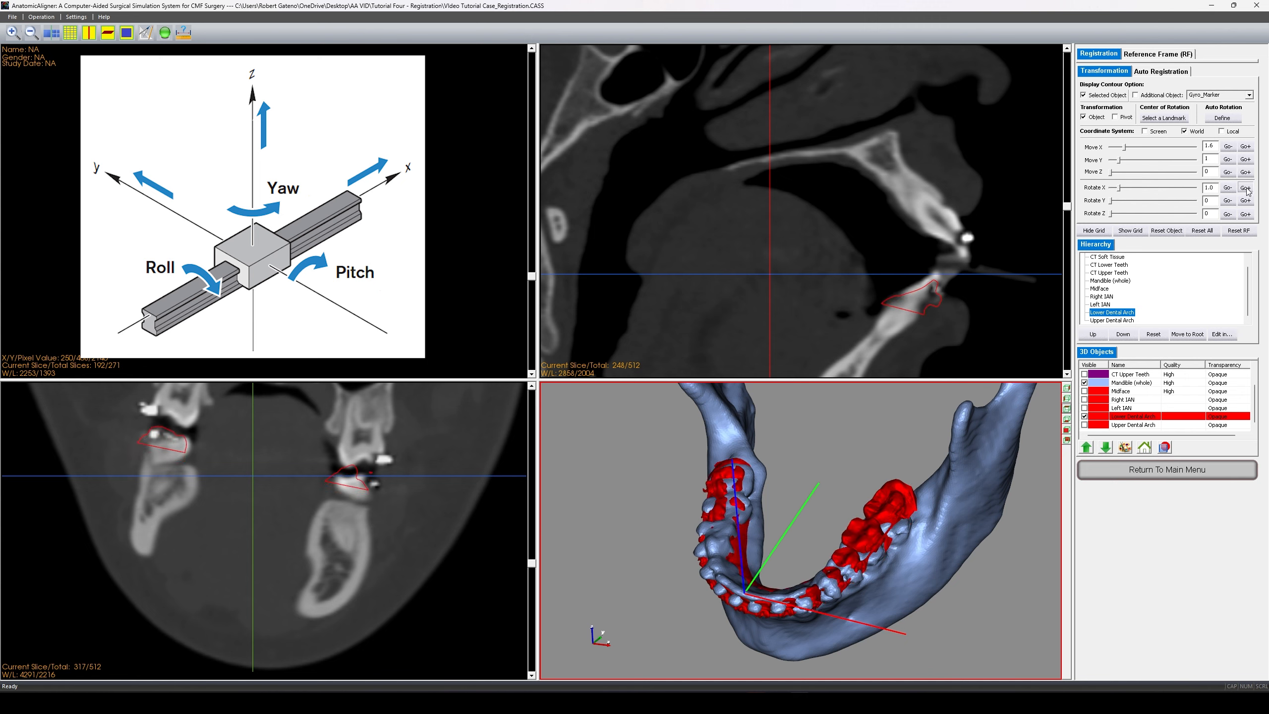
{"action": "left_click", "coordinate": [1227, 188]}
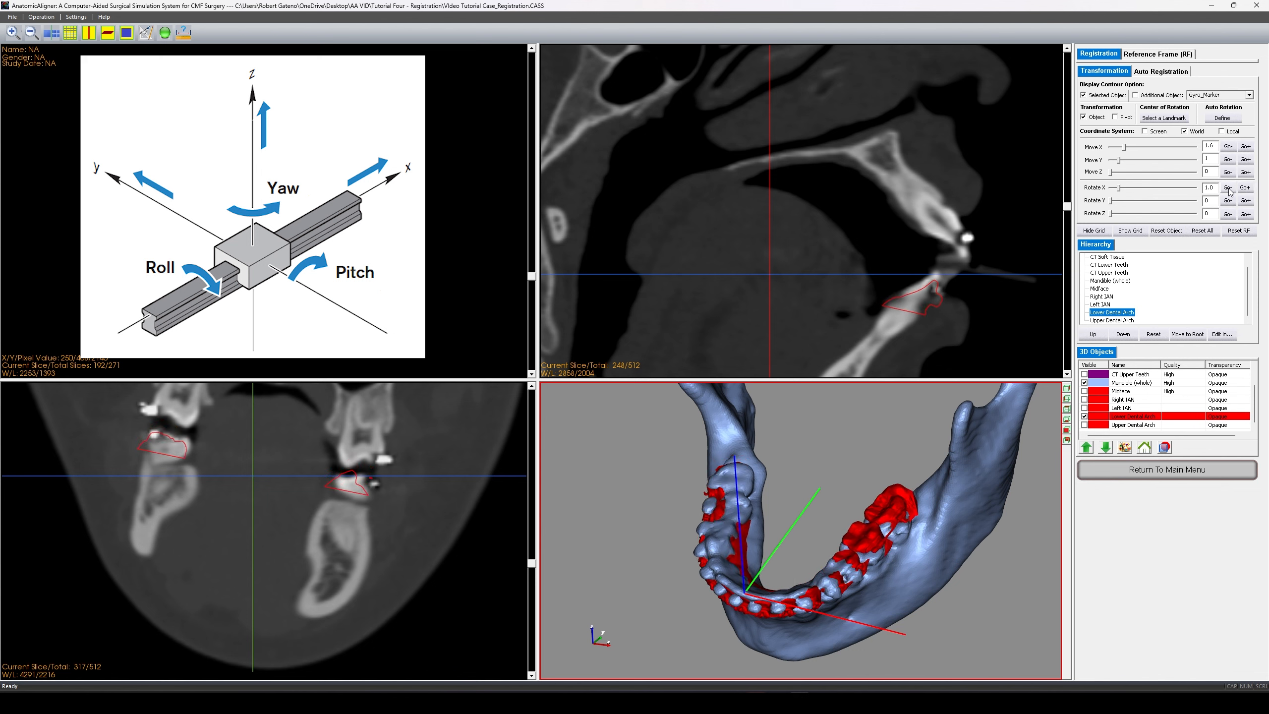
- Set the Z rotation increment to 1, yaw the lower dental arch in the positive direction, and reverse that rotation
{"action": "double_click", "coordinate": [1213, 216]}
{"action": "type", "text": "1"}
{"action": "left_click", "coordinate": [1250, 215]}
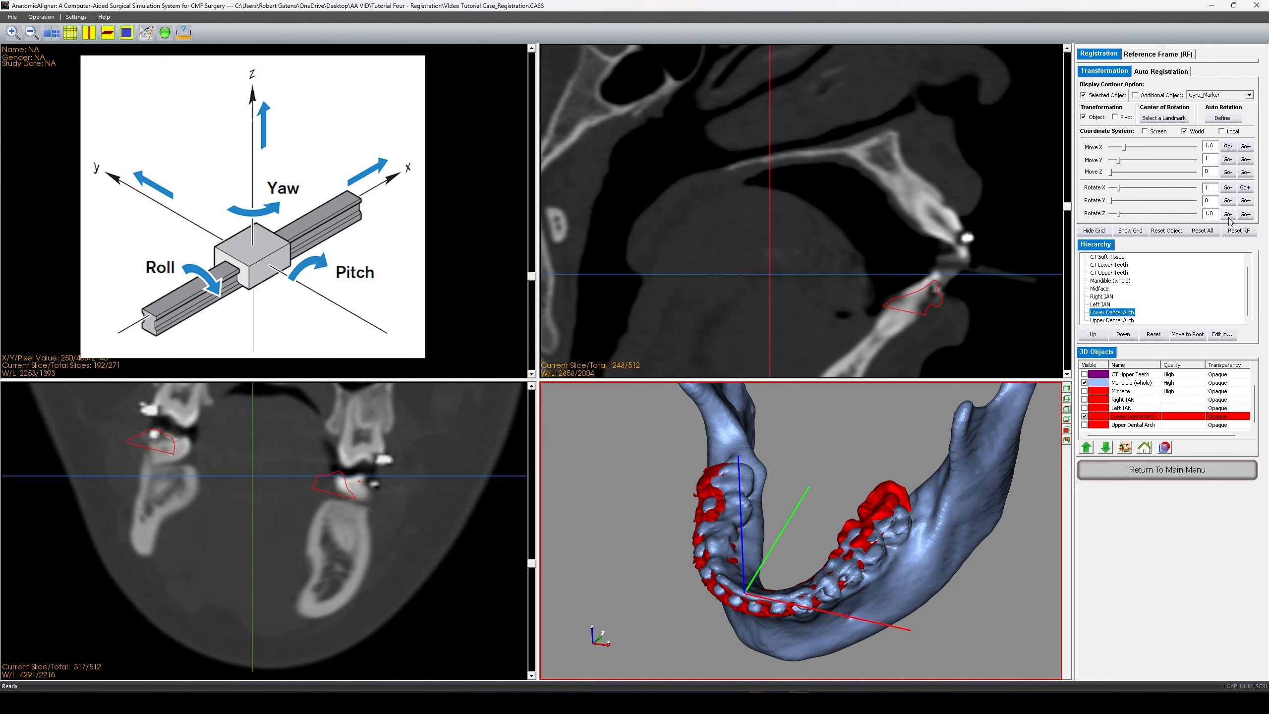
{"action": "left_click", "coordinate": [1228, 215]}
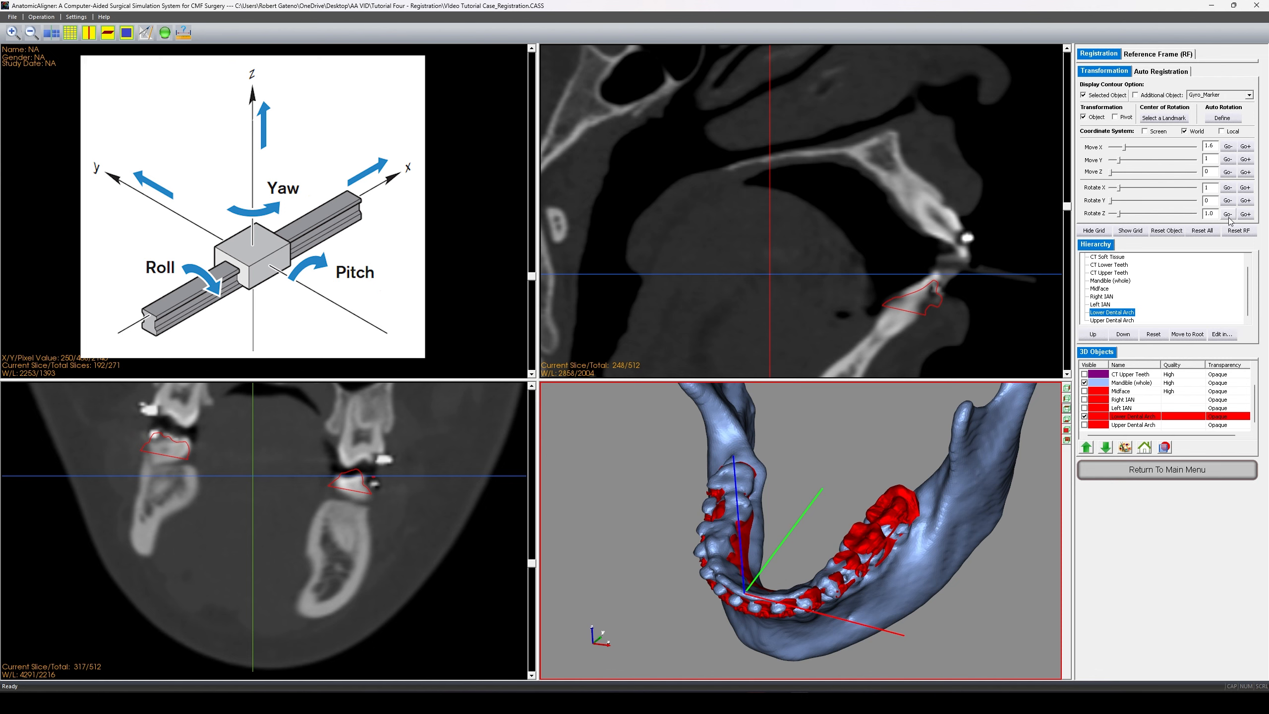
- Set the Y rotation increment to 1, roll the lower dental arch in the positive direction, and reverse that rotation
{"action": "double_click", "coordinate": [1210, 200]}
{"action": "type", "text": "1"}
{"action": "left_click", "coordinate": [1244, 200]}
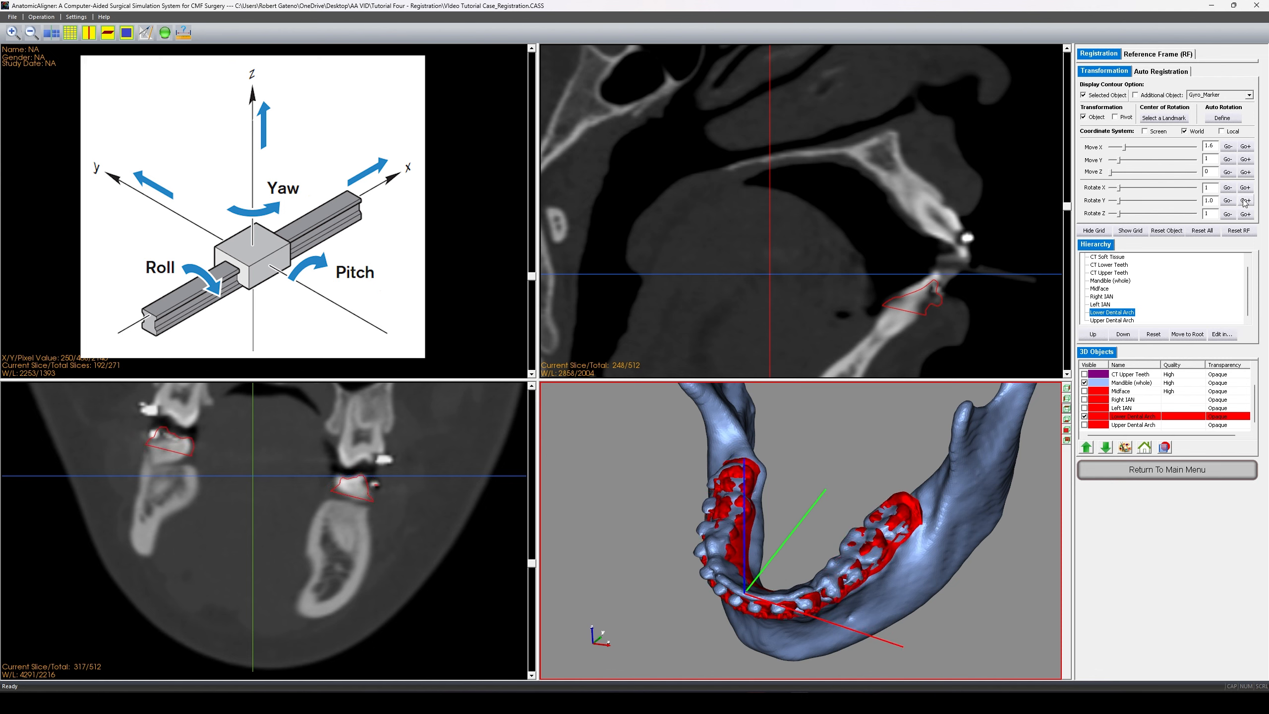
{"action": "left_click", "coordinate": [1228, 200]}
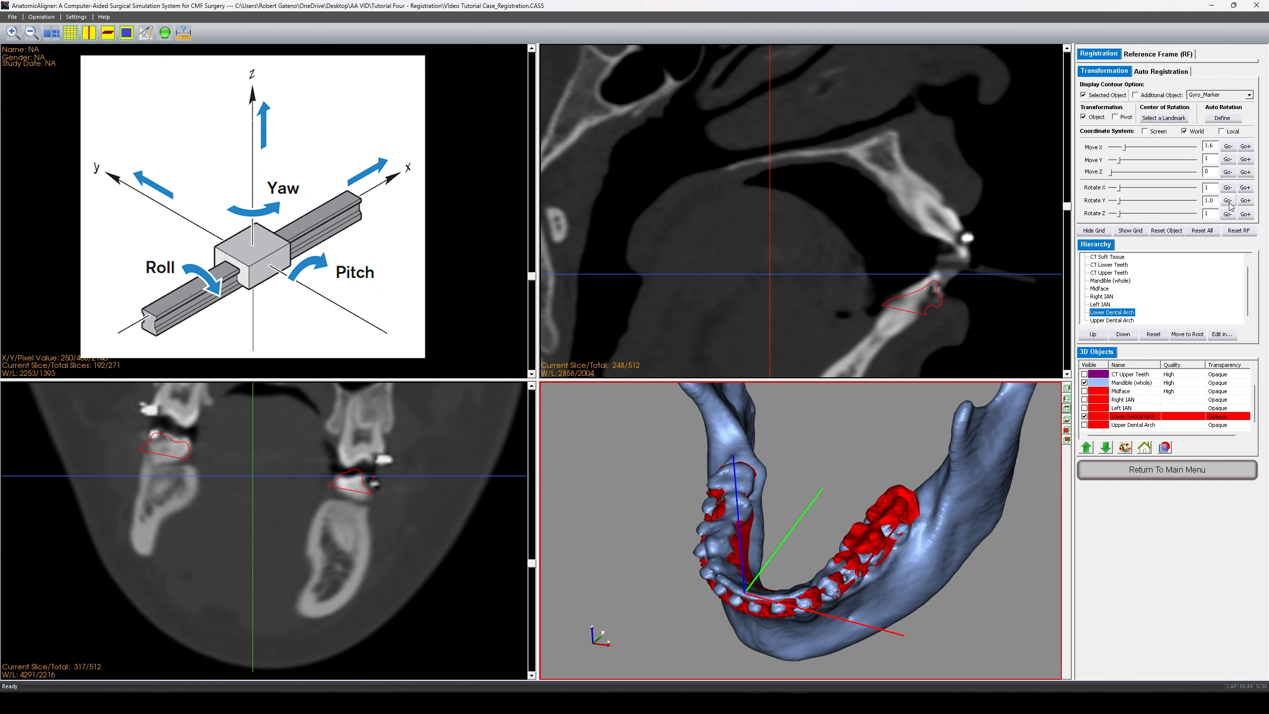